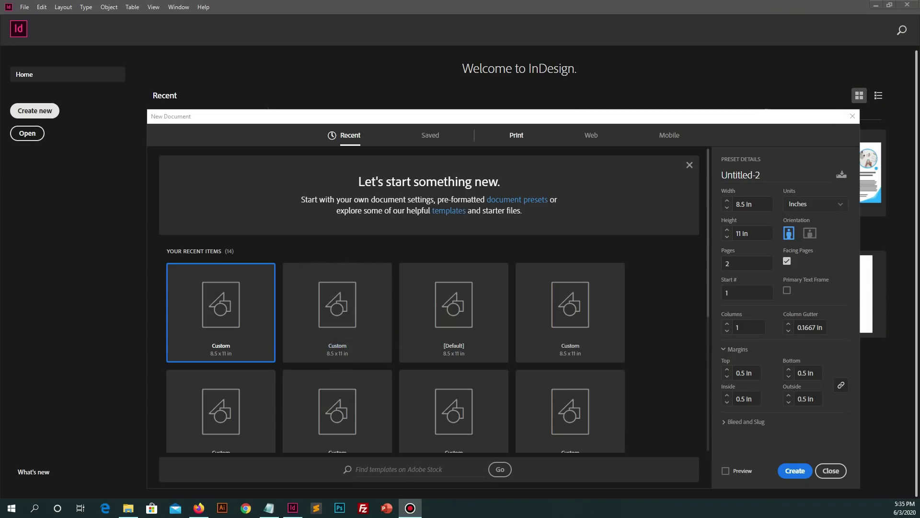
# Choose the Letter print preset with Millimeters units and 2 pages.
pyautogui.click(516, 136)
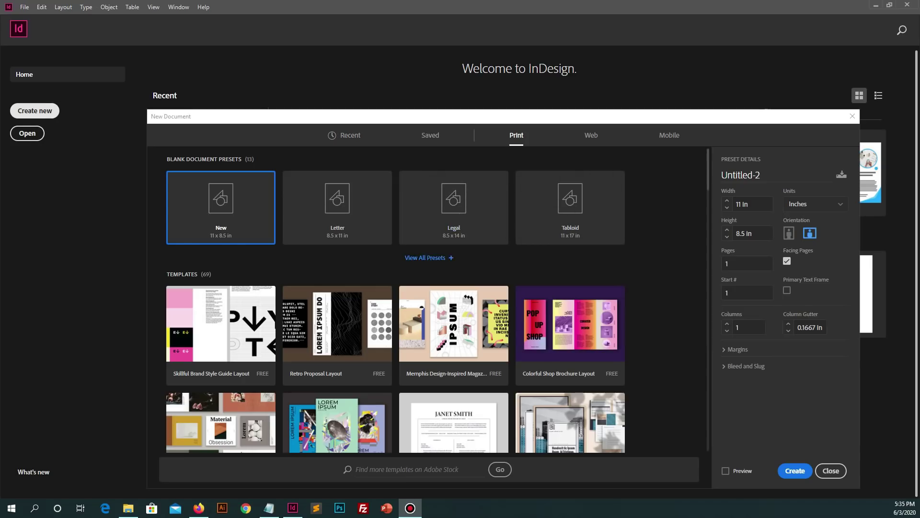
pyautogui.click(425, 257)
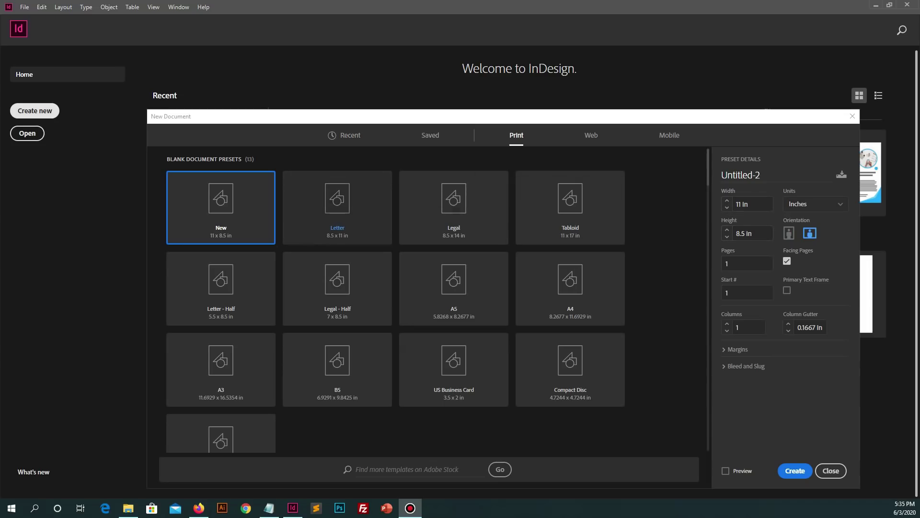
pyautogui.click(338, 228)
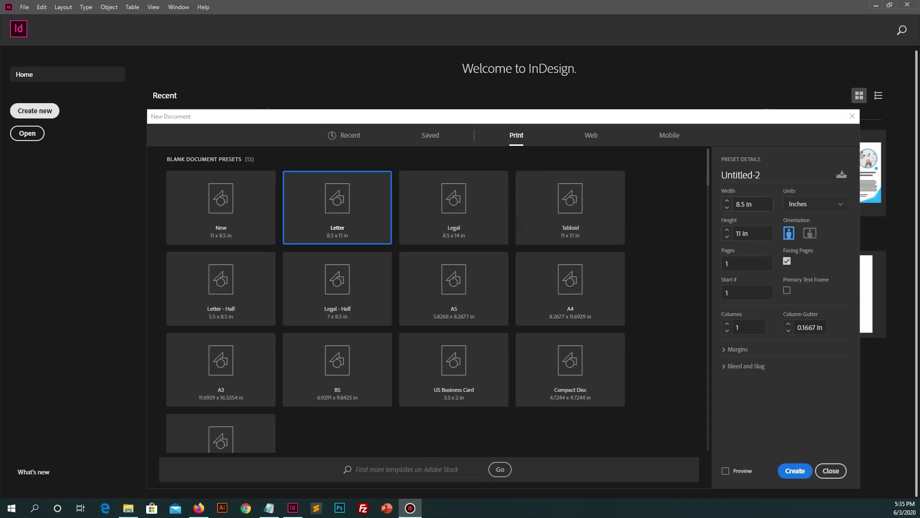
pyautogui.click(815, 203)
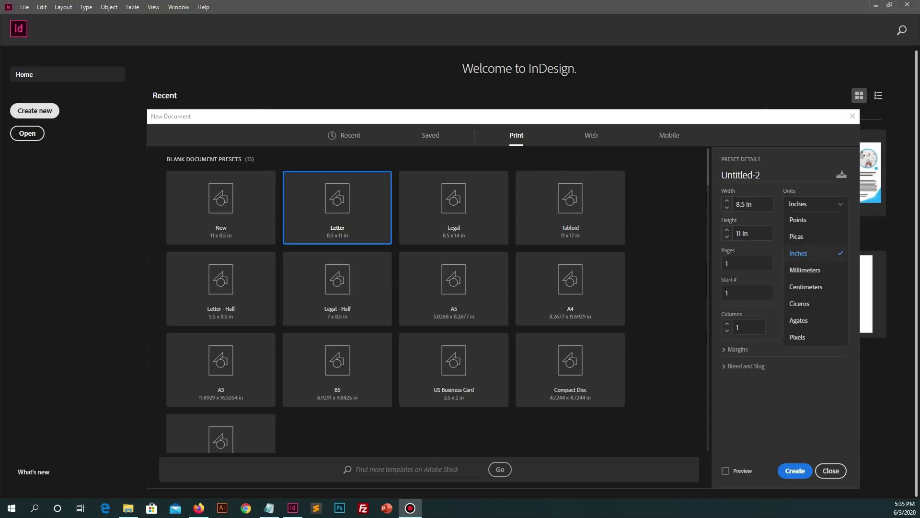
pyautogui.click(805, 270)
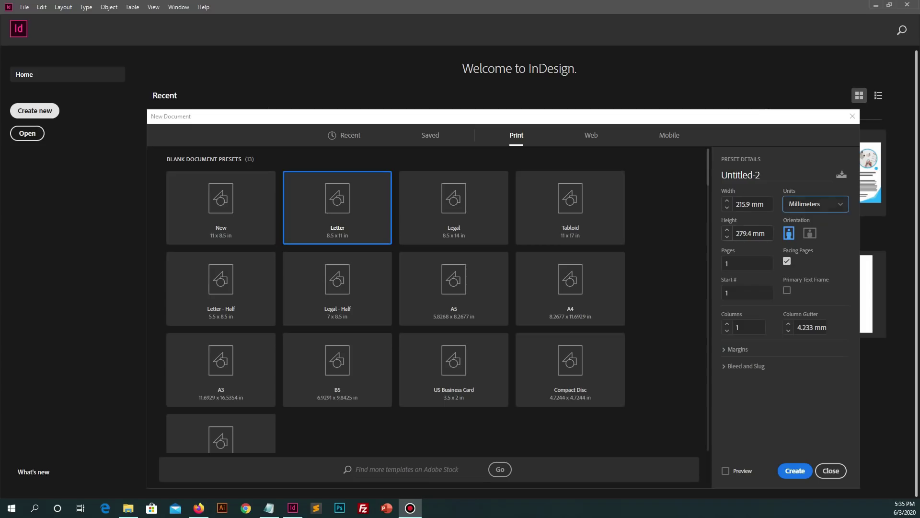
pyautogui.click(747, 263)
pyautogui.write('2')
# Set a linked 3 mm bleed on all sides and create the document.
pyautogui.click(746, 365)
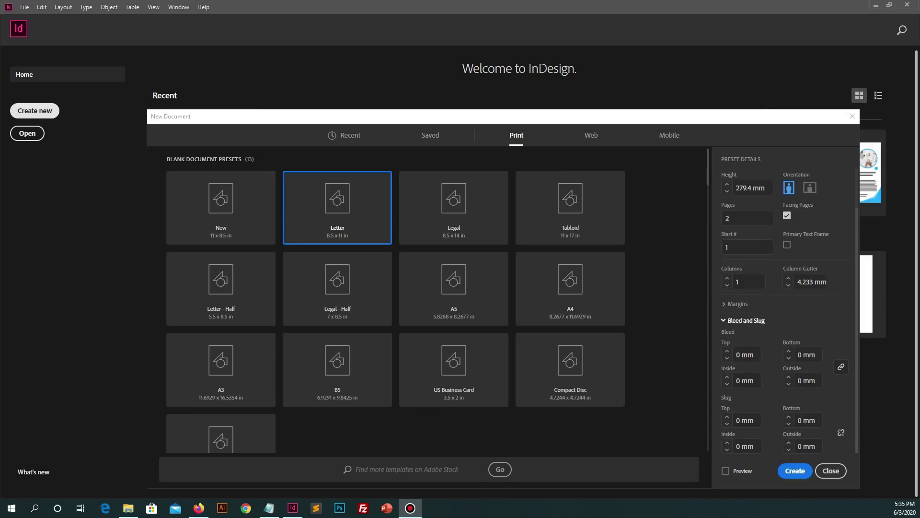
pyautogui.click(746, 355)
pyautogui.write('3')
pyautogui.press('Return')
pyautogui.press('Return')
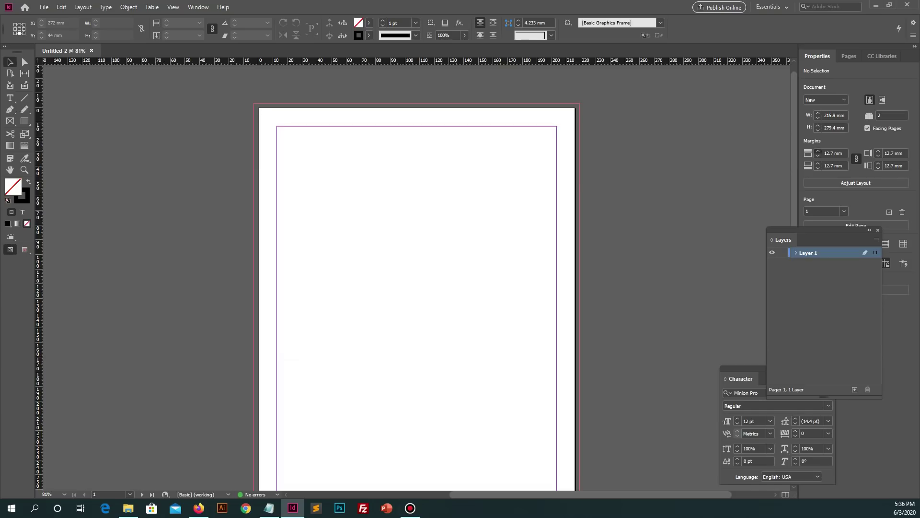
# Reduce all page margins to 4 mm.
pyautogui.click(818, 151)
pyautogui.click(819, 156)
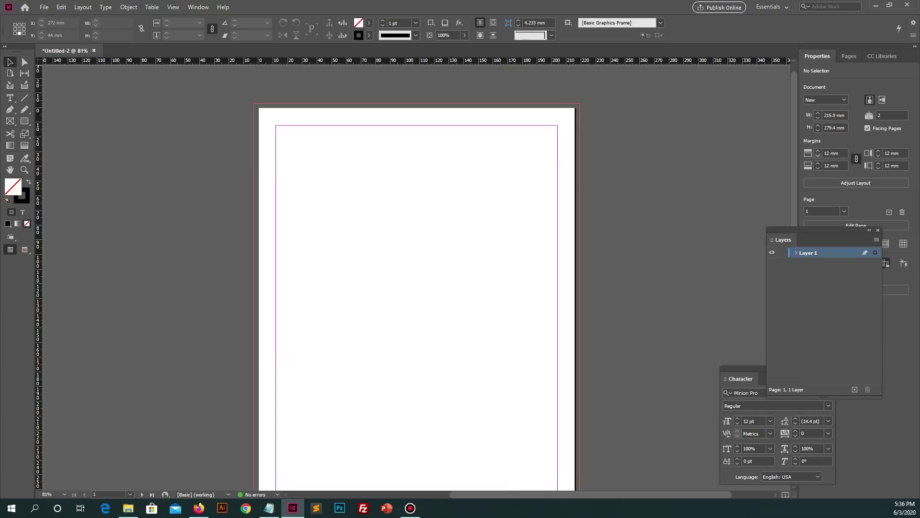
pyautogui.click(818, 156)
pyautogui.click(818, 156)
pyautogui.click(818, 156)
pyautogui.click(819, 155)
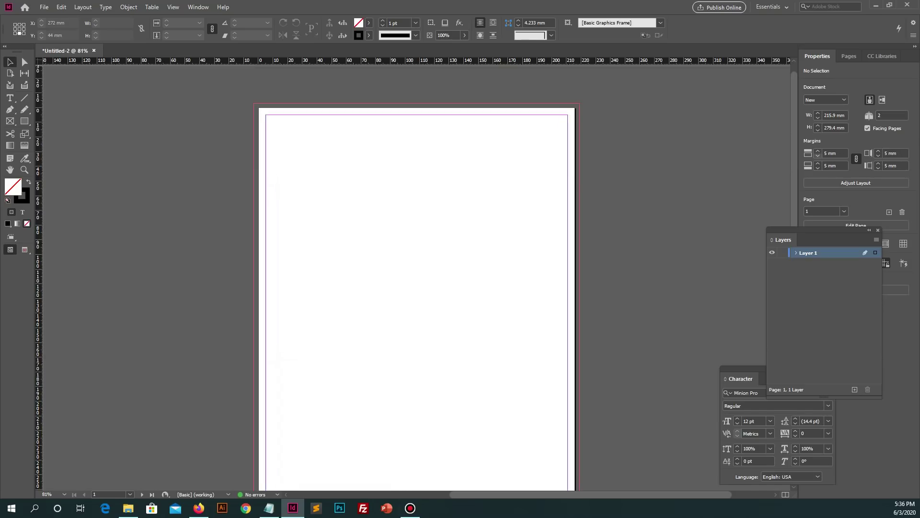
pyautogui.click(818, 155)
pyautogui.scroll(-5, 608, 144)
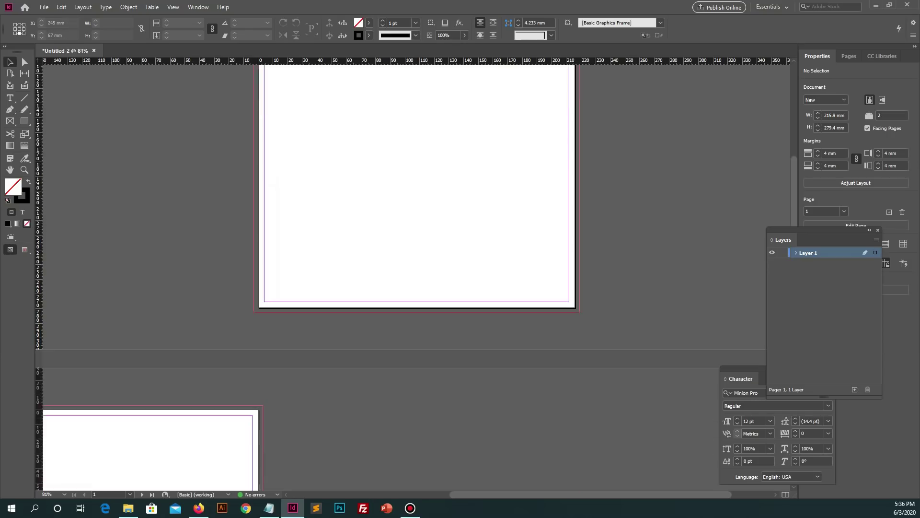
pyautogui.scroll(6, 608, 144)
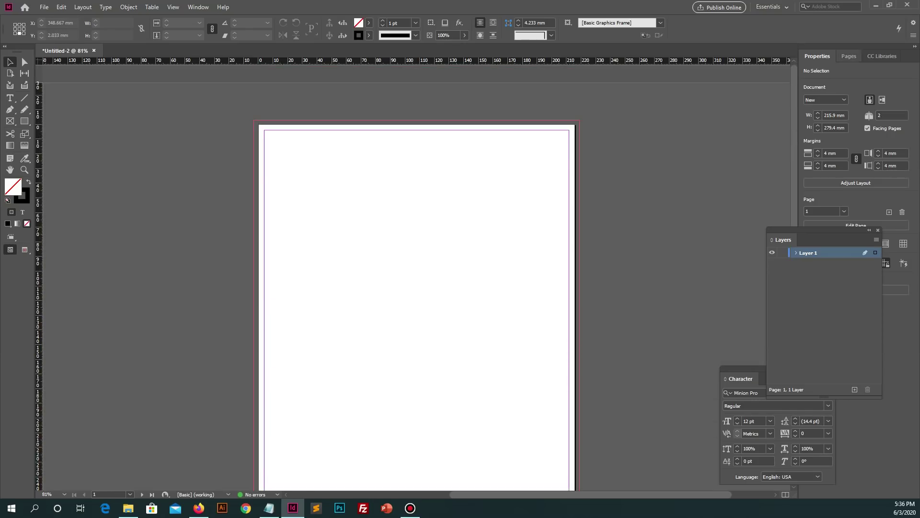
# Turn off page shuffling and drag page 2 beside page 1 as one spread.
pyautogui.click(849, 56)
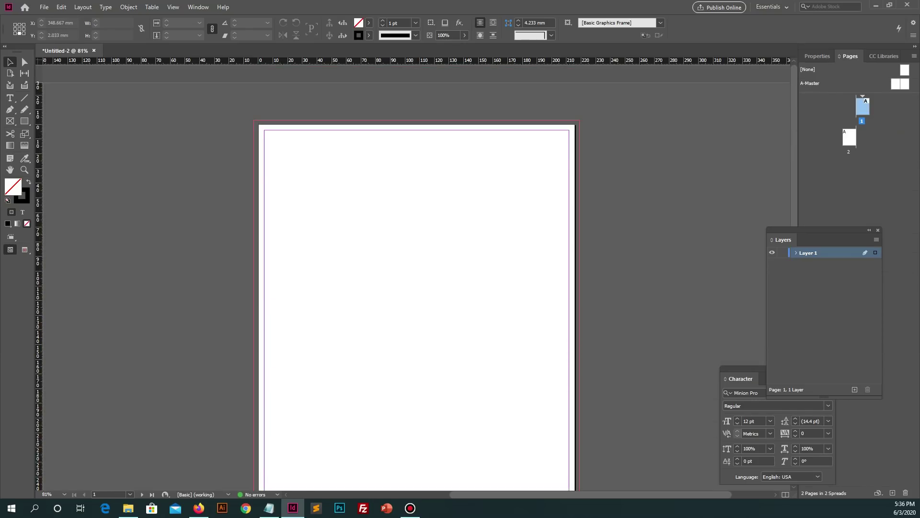
pyautogui.click(914, 56)
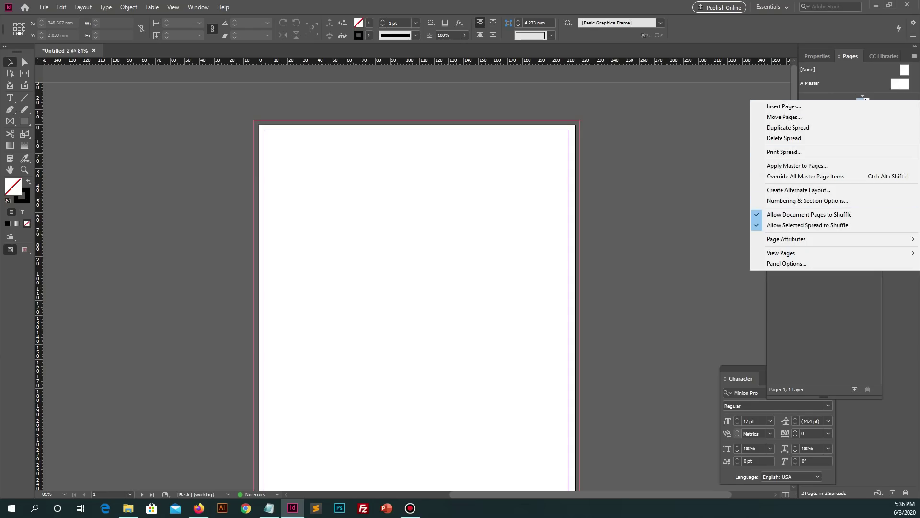
pyautogui.click(809, 214)
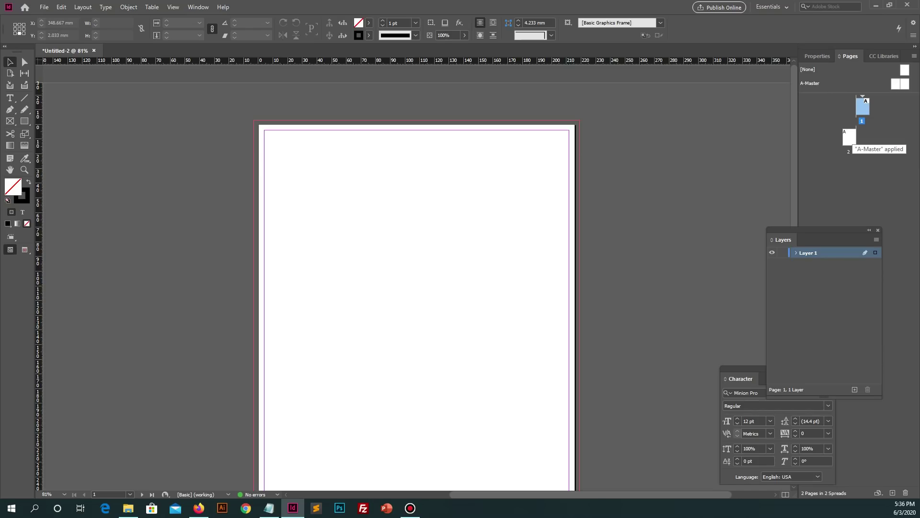
pyautogui.rightClick(863, 107)
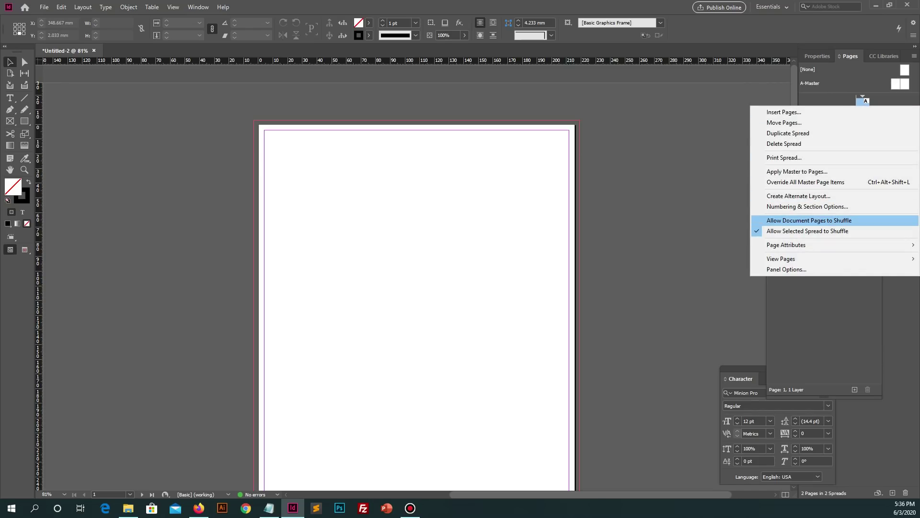
pyautogui.click(810, 220)
pyautogui.scroll(-3, 417, 278)
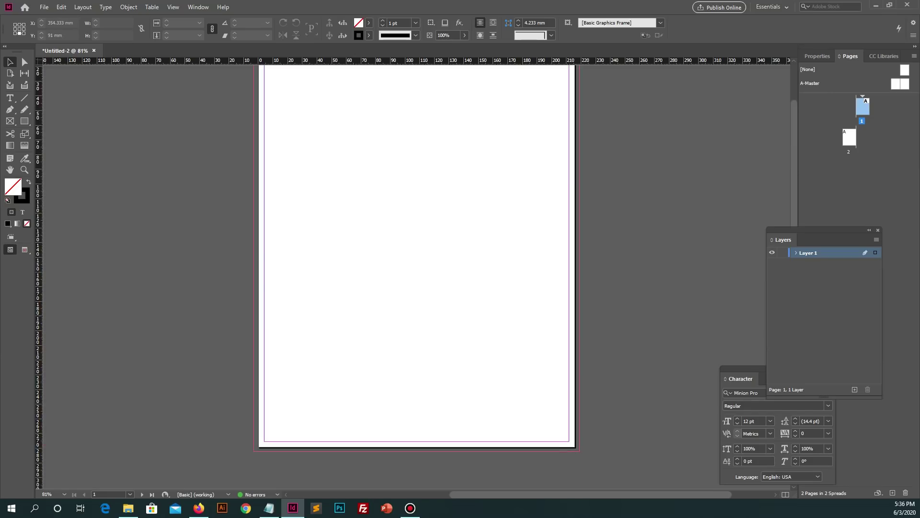
pyautogui.click(850, 137)
pyautogui.rightClick(863, 103)
pyautogui.click(810, 218)
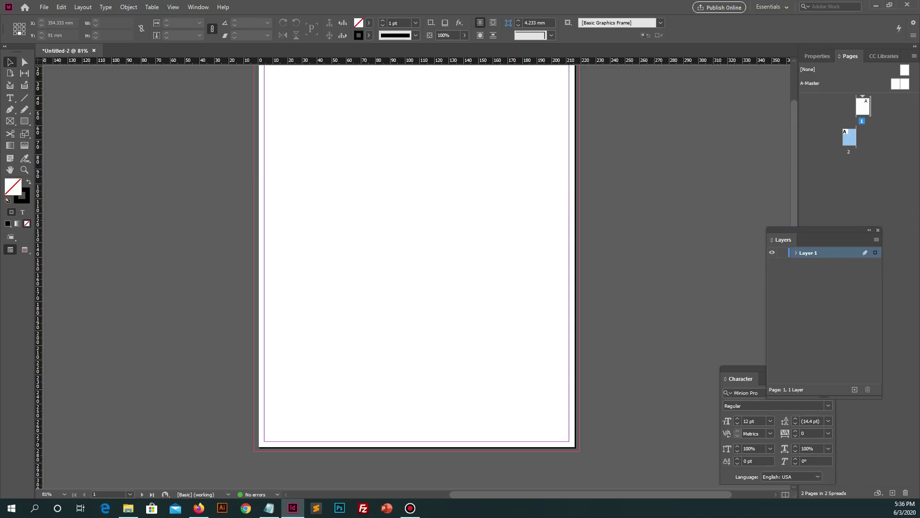
pyautogui.moveTo(849, 137); pyautogui.dragTo(870, 105)
# Zoom out to fit the whole spread and hide the rulers.
pyautogui.scroll(1, 417, 273)
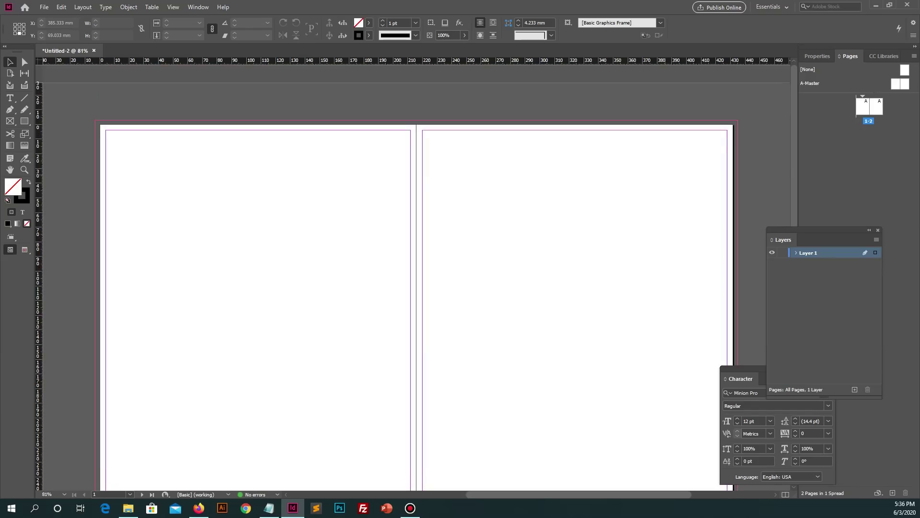
pyautogui.scroll(-3, 417, 273)
pyautogui.scroll(3, 417, 273)
pyautogui.scroll(-1, 417, 273)
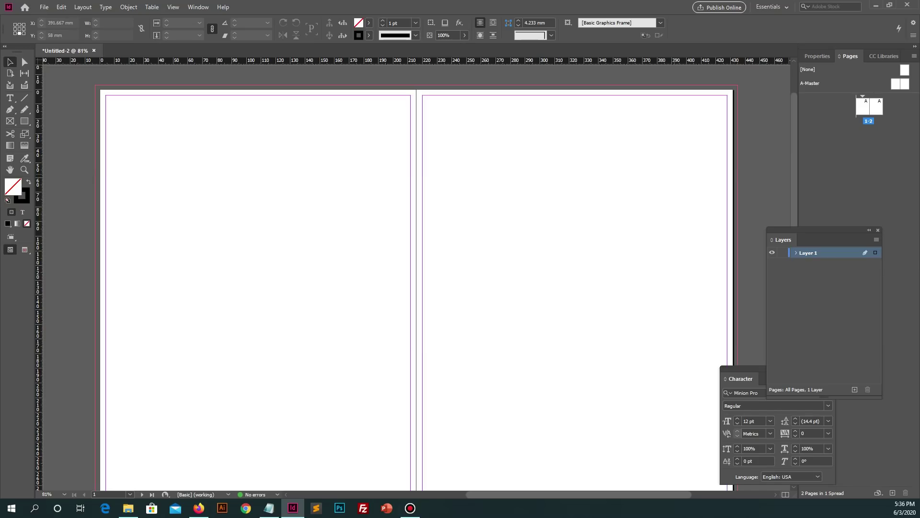
pyautogui.hotkey('ctrl', '-')
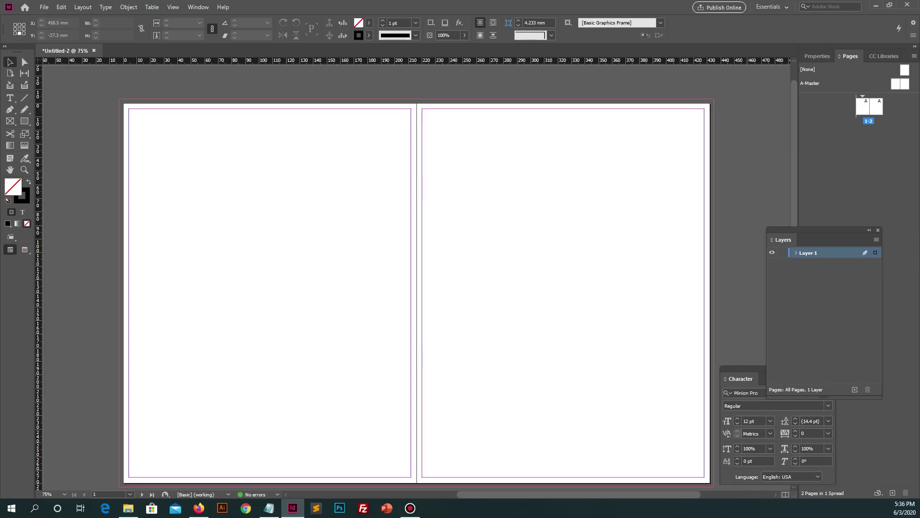
pyautogui.hotkey('ctrl', 'r')
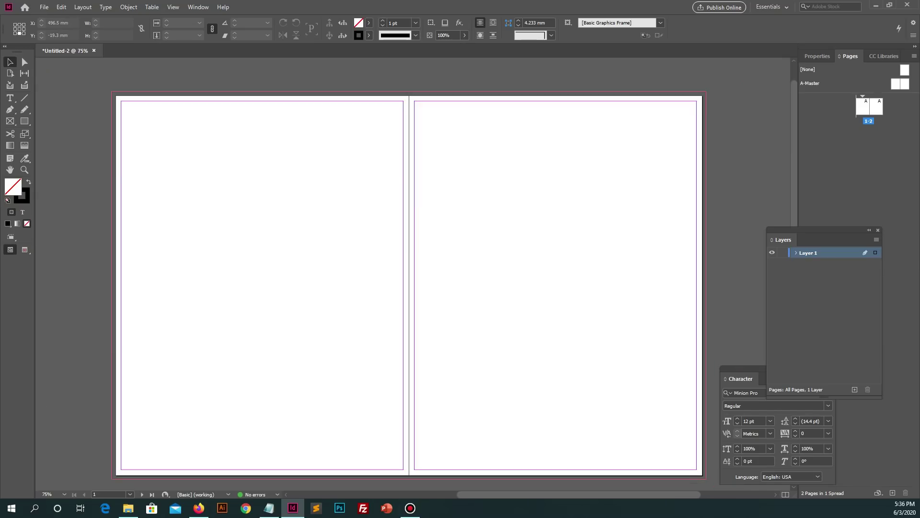
pyautogui.click(817, 56)
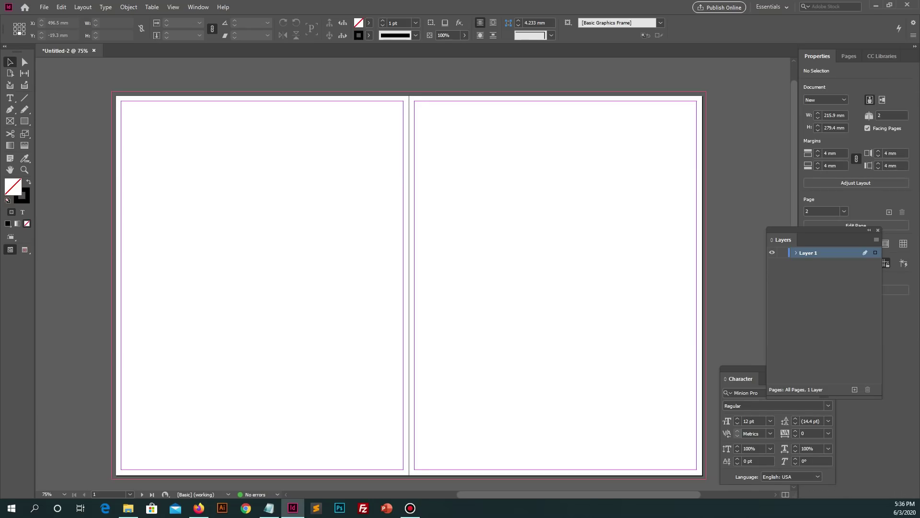
# Draw a large circle frame with the Ellipse Frame tool, then enlarge and position it.
pyautogui.moveTo(784, 240); pyautogui.dragTo(806, 303)
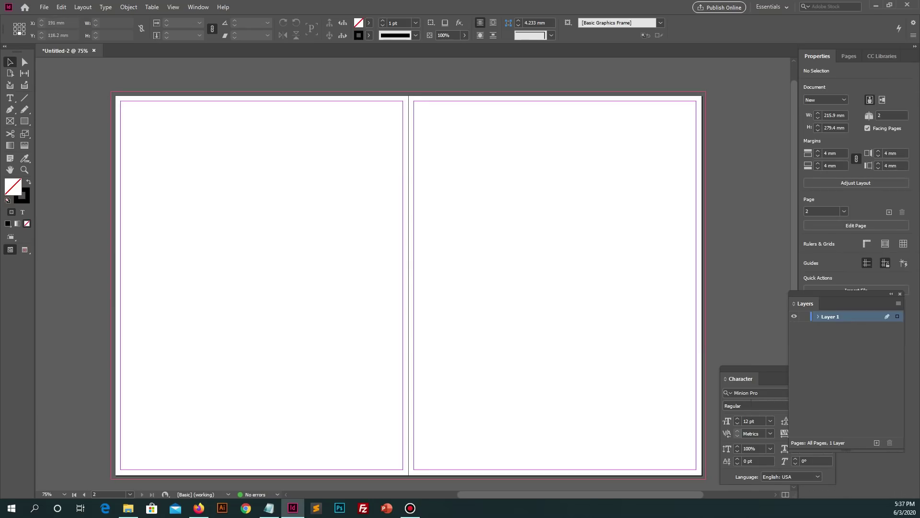
pyautogui.click(10, 121)
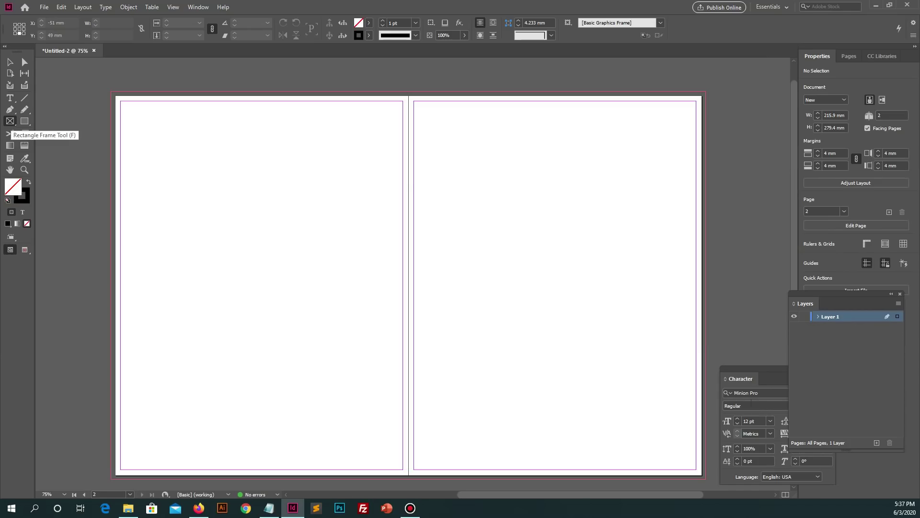
pyautogui.click(53, 143)
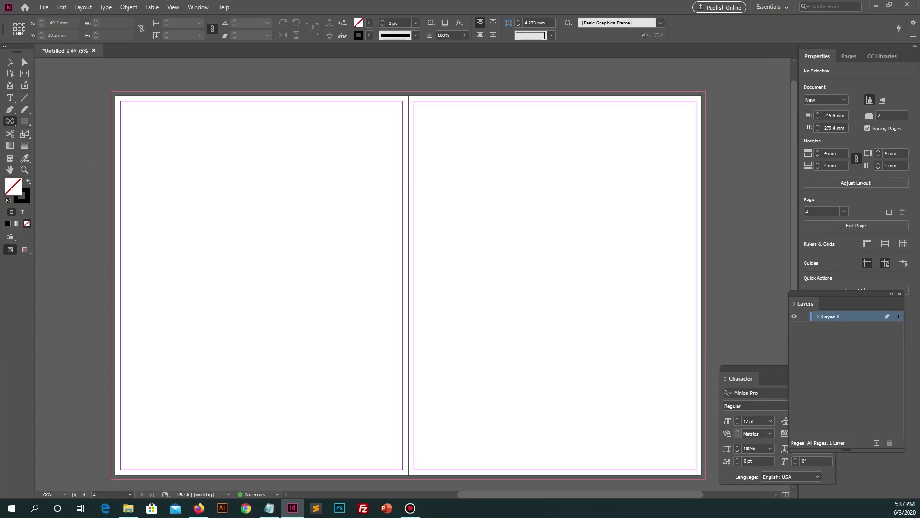
pyautogui.moveTo(111, 73); pyautogui.dragTo(263, 371)
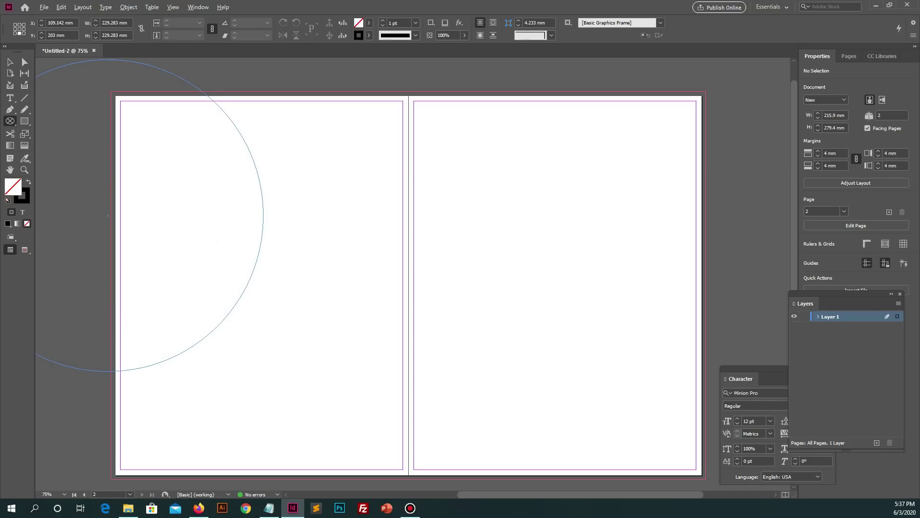
pyautogui.moveTo(263, 371); pyautogui.dragTo(263, 371)
pyautogui.press('v')
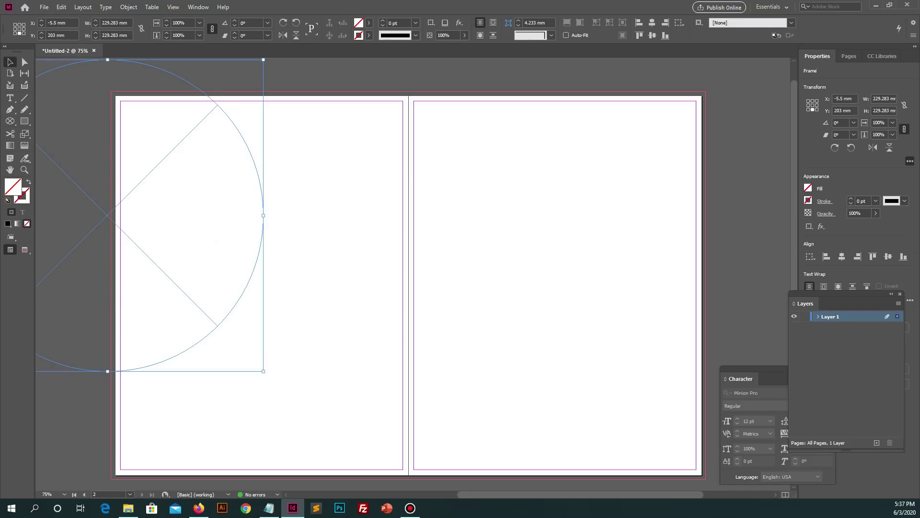
pyautogui.moveTo(107, 216); pyautogui.dragTo(258, 240)
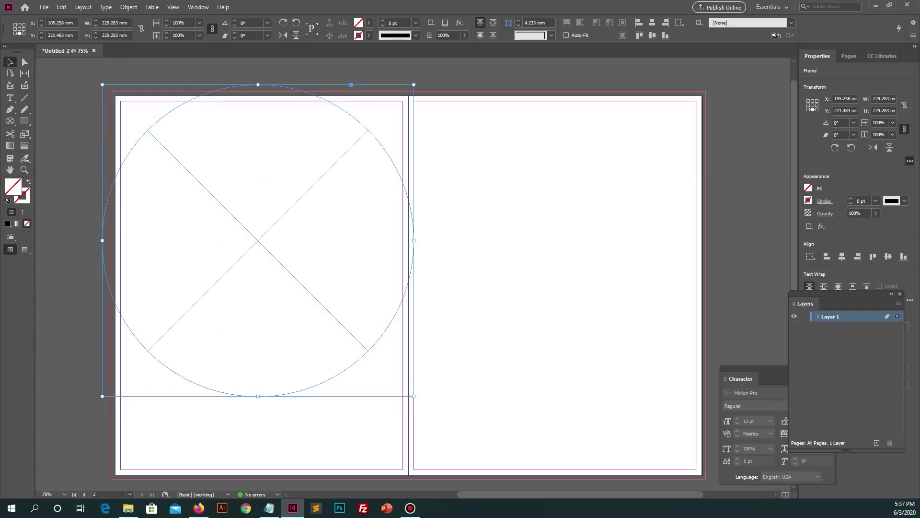
pyautogui.hotkey('shift', 'Up')
pyautogui.press('Up')
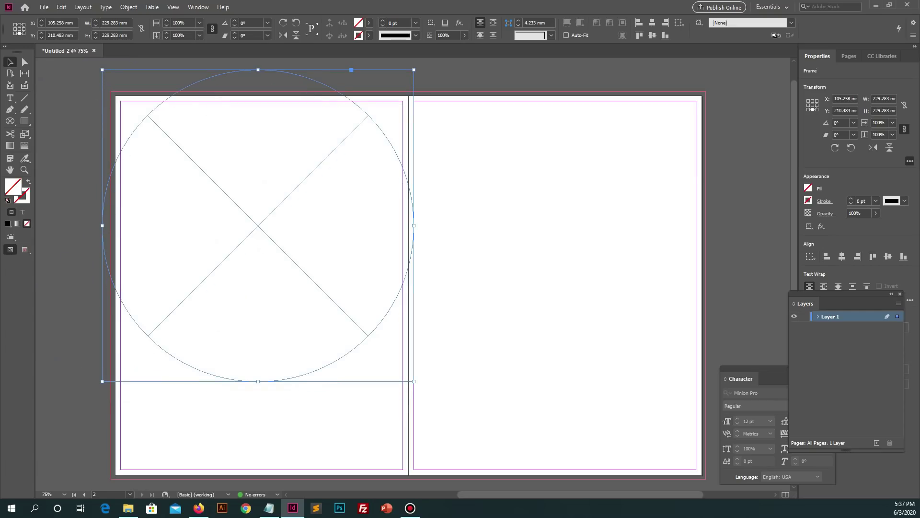
pyautogui.moveTo(414, 381); pyautogui.dragTo(503, 474)
pyautogui.moveTo(297, 269); pyautogui.dragTo(340, 281)
# Add guides through the circle's centre and draw a 402 × 160.8 mm rectangle over its top half.
pyautogui.hotkey('ctrl', 'r')
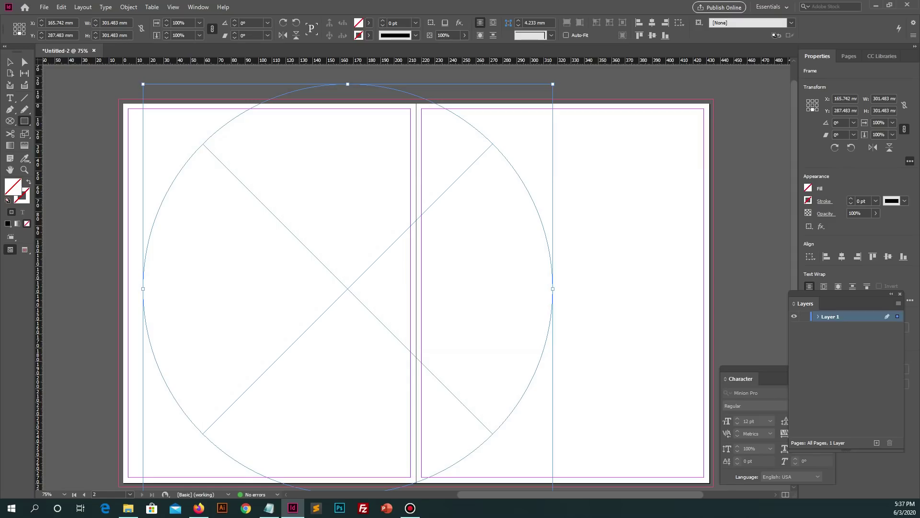
pyautogui.moveTo(269, 60); pyautogui.dragTo(269, 289)
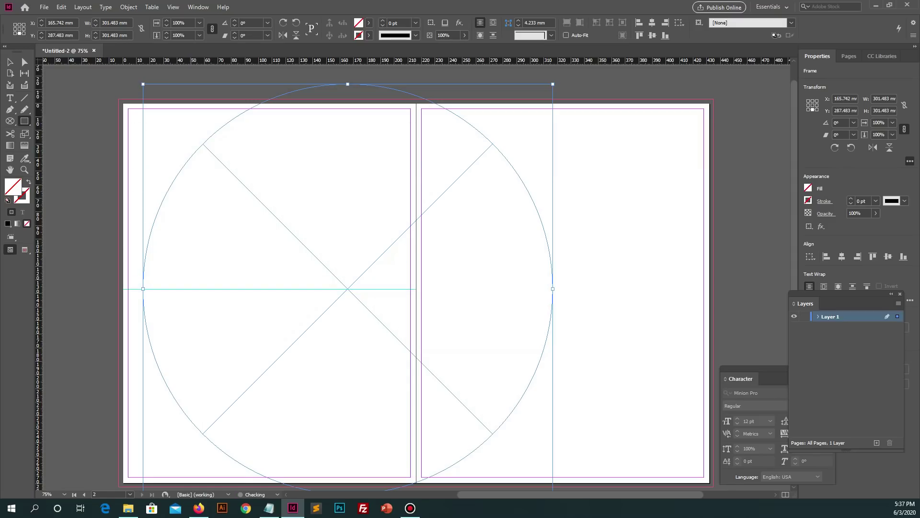
pyautogui.moveTo(38, 288); pyautogui.dragTo(346, 287)
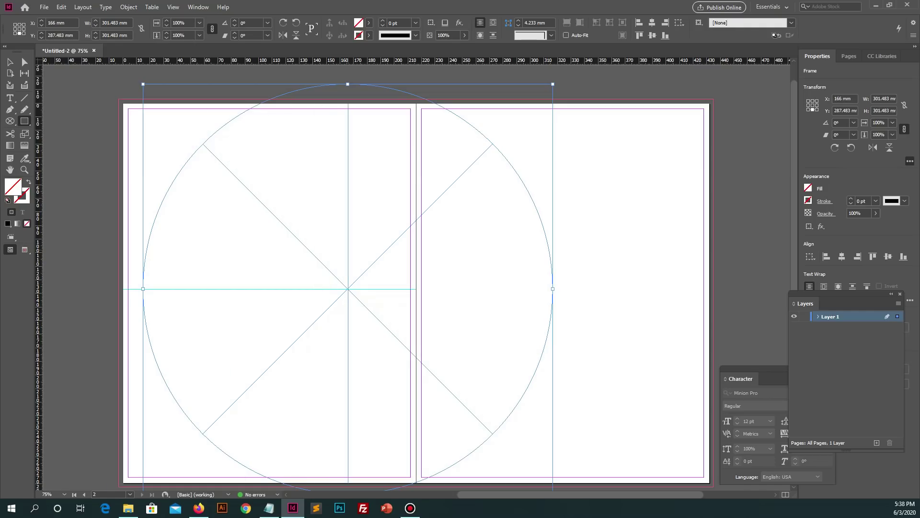
pyautogui.moveTo(348, 288); pyautogui.dragTo(348, 287)
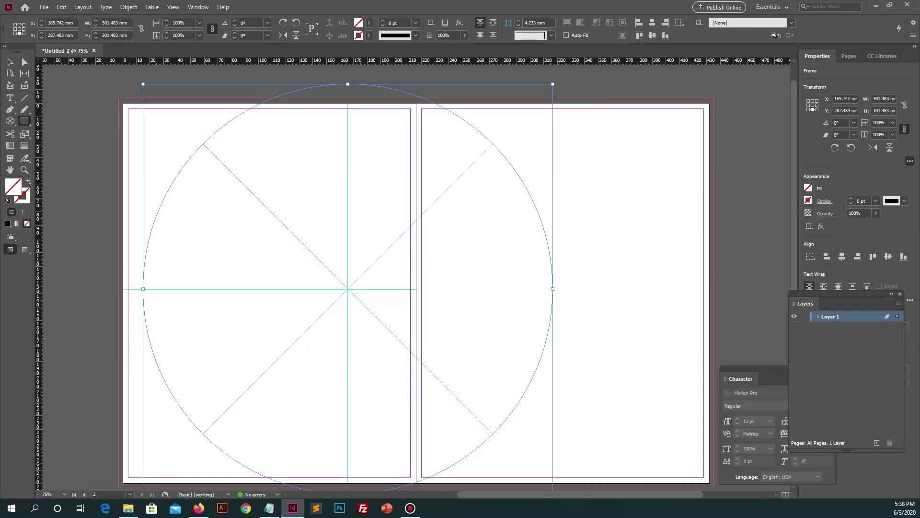
pyautogui.moveTo(70, 71); pyautogui.dragTo(615, 290)
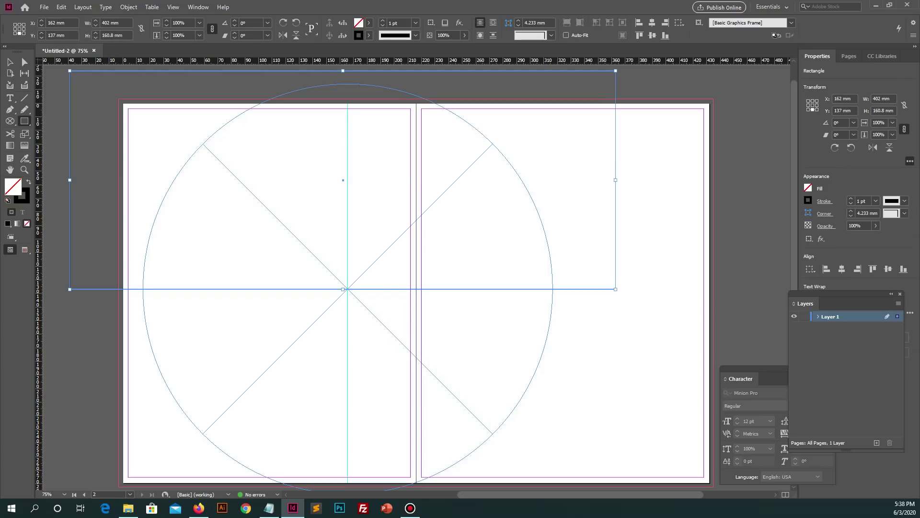
# Subtract the rectangle from the circle with Pathfinder, then move the half-circle up and left.
pyautogui.hotkey('ctrl', 'a')
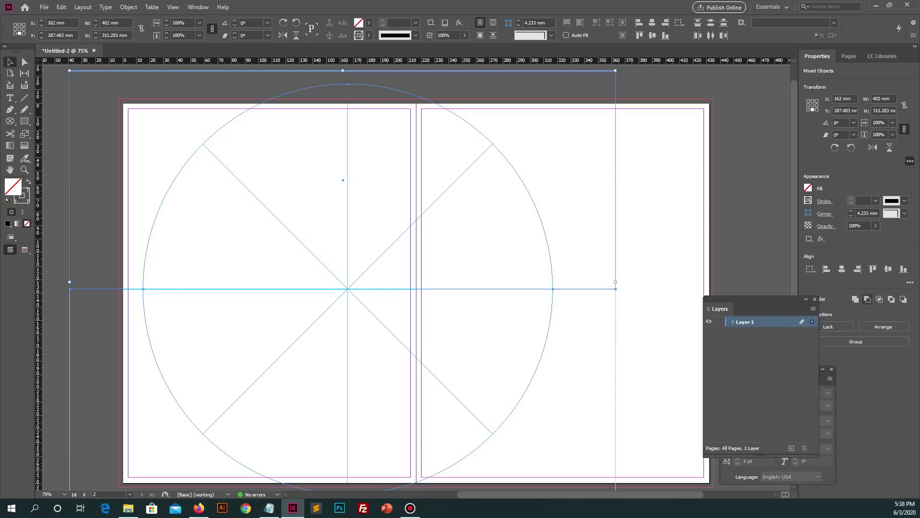
pyautogui.click(868, 299)
pyautogui.scroll(-2, 412, 288)
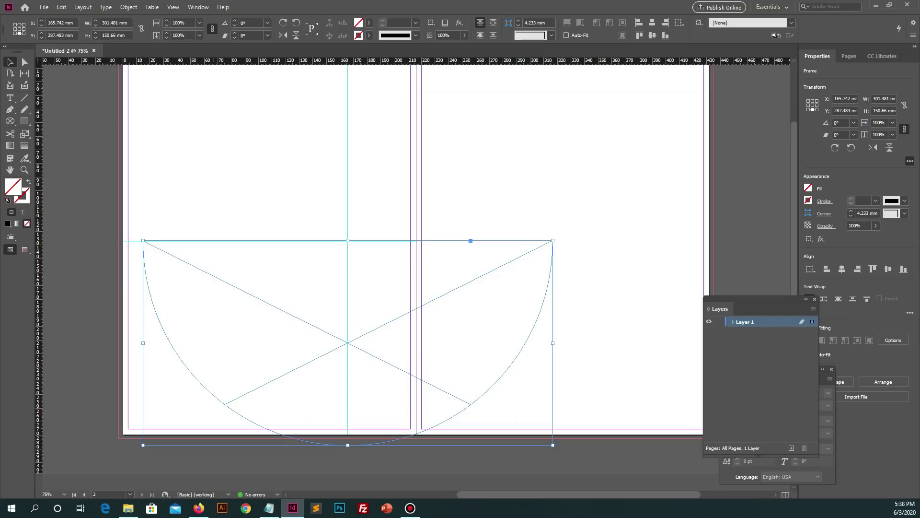
pyautogui.scroll(1, 412, 288)
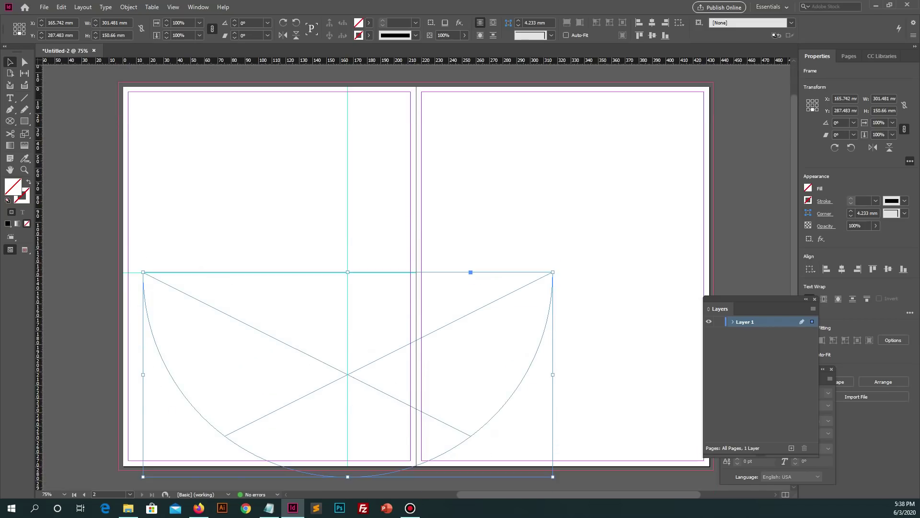
pyautogui.scroll(1, 413, 287)
pyautogui.scroll(-2, 413, 288)
pyautogui.scroll(1, 412, 288)
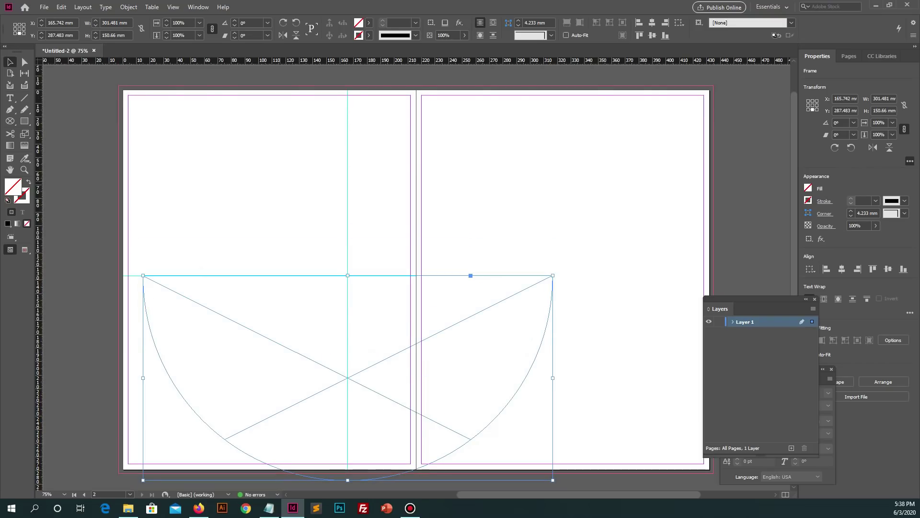
pyautogui.scroll(-1, 412, 288)
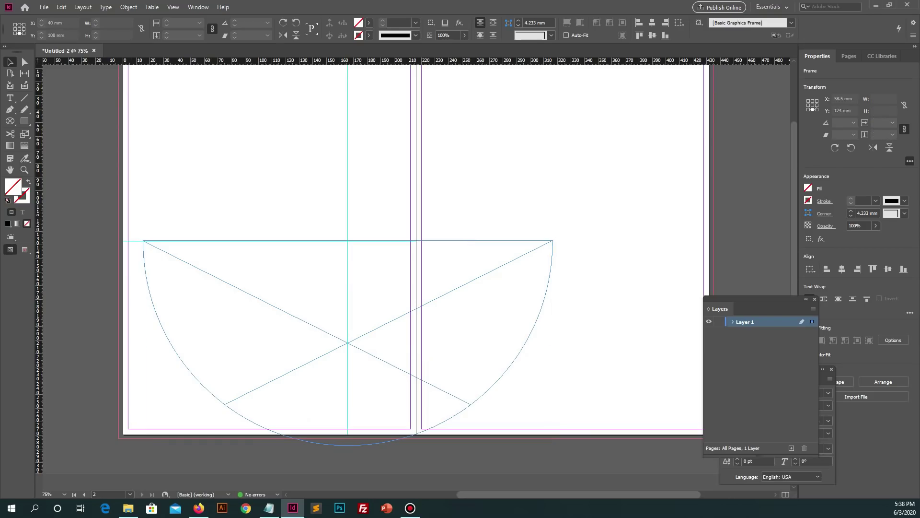
pyautogui.moveTo(348, 343); pyautogui.dragTo(244, 210)
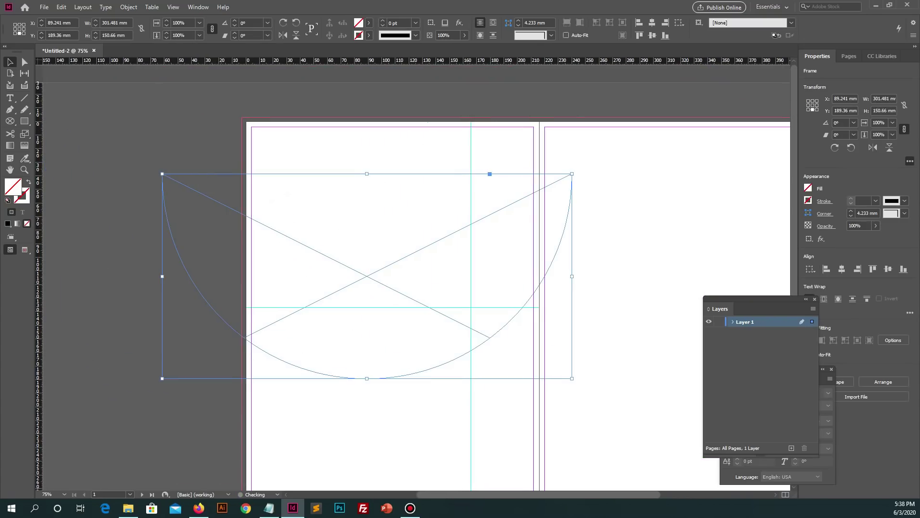
# Enlarge the half-circle to about 425 × 213 mm at the spread's top-left.
pyautogui.moveTo(162, 173); pyautogui.dragTo(102, 144)
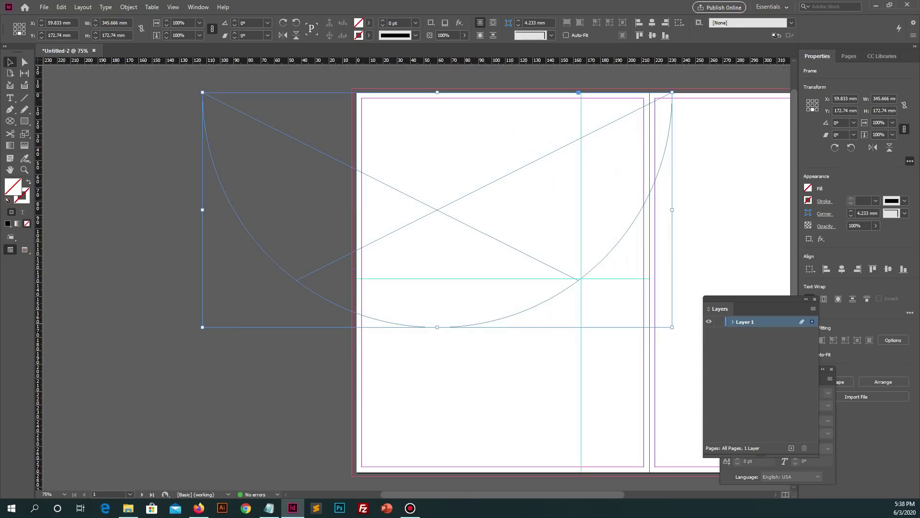
pyautogui.moveTo(203, 92); pyautogui.dragTo(115, 70)
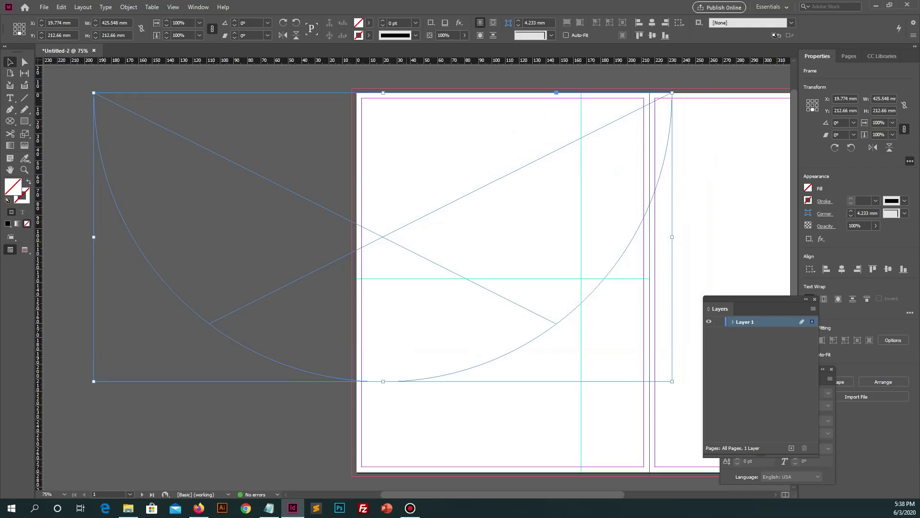
pyautogui.moveTo(383, 237); pyautogui.dragTo(411, 239)
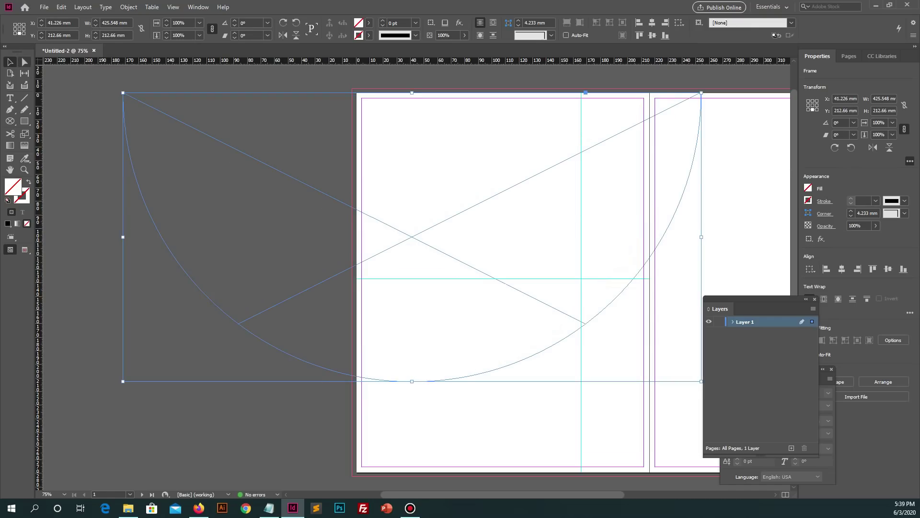
# Draw a rectangle over the off-page left part and subtract it from the half-circle.
pyautogui.click(25, 121)
pyautogui.moveTo(89, 74); pyautogui.dragTo(356, 416)
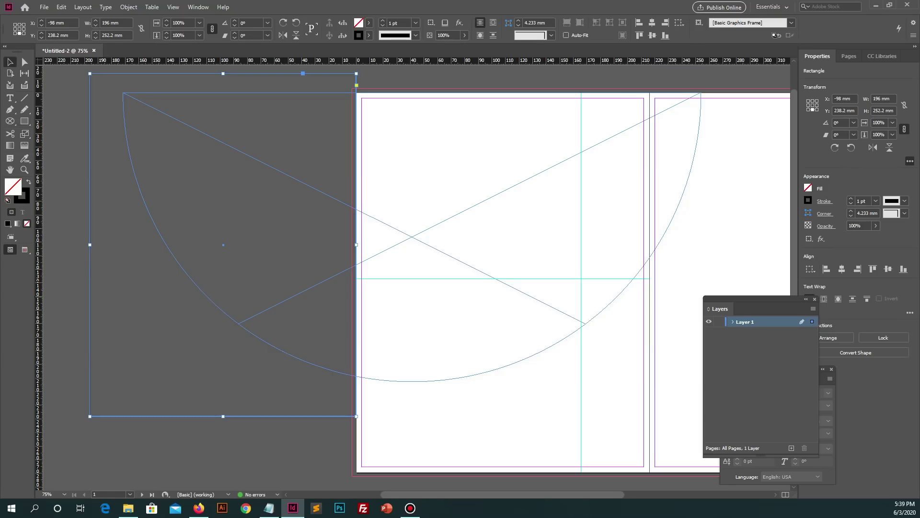
pyautogui.hotkey('ctrl', 'a')
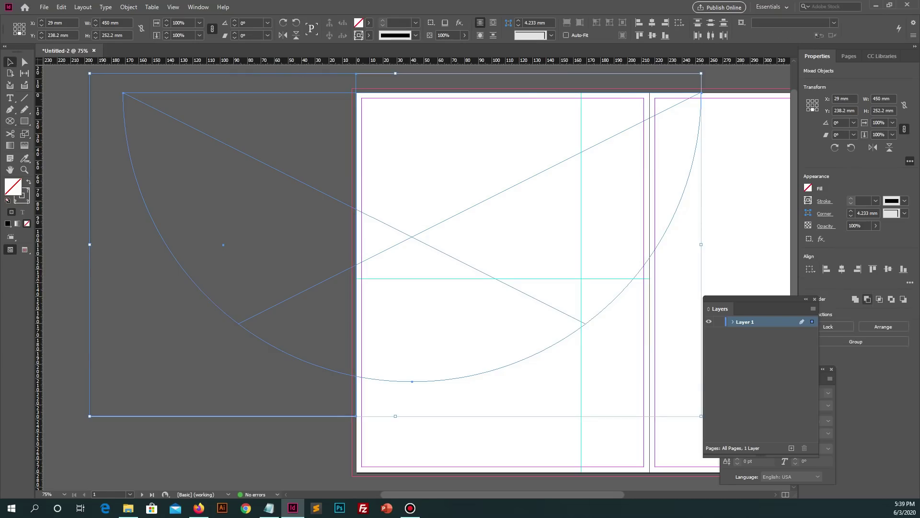
pyautogui.click(867, 299)
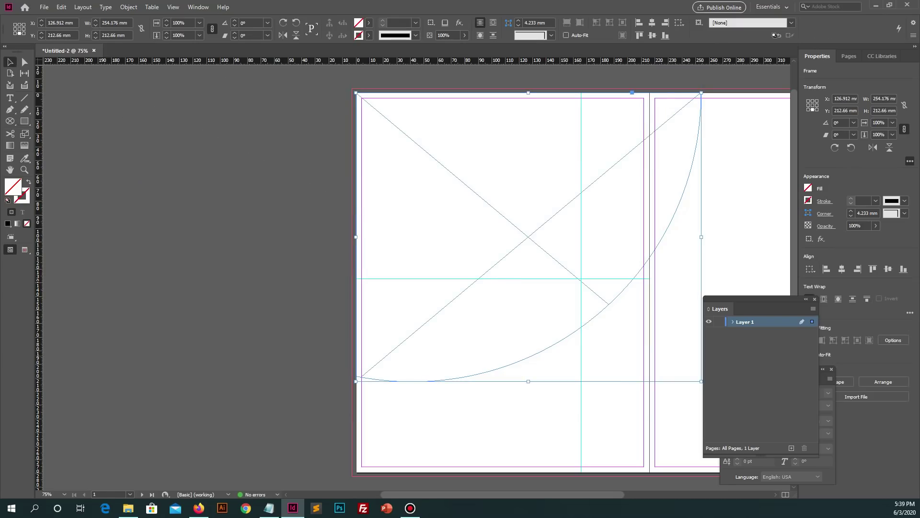
# Fill the trimmed arc shape with dark grey #555555.
pyautogui.hotkey('ctrl', 'shift', 'a')
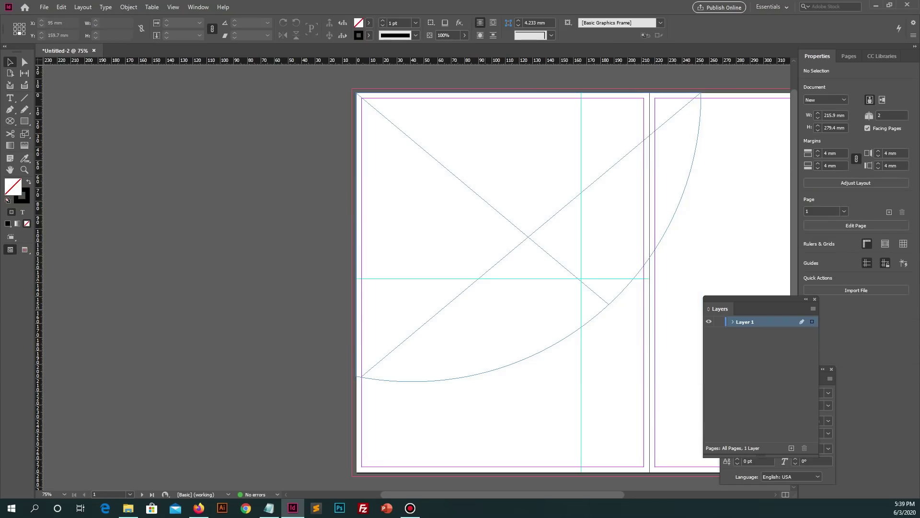
pyautogui.hotkey('ctrl', 'h')
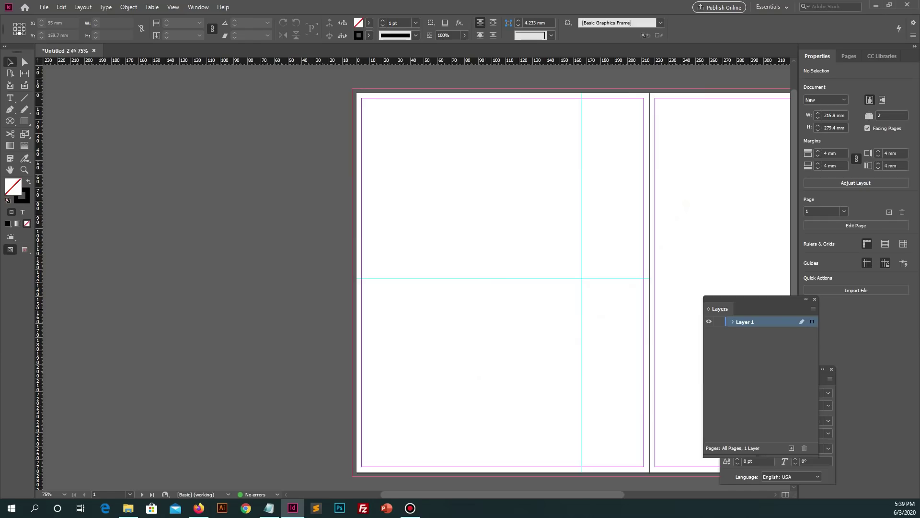
pyautogui.hotkey('ctrl', 'a')
pyautogui.doubleClick(13, 186)
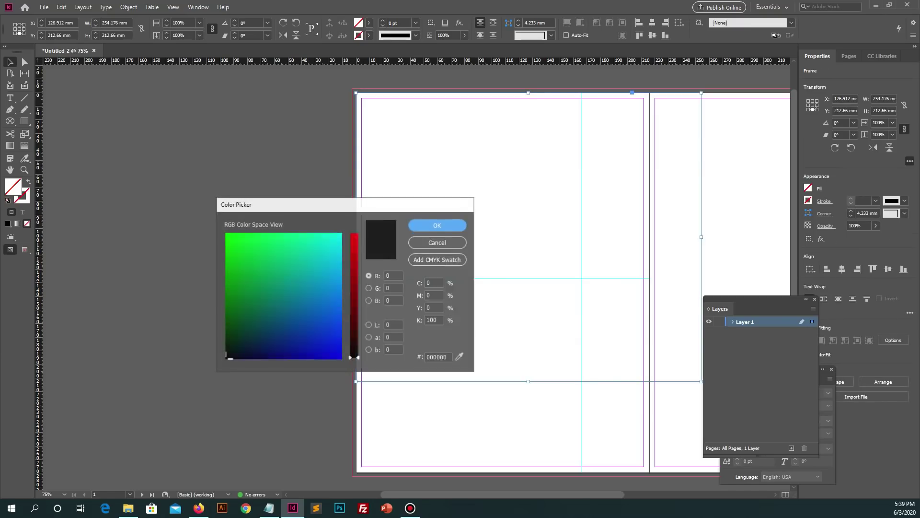
pyautogui.click(330, 244)
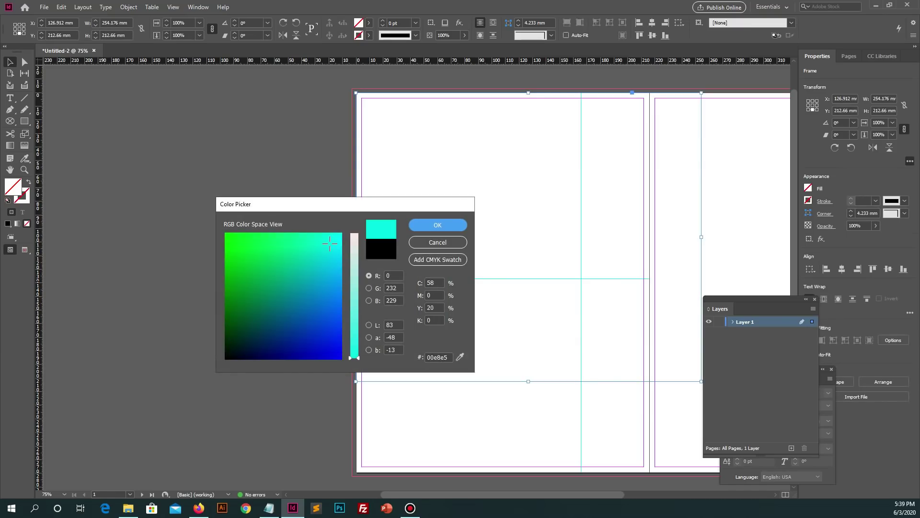
pyautogui.press('Tab')
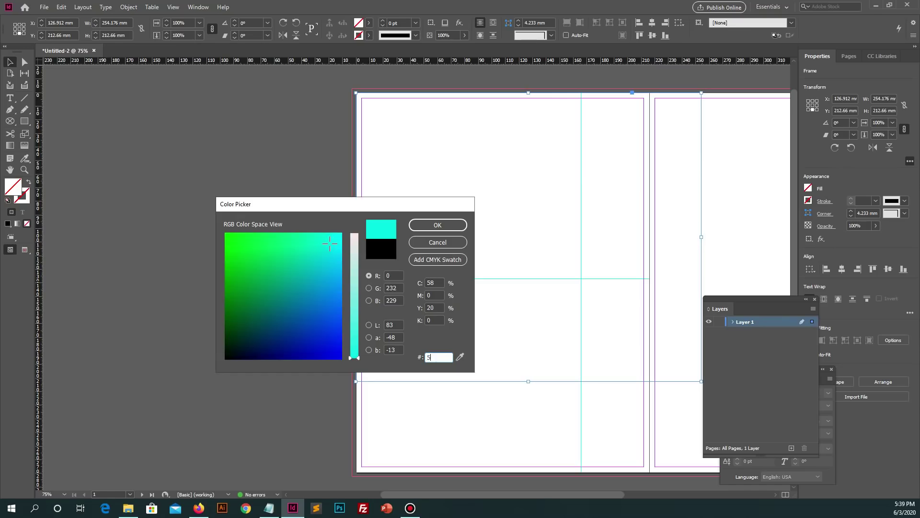
pyautogui.write('555555')
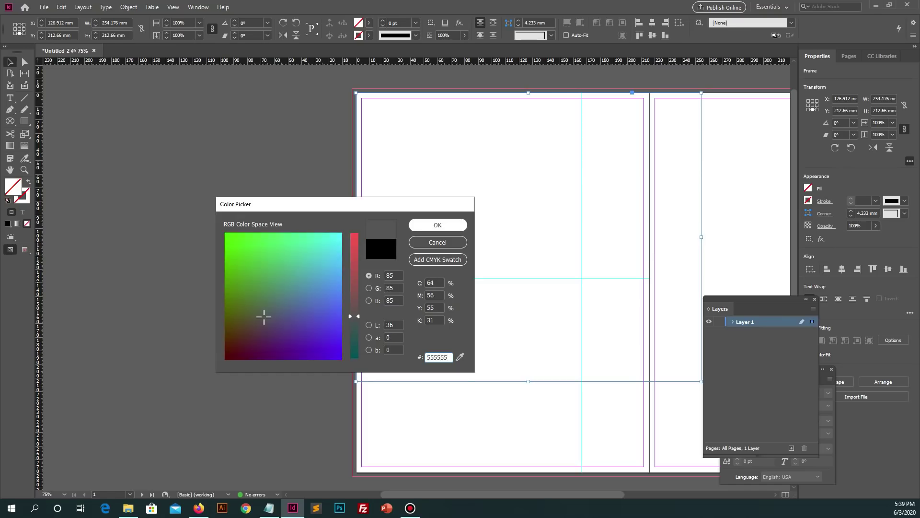
pyautogui.press('Return')
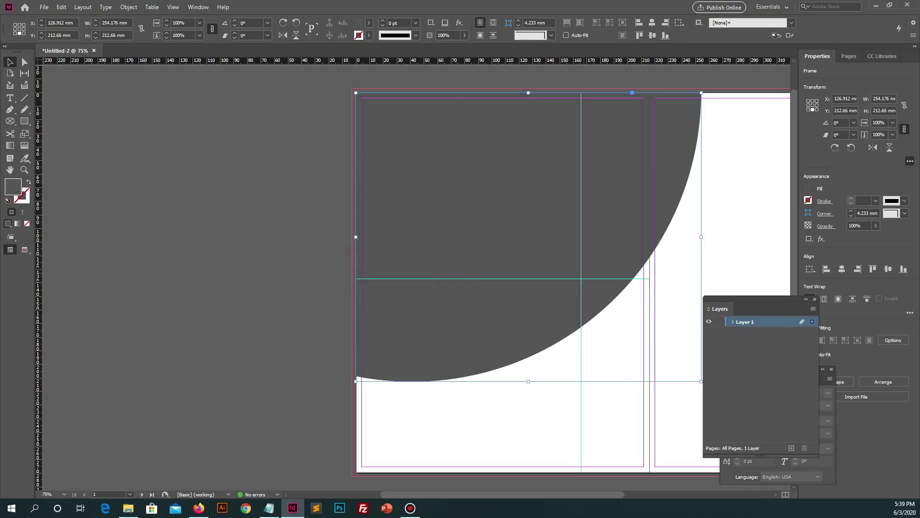
pyautogui.hotkey('ctrl', 'shift', 'a')
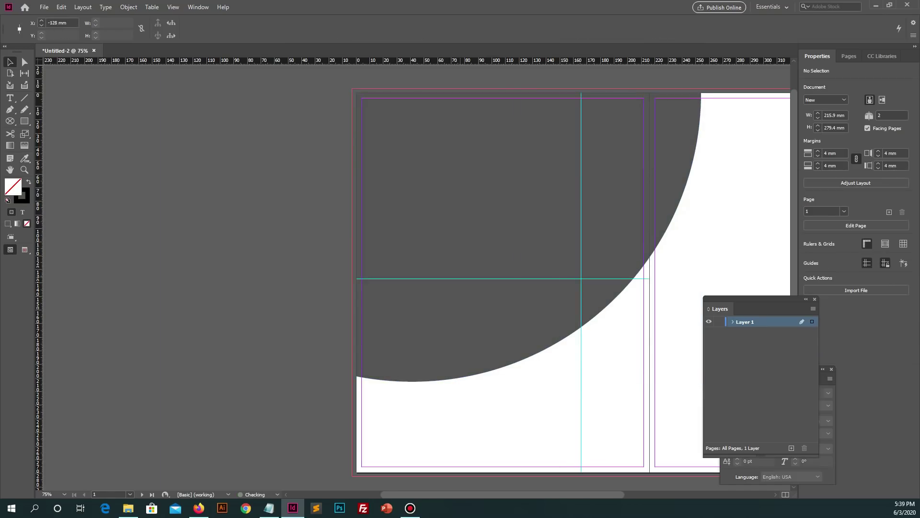
# Hide the guides and scroll across the spread to review it.
pyautogui.hscroll(-5, 460, 278)
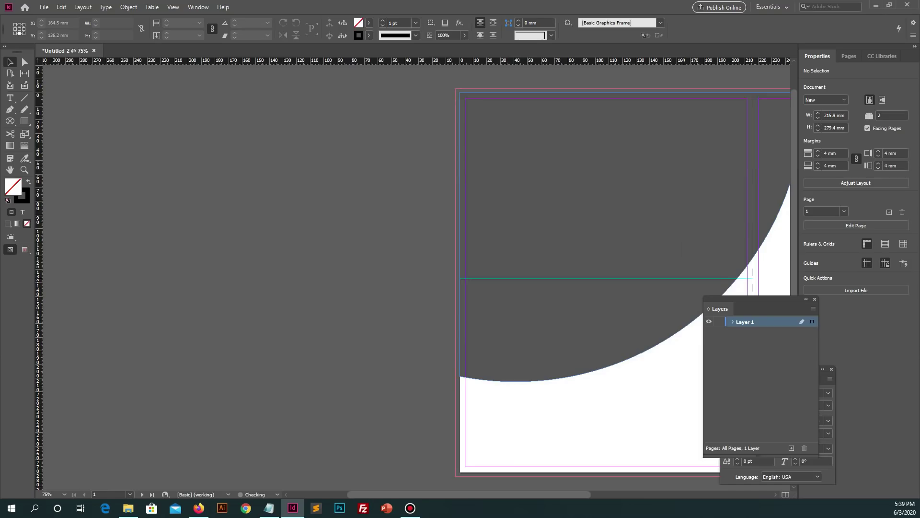
pyautogui.moveTo(682, 61)
pyautogui.mouseDown()
pyautogui.moveTo(682, 125)
pyautogui.moveTo(682, 62)
pyautogui.mouseUp()
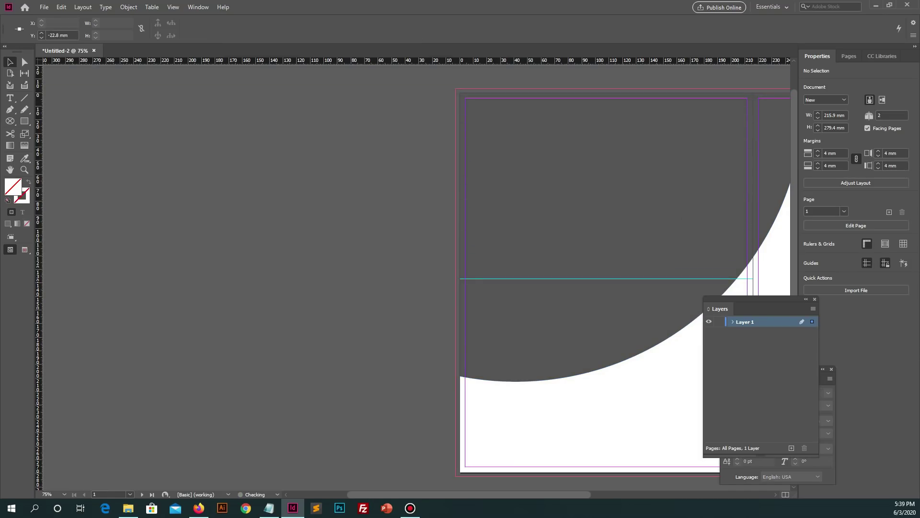
pyautogui.hotkey('ctrl', 'shift', 'a')
pyautogui.hscroll(5, 568, 283)
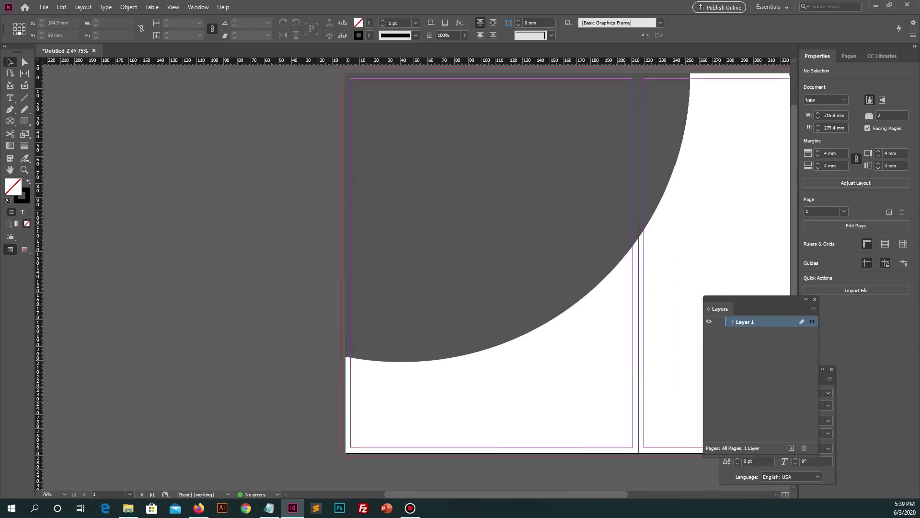
pyautogui.hscroll(1, 554, 266)
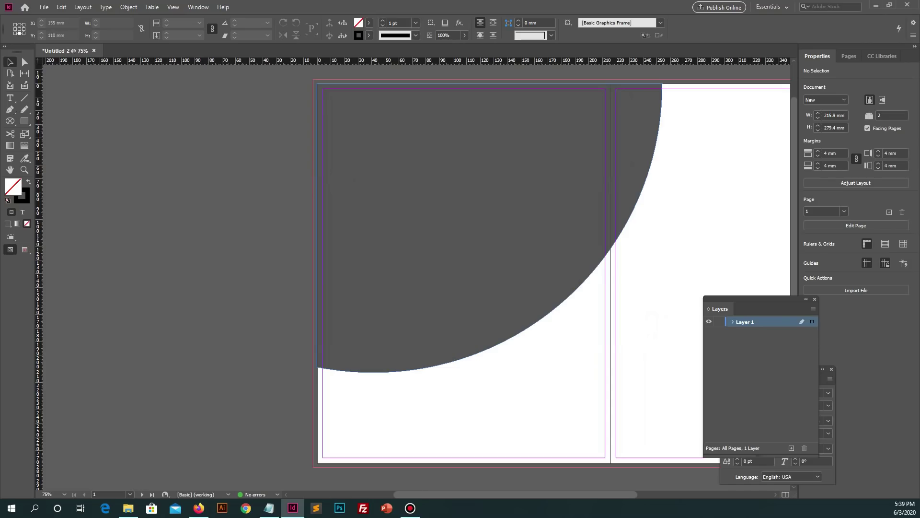
# Paste a copy over the dark quarter-circle and shrink it toward its centre.
pyautogui.click(489, 227)
pyautogui.moveTo(489, 228); pyautogui.dragTo(443, 211)
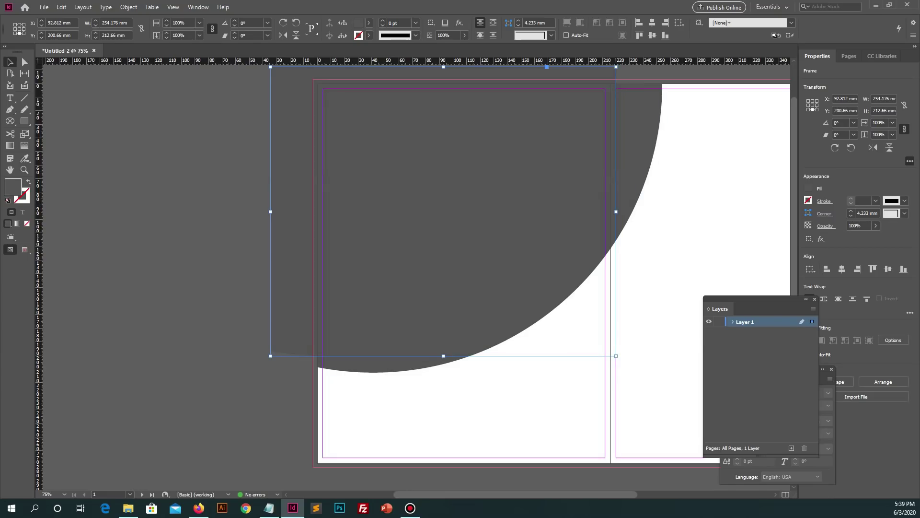
pyautogui.hotkey('ctrl', ',')
pyautogui.hotkey('ctrl', ',')
pyautogui.hotkey('ctrl', ',')
pyautogui.hotkey('ctrl', ',')
pyautogui.hotkey('ctrl', ',')
pyautogui.hotkey('ctrl', ',')
pyautogui.hotkey('ctrl', ',')
pyautogui.hotkey('ctrl', ',')
pyautogui.hotkey('ctrl', ',')
pyautogui.hotkey('ctrl', ',')
pyautogui.hotkey('ctrl', ',')
pyautogui.hotkey('ctrl', ',')
pyautogui.hotkey('ctrl', ',')
pyautogui.hotkey('ctrl', ',')
pyautogui.hotkey('ctrl', ',')
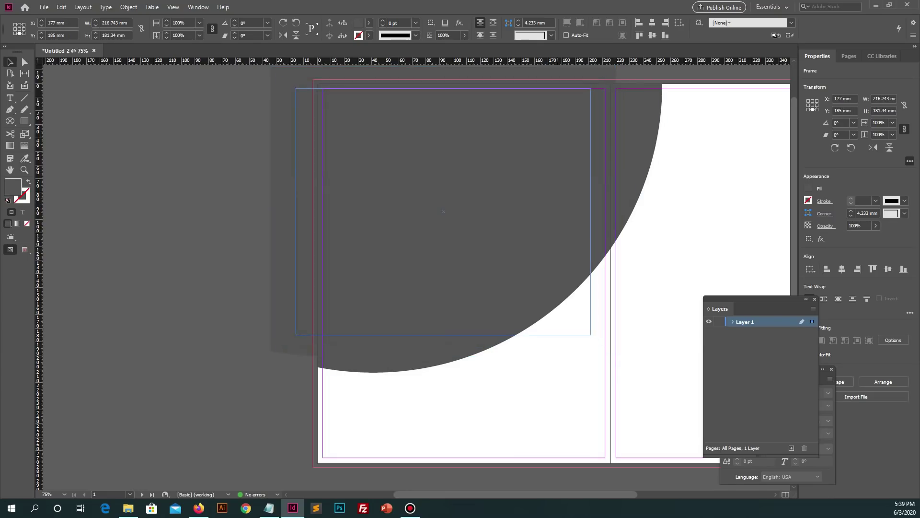
pyautogui.hotkey('ctrl', 'z')
pyautogui.hotkey('ctrl', 'z')
pyautogui.hotkey('ctrl', 'z')
pyautogui.hotkey('ctrl', 'z')
pyautogui.hotkey('ctrl', 'z')
pyautogui.hotkey('ctrl', 'z')
pyautogui.hotkey('ctrl', 'z')
pyautogui.hotkey('ctrl', 'z')
pyautogui.hotkey('ctrl', 'z')
pyautogui.hotkey('ctrl', 'z')
pyautogui.hotkey('ctrl', 'z')
pyautogui.hotkey('ctrl', 'z')
pyautogui.hotkey('ctrl', 'z')
pyautogui.hotkey('ctrl', 'z')
pyautogui.hotkey('ctrl', 'z')
pyautogui.hotkey('ctrl', 'z')
pyautogui.hotkey('ctrl', 'z')
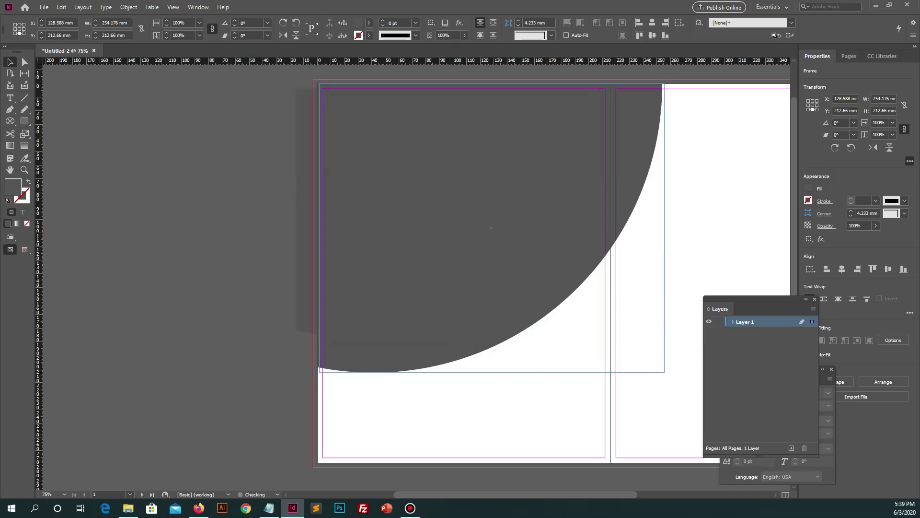
pyautogui.hotkey('ctrl', 'z')
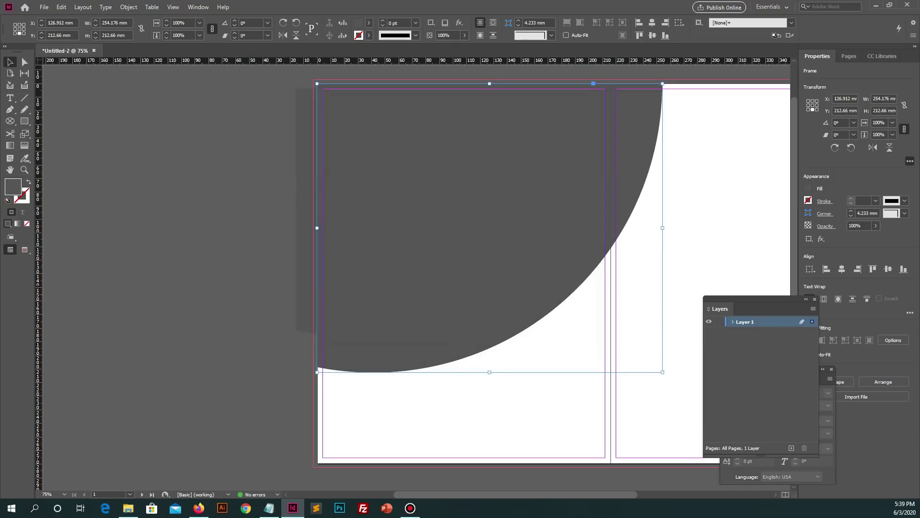
pyautogui.hotkey('ctrl', ',')
pyautogui.hotkey('ctrl', ',')
pyautogui.hotkey('ctrl', ',')
pyautogui.hotkey('ctrl', ',')
pyautogui.hotkey('ctrl', ',')
pyautogui.hotkey('ctrl', ',')
pyautogui.hotkey('ctrl', ',')
pyautogui.hotkey('ctrl', ',')
pyautogui.hotkey('ctrl', ',')
pyautogui.hotkey('ctrl', ',')
pyautogui.hotkey('ctrl', ',')
pyautogui.hotkey('ctrl', ',')
pyautogui.hotkey('ctrl', ',')
pyautogui.hotkey('ctrl', ',')
pyautogui.hotkey('ctrl', ',')
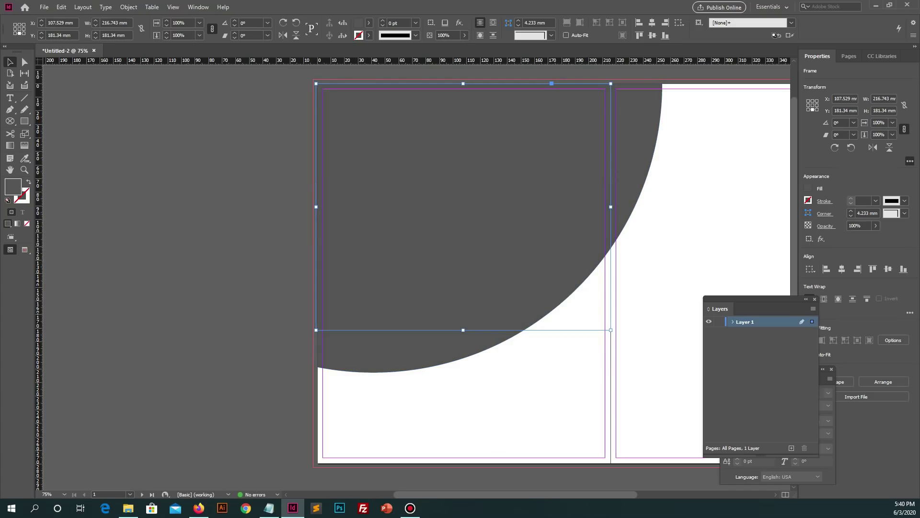
# Fill the copy white and fit it into the spread's top-left corner.
pyautogui.doubleClick(12, 185)
pyautogui.click(338, 236)
pyautogui.moveTo(354, 317); pyautogui.dragTo(354, 239)
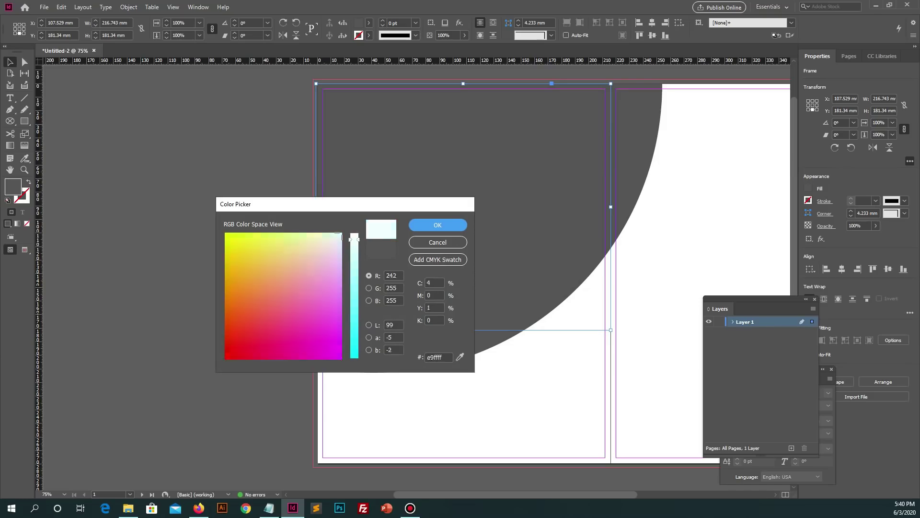
pyautogui.click(438, 225)
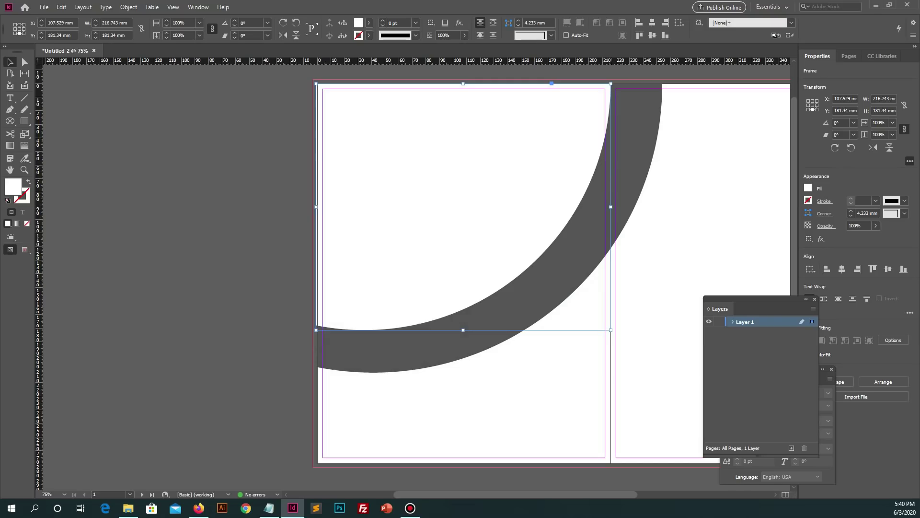
pyautogui.moveTo(611, 330); pyautogui.dragTo(583, 306)
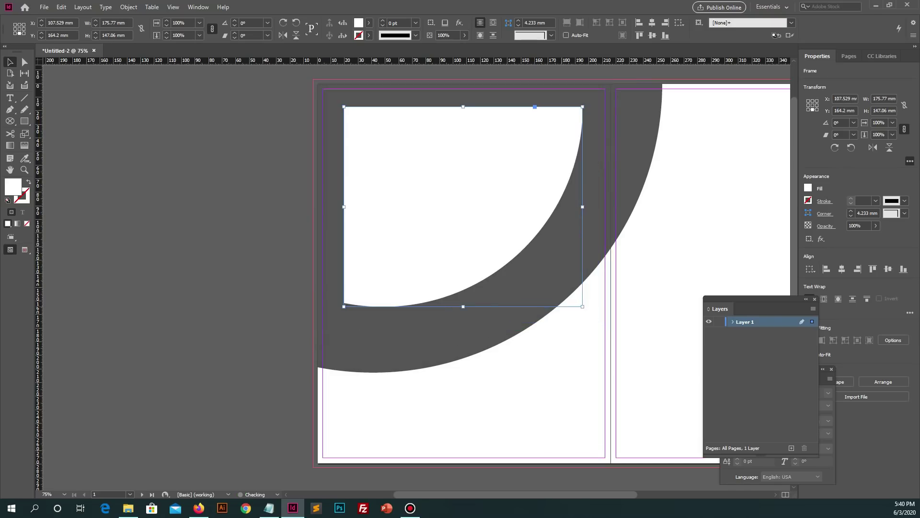
pyautogui.moveTo(464, 206); pyautogui.dragTo(437, 183)
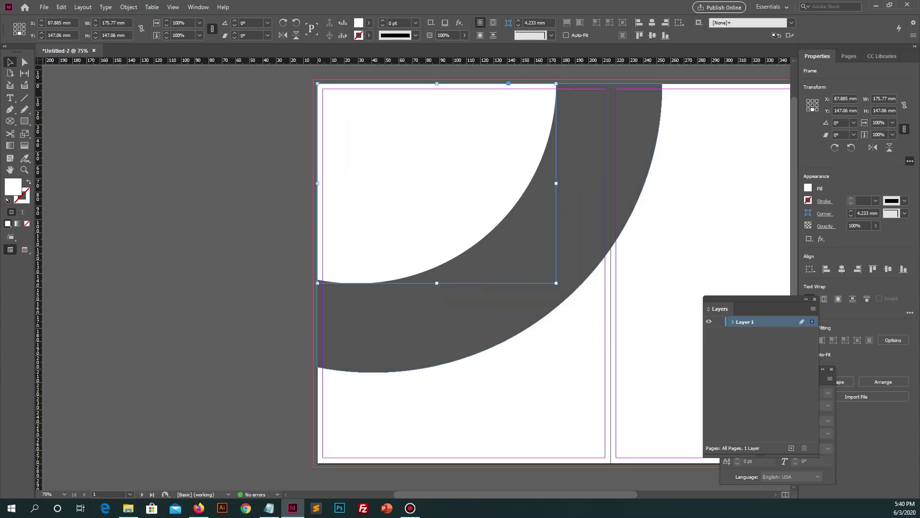
pyautogui.hotkey('ctrl', ',')
pyautogui.hotkey('ctrl', ',')
pyautogui.hotkey('ctrl', ',')
pyautogui.hotkey('ctrl', ',')
pyautogui.hotkey('ctrl', ',')
pyautogui.hotkey('ctrl', ',')
pyautogui.hotkey('ctrl', ',')
pyautogui.hotkey('ctrl', ',')
pyautogui.hotkey('ctrl', ',')
pyautogui.hotkey('ctrl', ',')
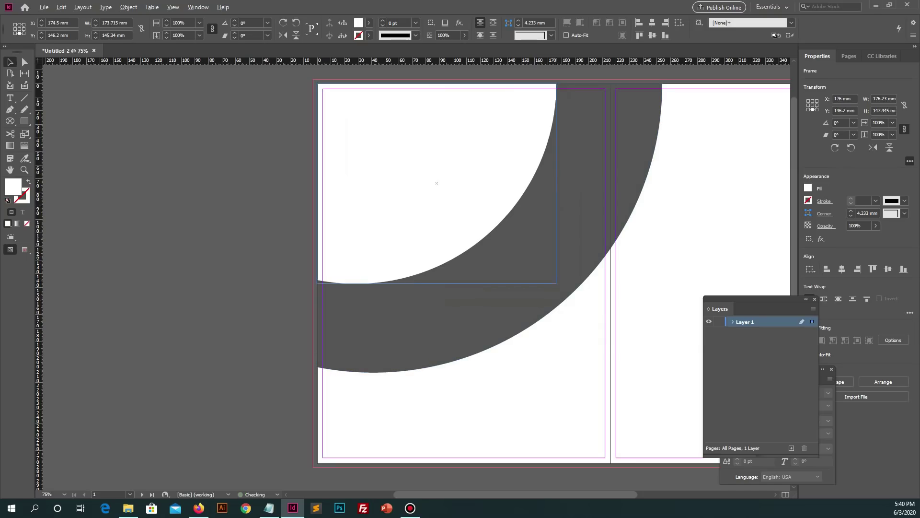
pyautogui.press('Left')
pyautogui.press('Left')
pyautogui.press('Left')
pyautogui.press('Left')
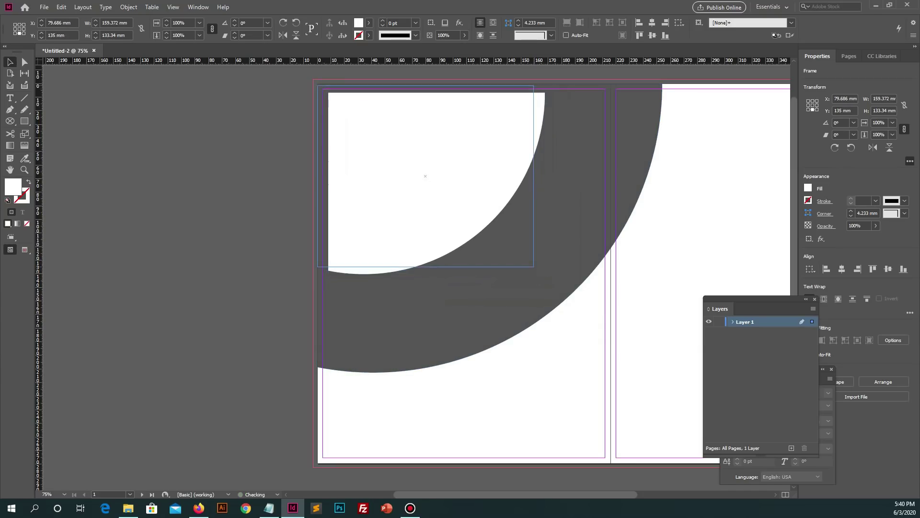
pyautogui.press('Up')
pyautogui.press('Up')
pyautogui.press('Up')
pyautogui.press('Up')
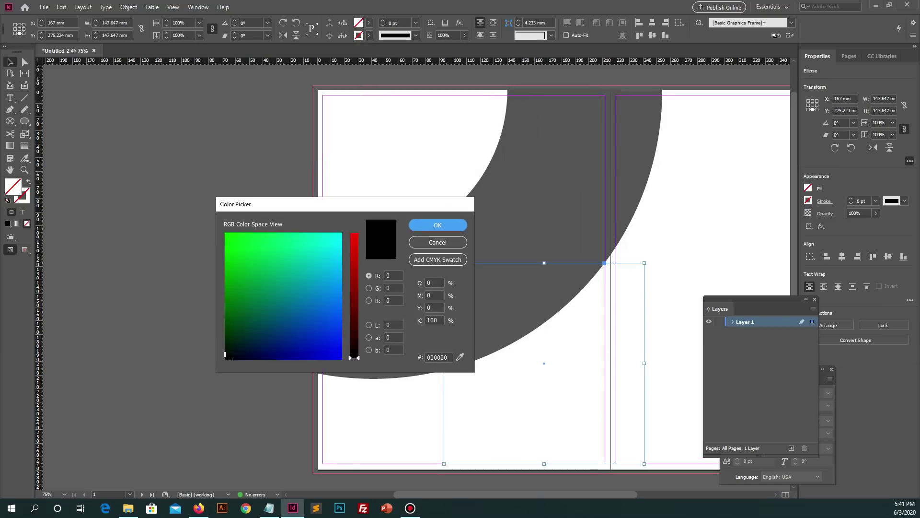
# Fill the new circle dark green, shrink it to about 107 mm, and centre guides on it.
pyautogui.click(257, 319)
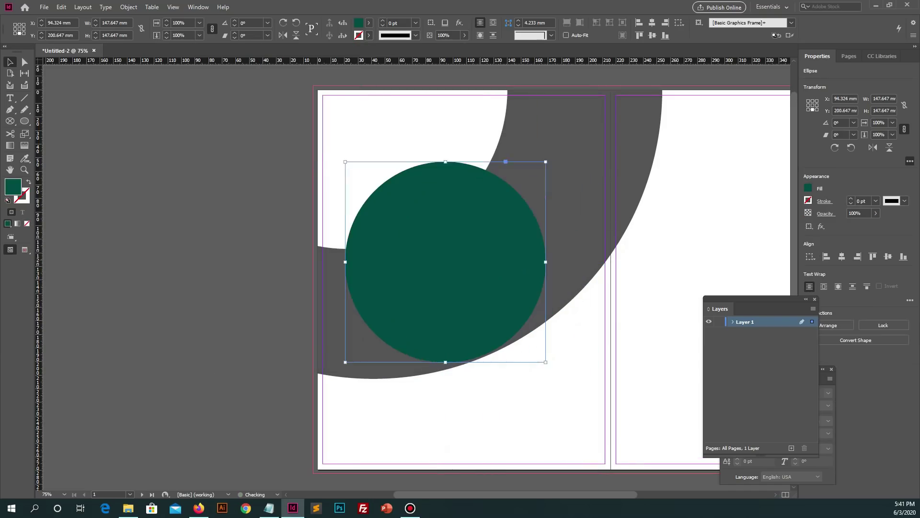
pyautogui.moveTo(445, 262); pyautogui.dragTo(418, 253)
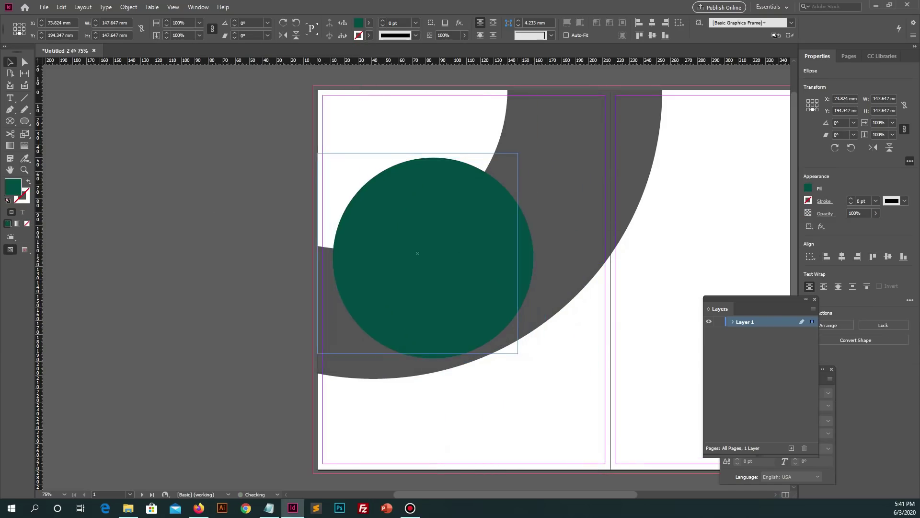
pyautogui.moveTo(518, 354); pyautogui.dragTo(485, 324)
pyautogui.click(537, 288)
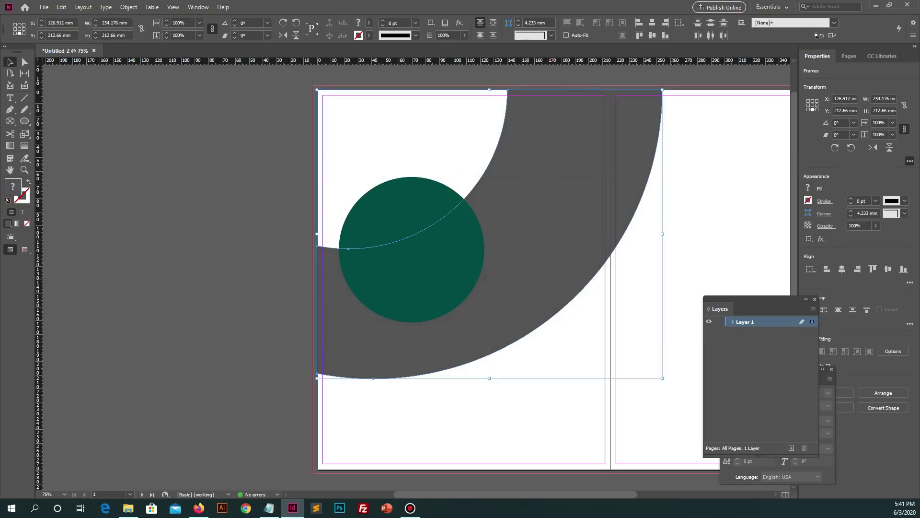
pyautogui.click(412, 249)
pyautogui.moveTo(412, 250); pyautogui.dragTo(411, 250)
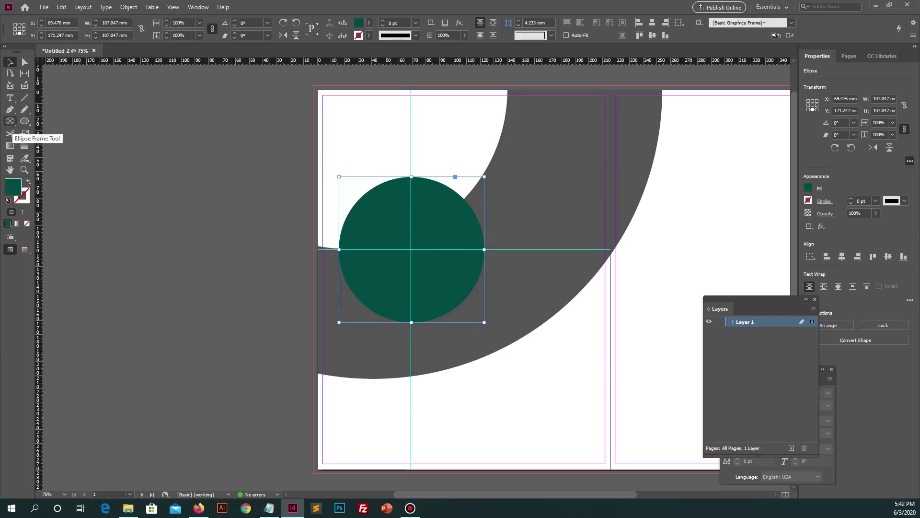
# Subtract a rectangle from the green circle's right half, leaving a left half-circle.
pyautogui.moveTo(24, 121); pyautogui.dragTo(25, 122)
pyautogui.click(57, 132)
pyautogui.moveTo(411, 132); pyautogui.dragTo(512, 359)
pyautogui.keyDown('shift'); pyautogui.click(365, 287); pyautogui.keyUp('shift')
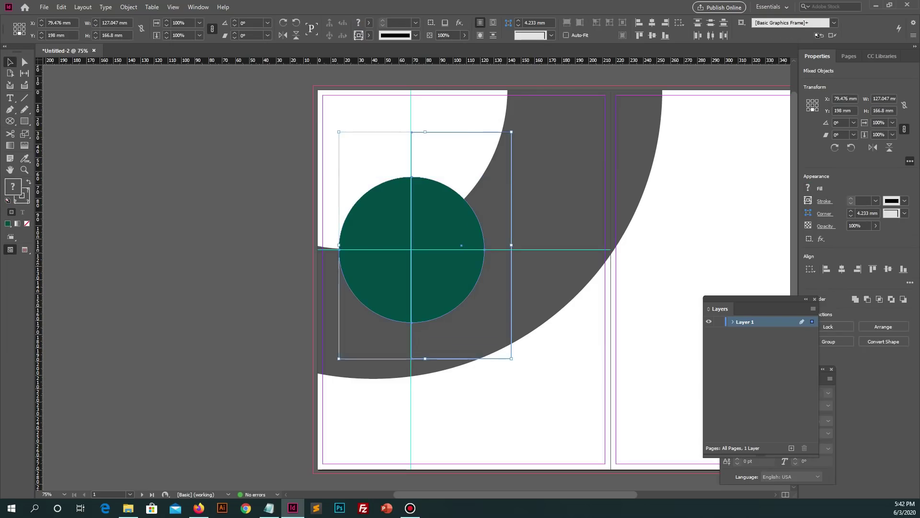
pyautogui.click(826, 331)
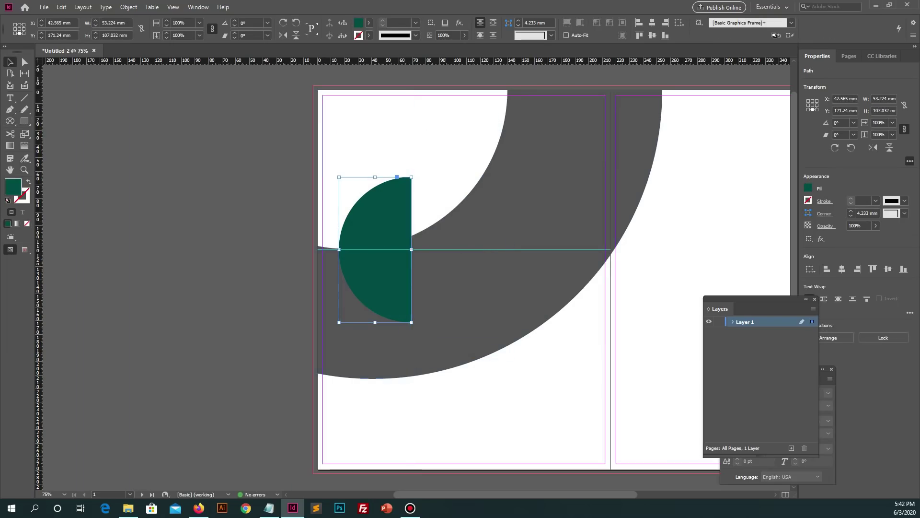
pyautogui.moveTo(375, 250); pyautogui.dragTo(479, 359)
pyautogui.press('Left')
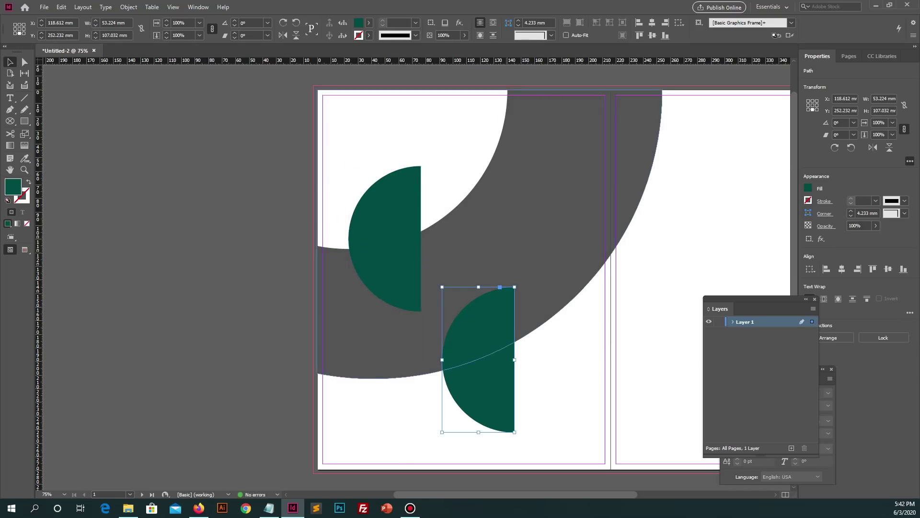
# Flip the copied half-circle horizontally, resize it and offset it beside the first.
pyautogui.click(283, 35)
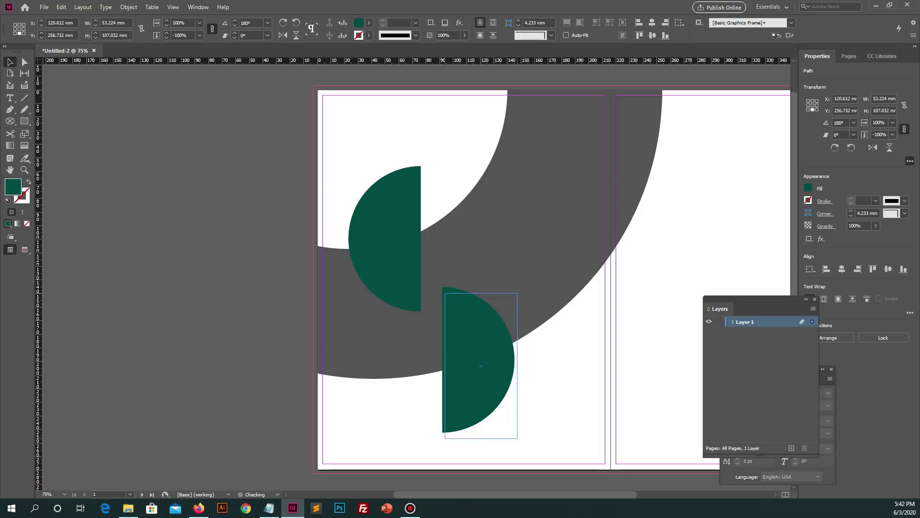
pyautogui.moveTo(517, 438); pyautogui.dragTo(502, 409)
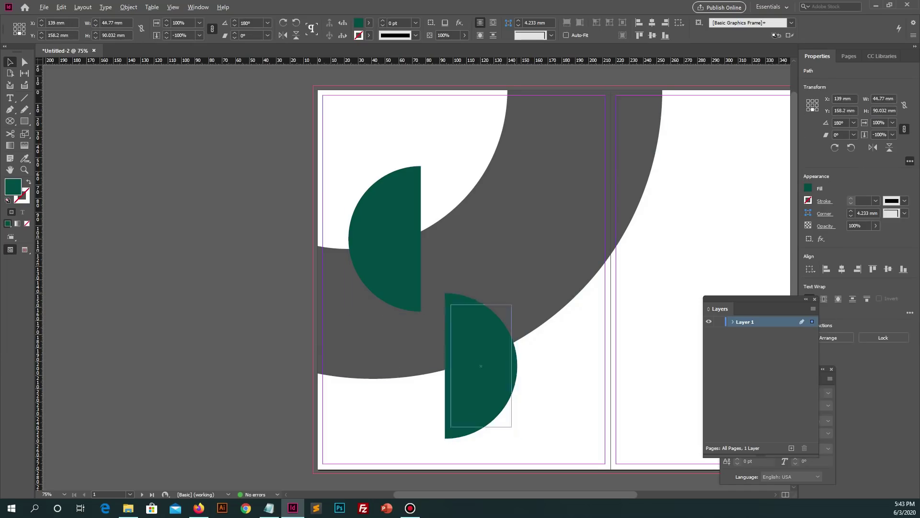
pyautogui.moveTo(480, 364); pyautogui.dragTo(443, 263)
pyautogui.moveTo(465, 218); pyautogui.dragTo(480, 194)
pyautogui.hotkey('shift', 'Down')
# Duplicate the green split-circle lower on the page and flip the copy horizontally.
pyautogui.hotkey('ctrl', 'a')
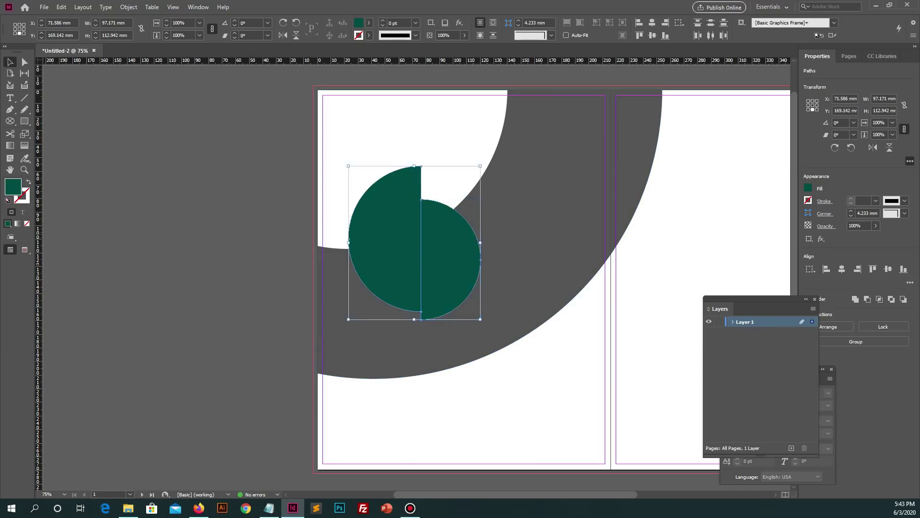
pyautogui.hotkey('shift', 'Left')
pyautogui.hotkey('shift', 'Left')
pyautogui.hotkey('shift', 'Up')
pyautogui.hotkey('shift', 'Up')
pyautogui.hotkey('shift', 'Up')
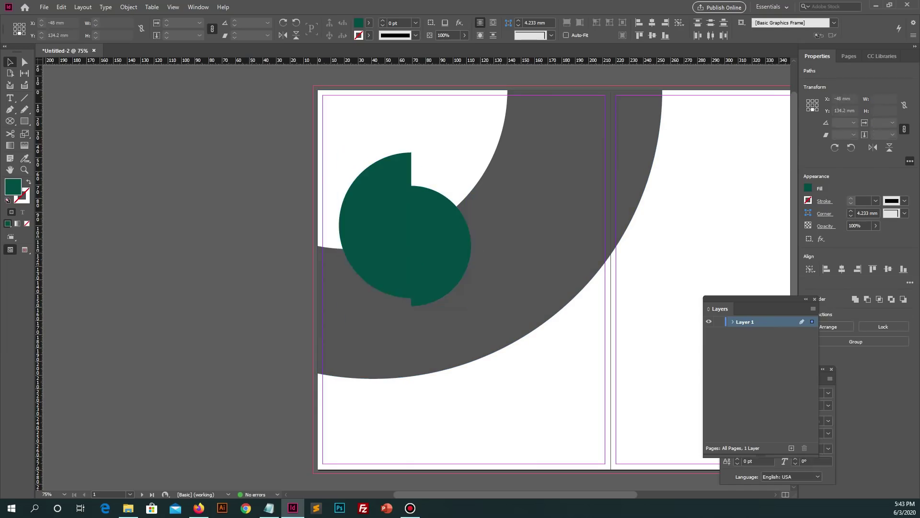
pyautogui.moveTo(405, 229); pyautogui.dragTo(469, 350)
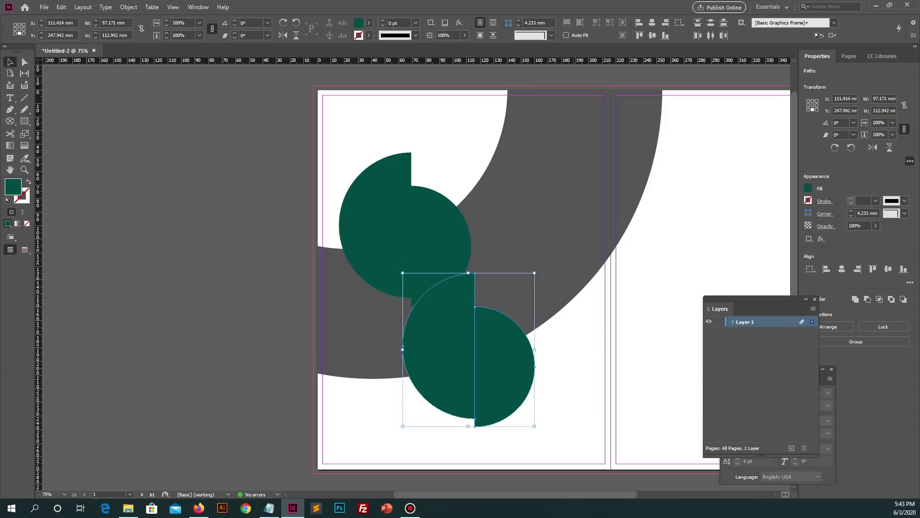
pyautogui.click(283, 35)
pyautogui.moveTo(470, 341); pyautogui.dragTo(424, 363)
pyautogui.click(283, 35)
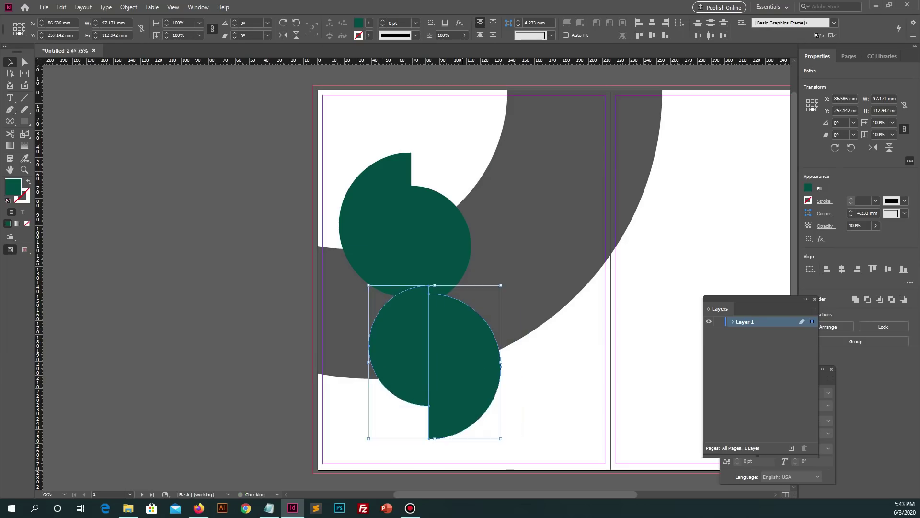
# Enlarge the white cut-out to thin the grey arc and nudge the upper green pieces down.
pyautogui.click(364, 125)
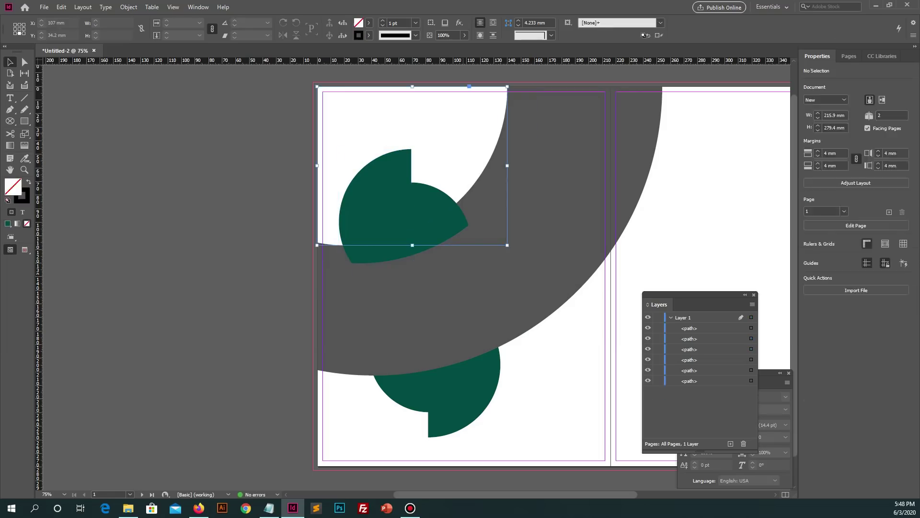
pyautogui.moveTo(507, 245); pyautogui.dragTo(547, 279)
pyautogui.click(379, 216)
pyautogui.keyDown('shift'); pyautogui.click(439, 216); pyautogui.keyUp('shift')
pyautogui.hotkey('shift', 'Down')
pyautogui.hotkey('shift', 'Down')
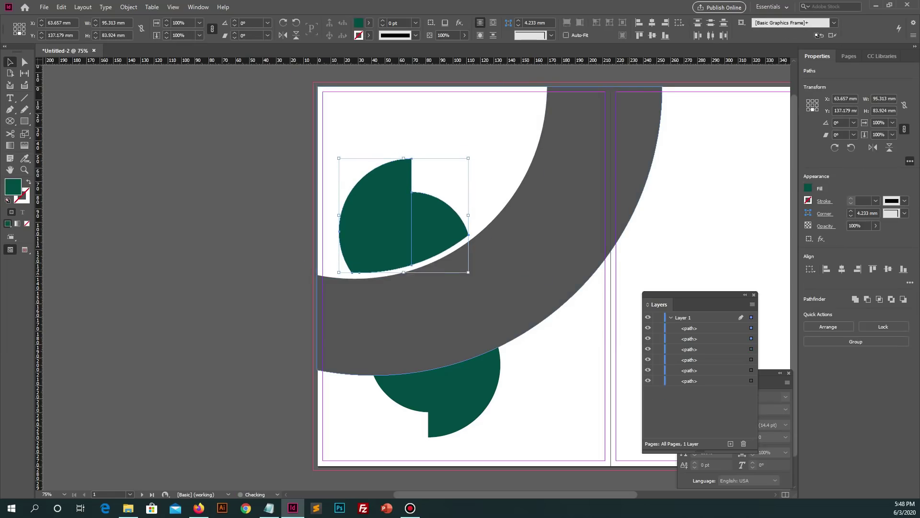
pyautogui.click(439, 235)
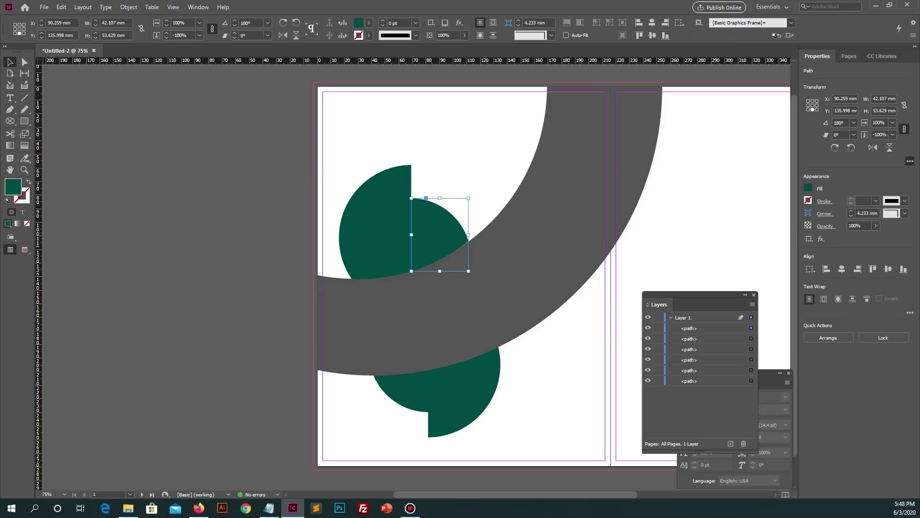
pyautogui.hotkey('ctrl', 'shift', 'a')
pyautogui.scroll(-1, 412, 277)
pyautogui.scroll(1, 412, 276)
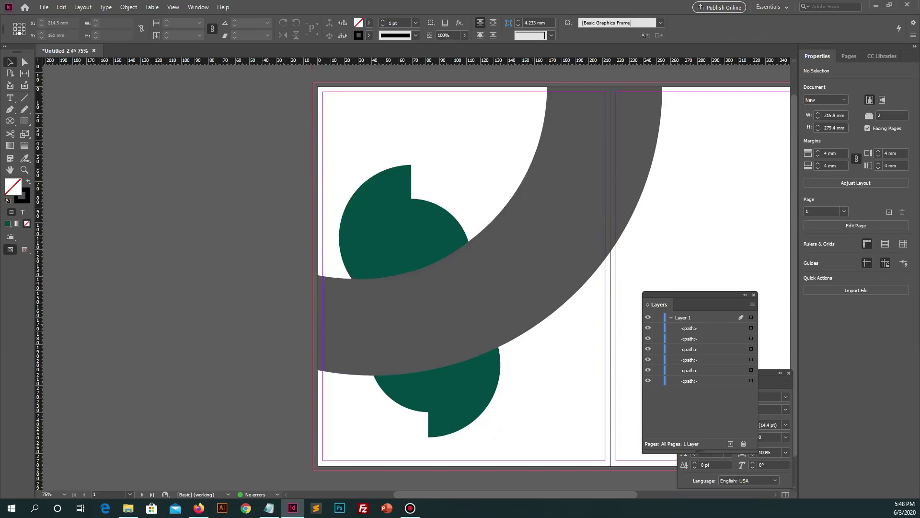
pyautogui.click(440, 234)
# Give the left green half-circle a teal fill.
pyautogui.click(374, 220)
pyautogui.doubleClick(13, 186)
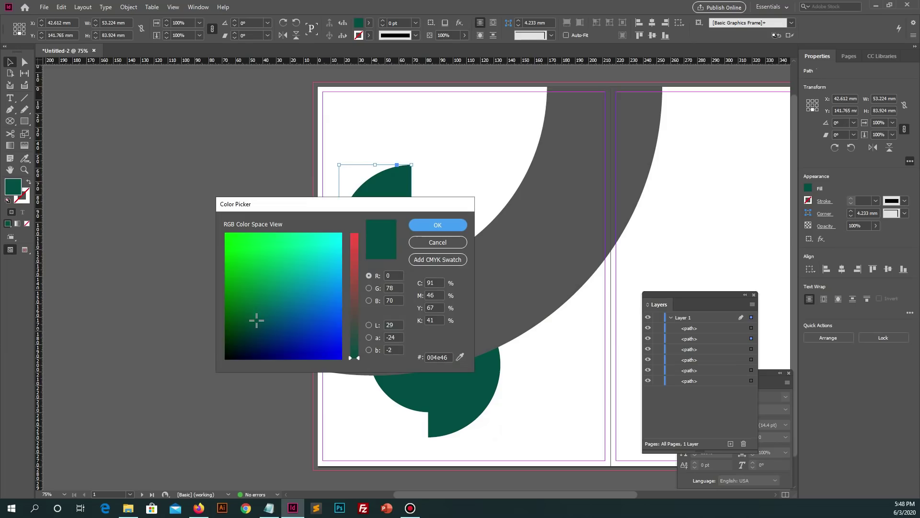
pyautogui.moveTo(257, 319); pyautogui.dragTo(288, 304)
pyautogui.click(428, 222)
# Fill the small dark-green piece with blue.
pyautogui.click(427, 222)
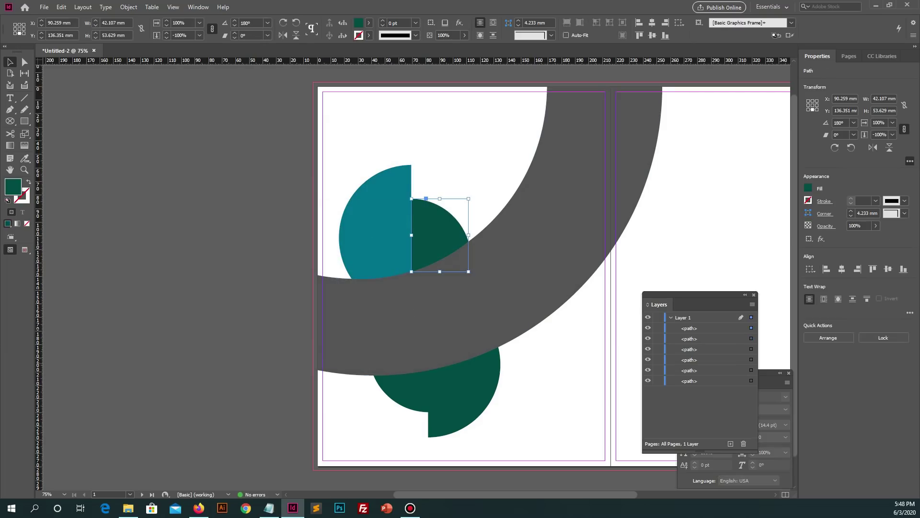
pyautogui.doubleClick(13, 186)
pyautogui.click(286, 304)
pyautogui.moveTo(268, 206); pyautogui.dragTo(265, 293)
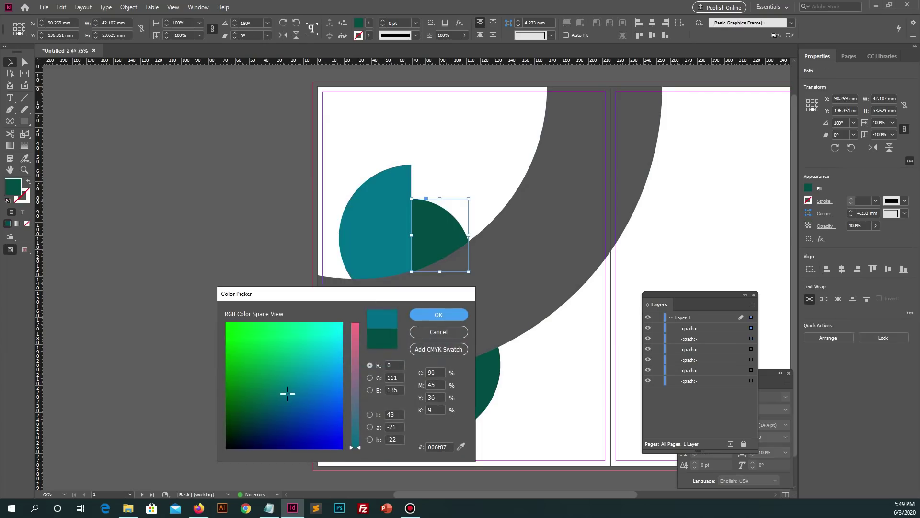
pyautogui.click(309, 389)
pyautogui.click(439, 315)
pyautogui.hotkey('ctrl', 'shift', 'a')
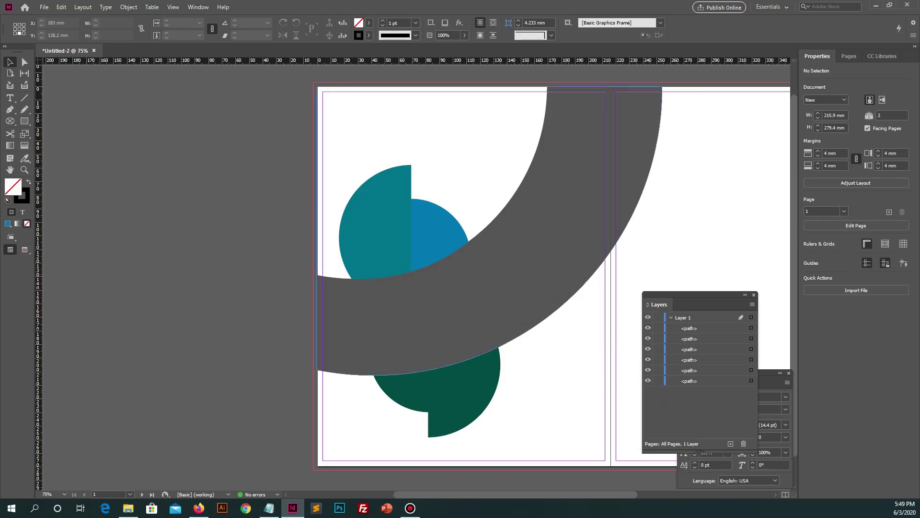
# Recolour the teal half-circle dark navy.
pyautogui.scroll(2, 480, 278)
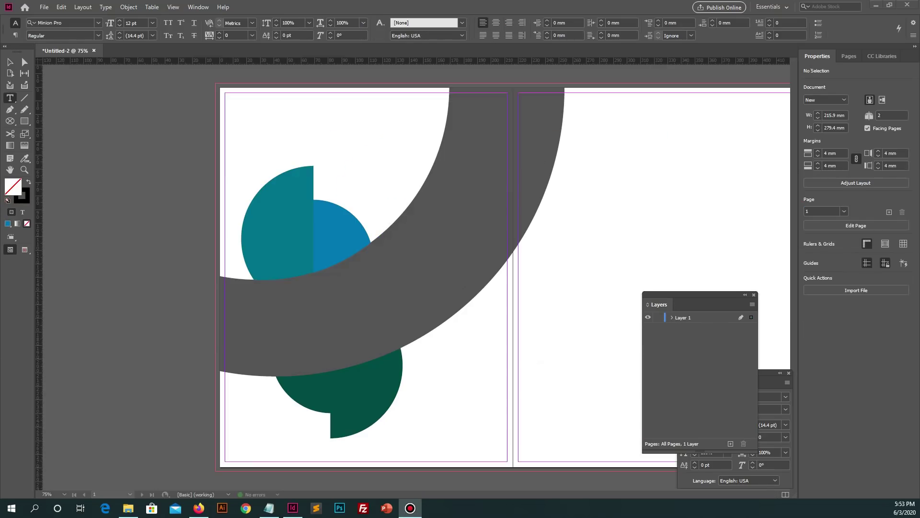
pyautogui.press('v')
pyautogui.click(277, 225)
pyautogui.doubleClick(13, 186)
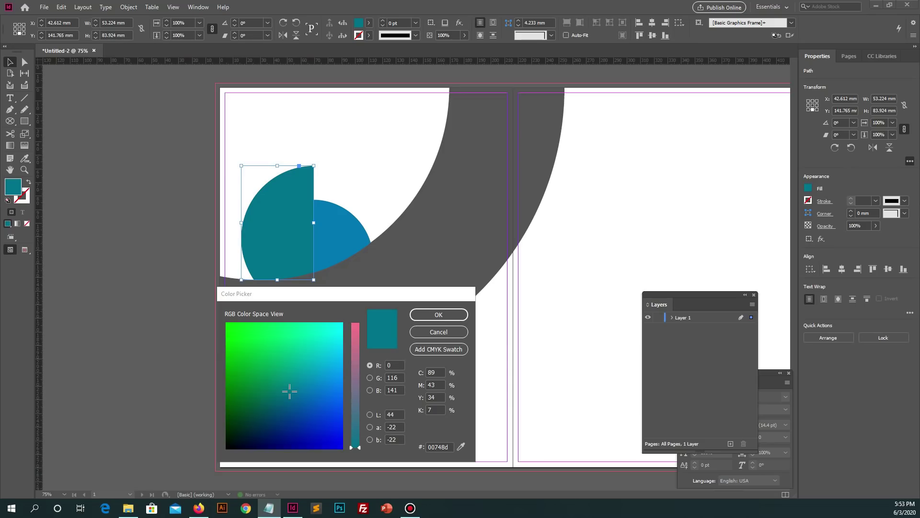
pyautogui.click(257, 421)
pyautogui.click(439, 315)
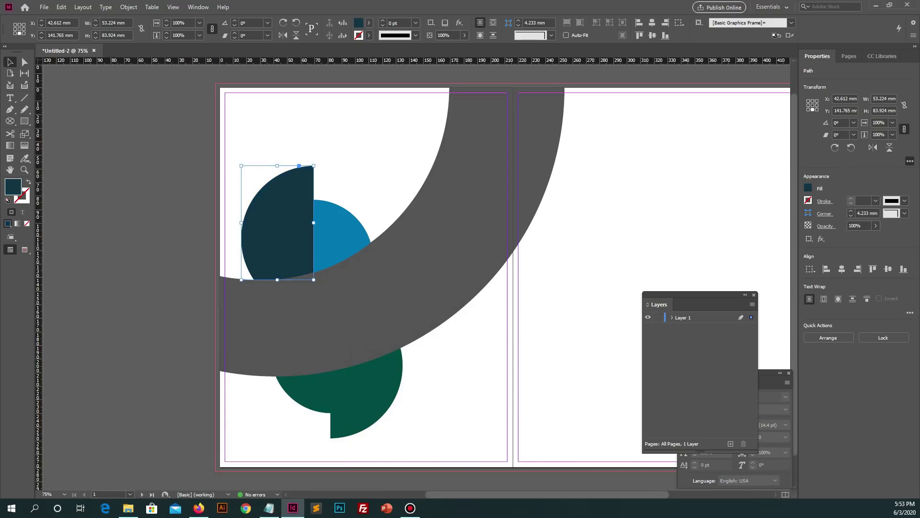
pyautogui.hotkey('alt', 'Tab')
pyautogui.hotkey('alt', 'Tab')
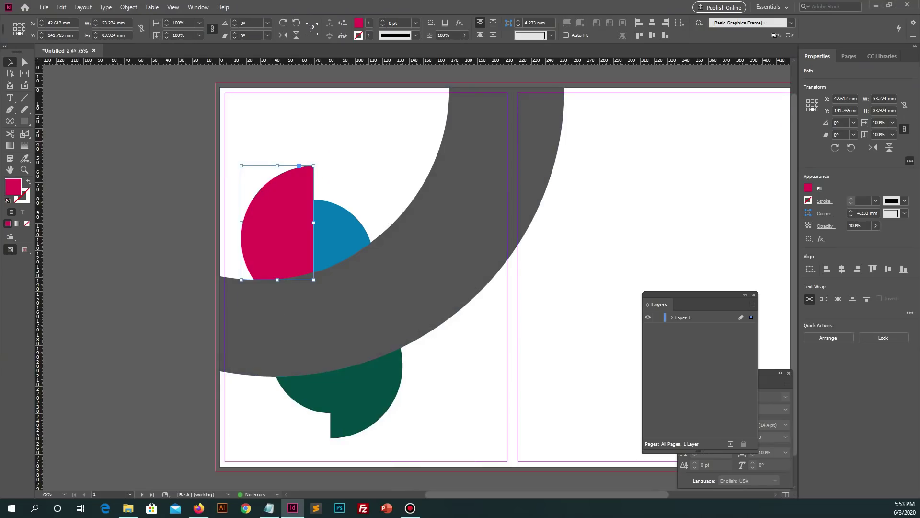
# Recolour the blue quarter piece darker magenta, hex a70457.
pyautogui.click(342, 230)
pyautogui.doubleClick(13, 186)
pyautogui.click(440, 447)
pyautogui.write('e20457')
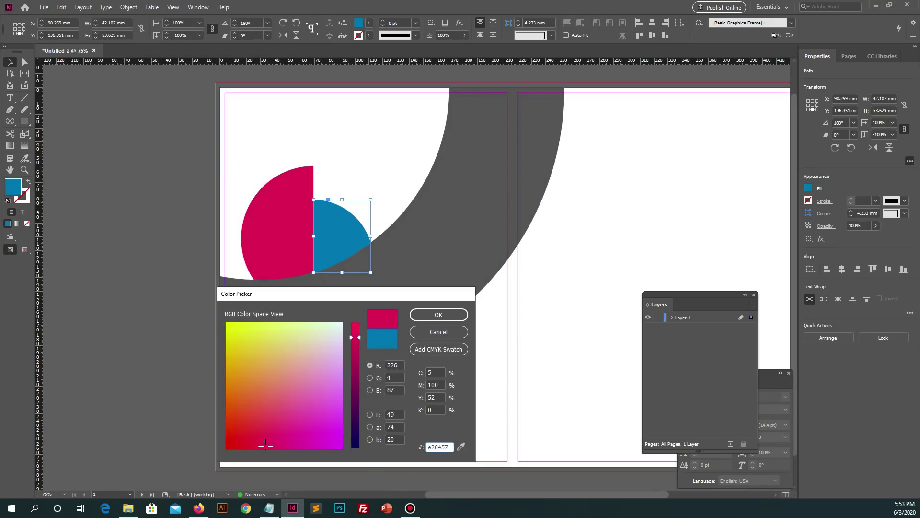
pyautogui.press('Delete')
pyautogui.press('Delete')
pyautogui.write('a7')
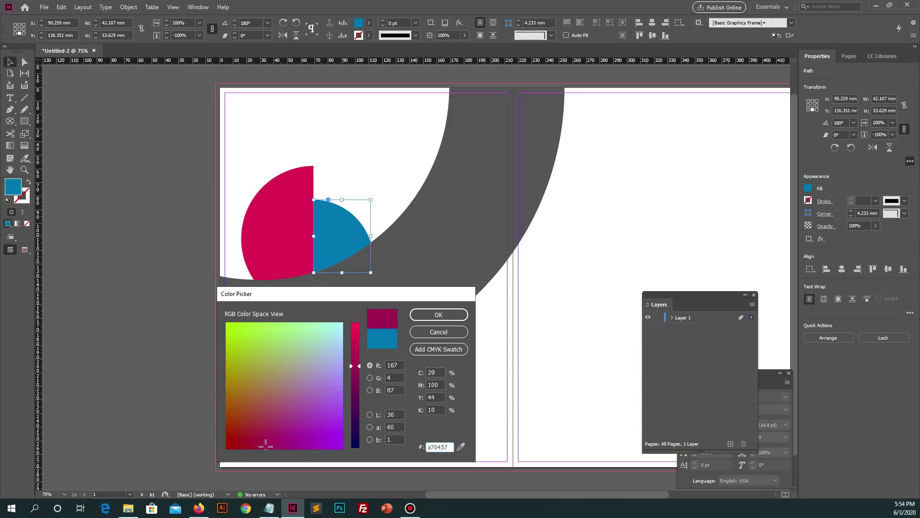
pyautogui.press('Return')
# Check the pink half-circle, then fill a dark green half-circle crimson pink e21959.
pyautogui.click(277, 223)
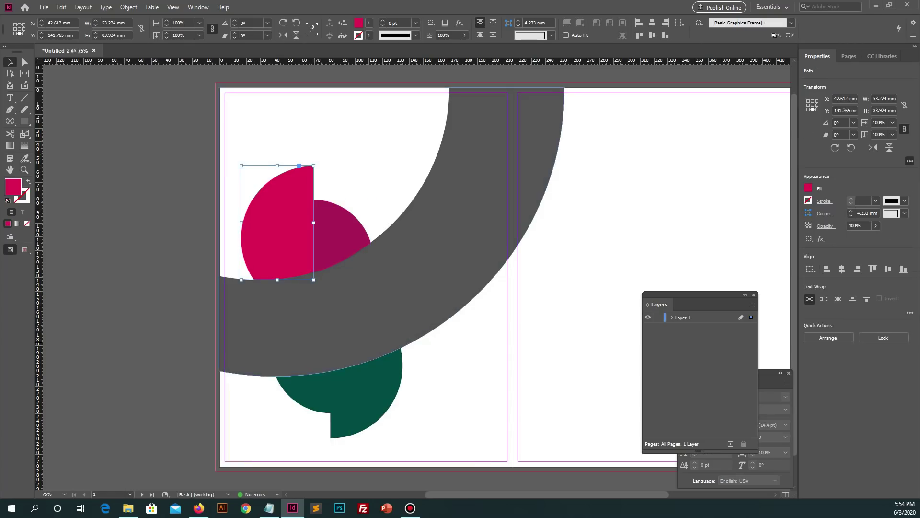
pyautogui.doubleClick(13, 186)
pyautogui.press('Return')
pyautogui.click(369, 403)
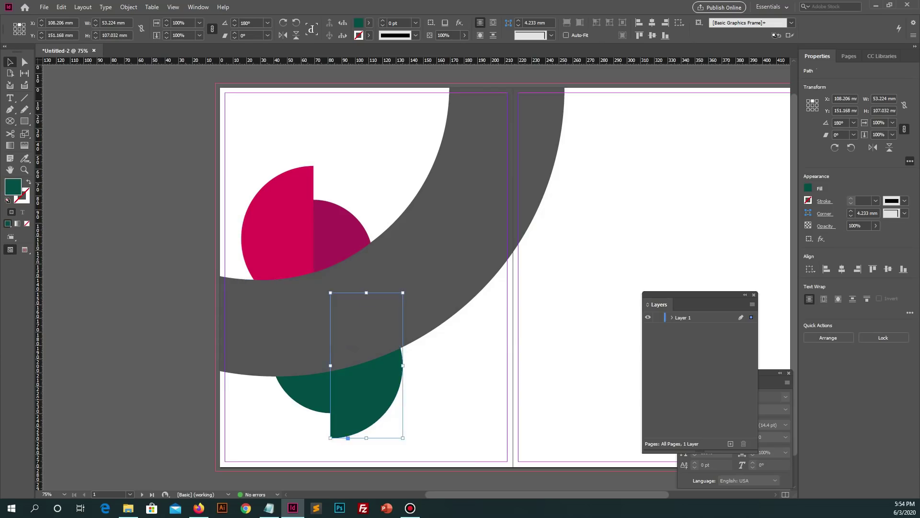
pyautogui.doubleClick(13, 186)
pyautogui.doubleClick(438, 447)
pyautogui.write('e21959')
pyautogui.press('Return')
# Check the darker magenta piece and fill the remaining green half-circle e21959.
pyautogui.click(342, 235)
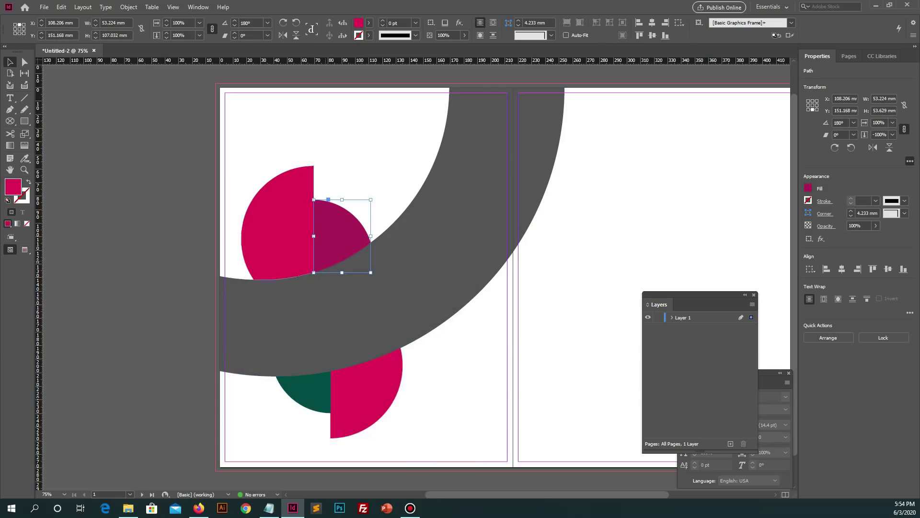
pyautogui.doubleClick(13, 186)
pyautogui.press('Return')
pyautogui.click(297, 391)
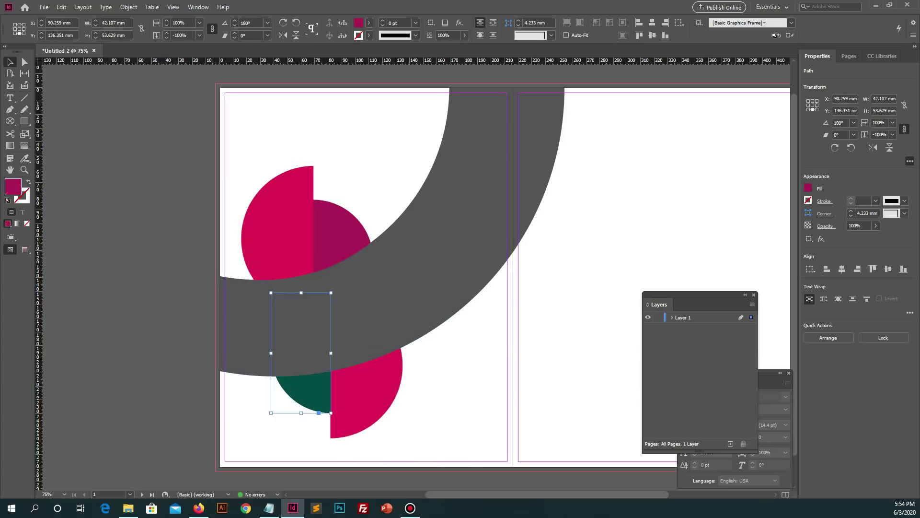
pyautogui.doubleClick(13, 186)
pyautogui.doubleClick(438, 447)
pyautogui.write('e21959')
pyautogui.press('Return')
pyautogui.hotkey('ctrl', 'shift', 'a')
# Inspect the white frame at the top-left of the page.
pyautogui.scroll(1, 452, 434)
pyautogui.scroll(-1, 452, 434)
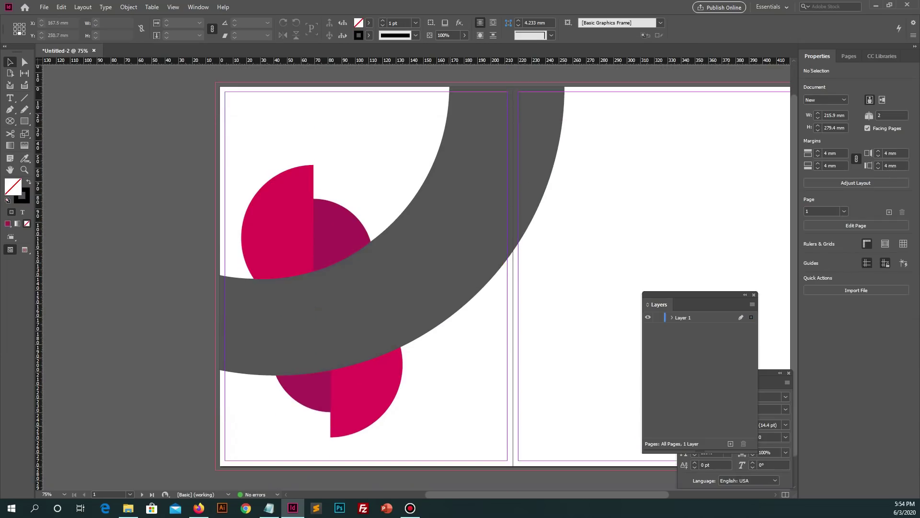
pyautogui.click(312, 134)
pyautogui.scroll(-1, 413, 278)
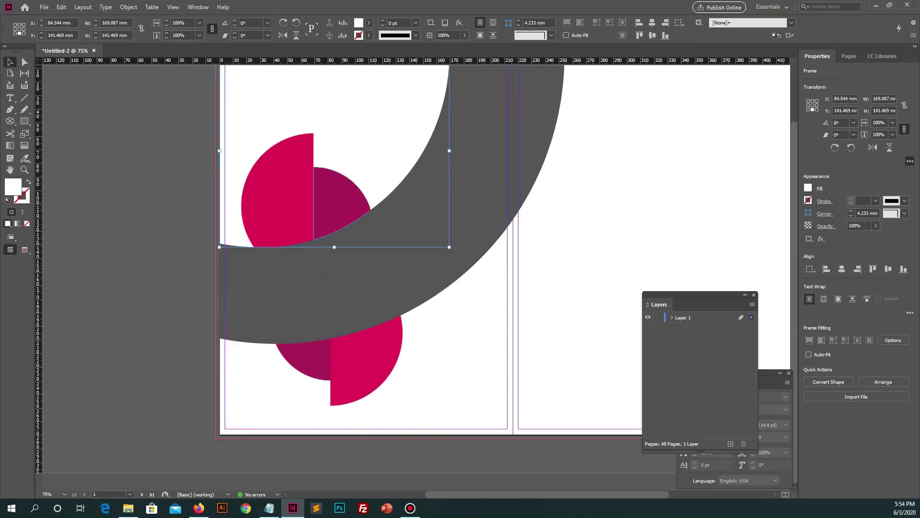
pyautogui.scroll(2, 413, 278)
pyautogui.hotkey('ctrl', 'shift', 'a')
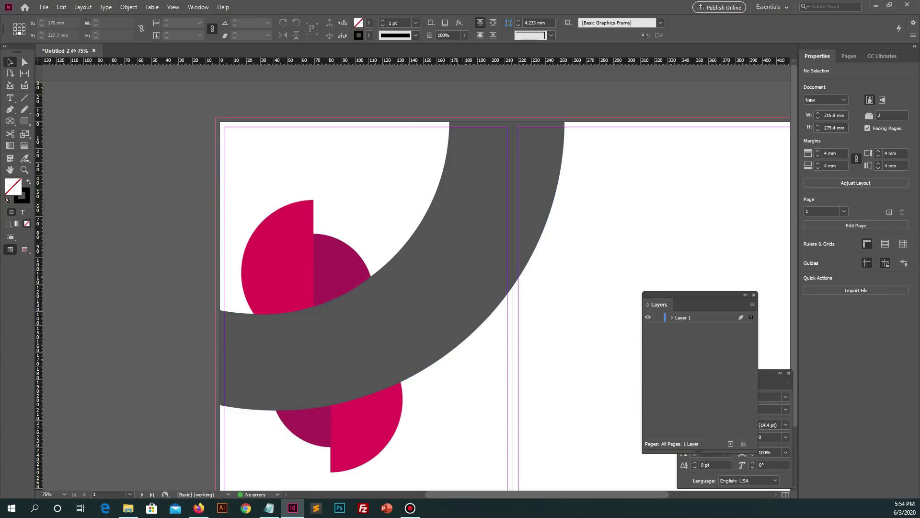
# Add a page-sized, strokeless #1a3845 rectangle placed behind all other shapes.
pyautogui.click(672, 317)
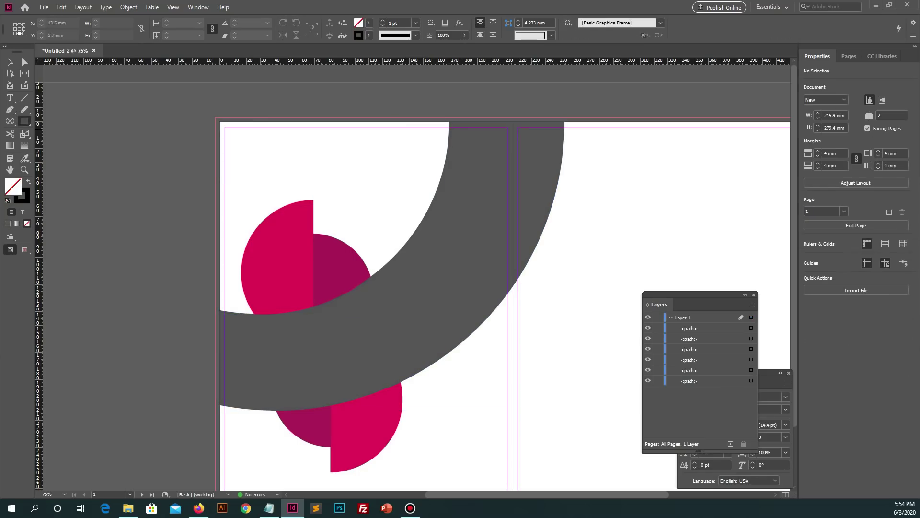
pyautogui.moveTo(220, 121); pyautogui.dragTo(513, 465)
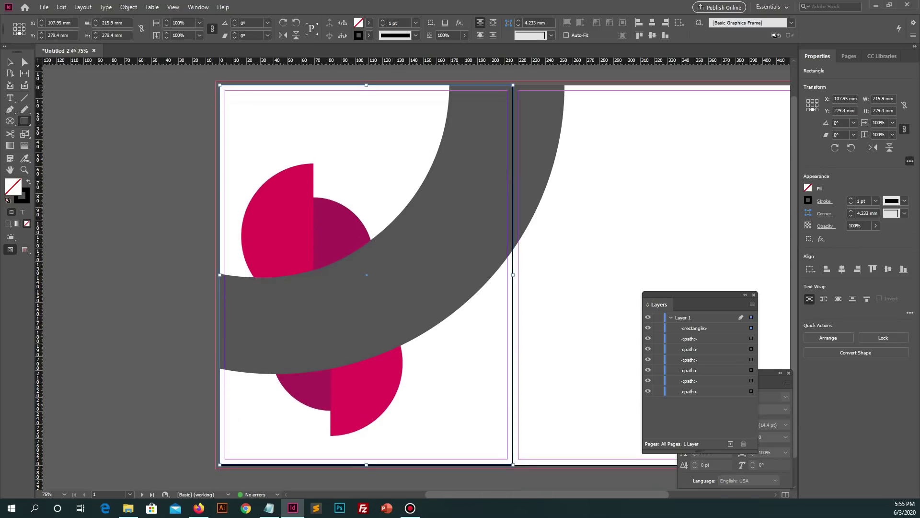
pyautogui.click(369, 35)
pyautogui.click(285, 65)
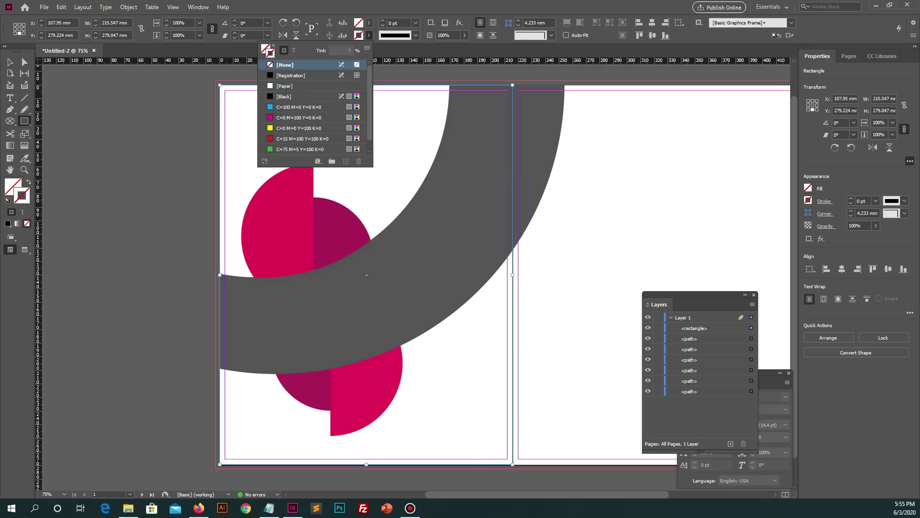
pyautogui.hotkey('alt', 'Tab')
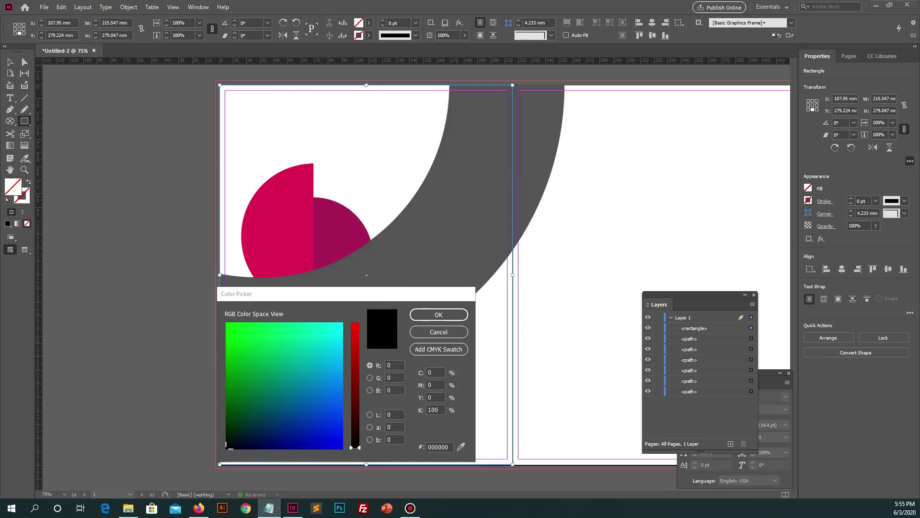
pyautogui.hotkey('alt', 'Tab')
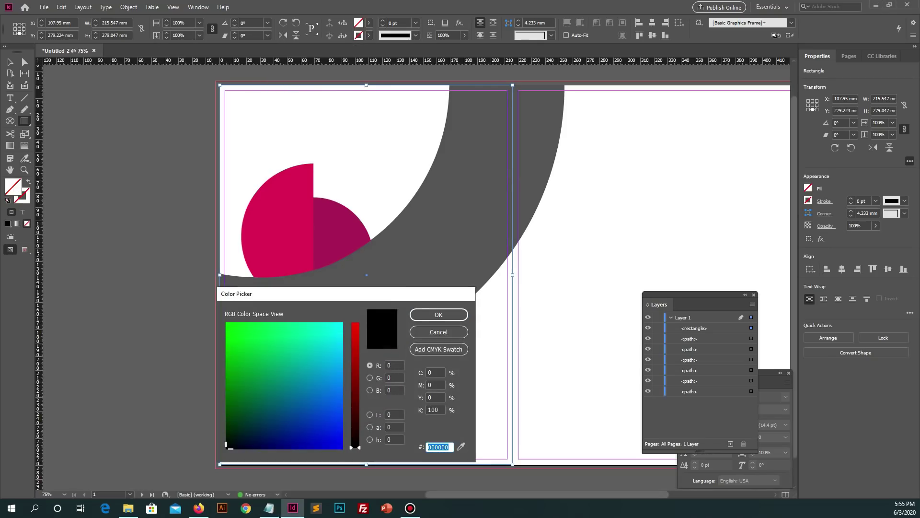
pyautogui.write('1a3845')
pyautogui.press('Return')
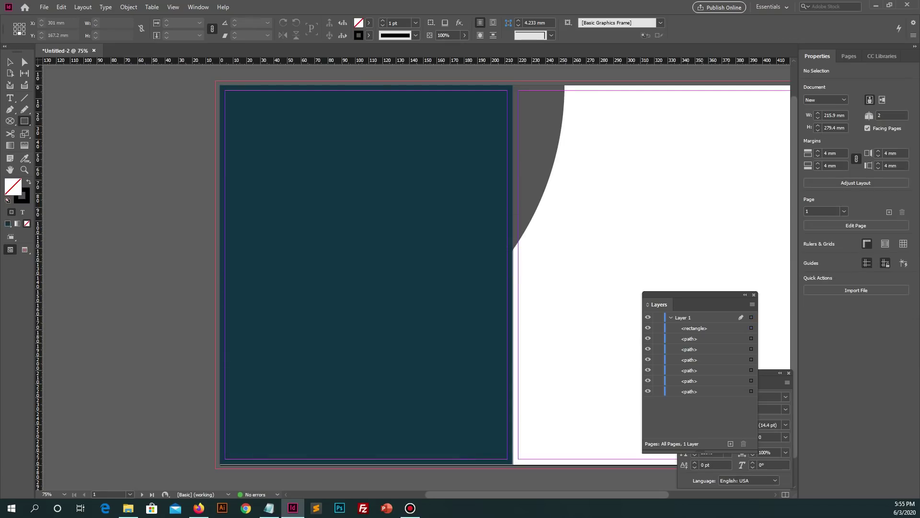
pyautogui.click(695, 328)
pyautogui.moveTo(696, 328); pyautogui.dragTo(695, 396)
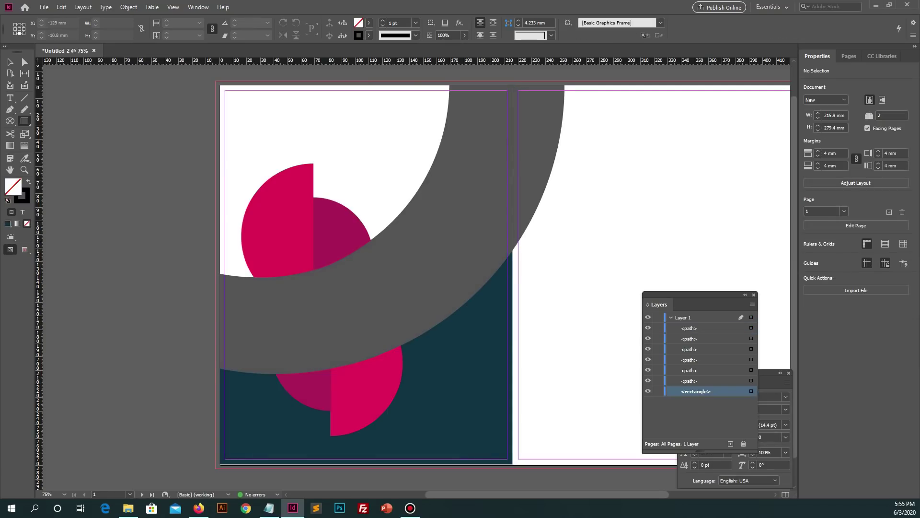
# Fill the white top-left frame with dark teal #163642.
pyautogui.click(336, 134)
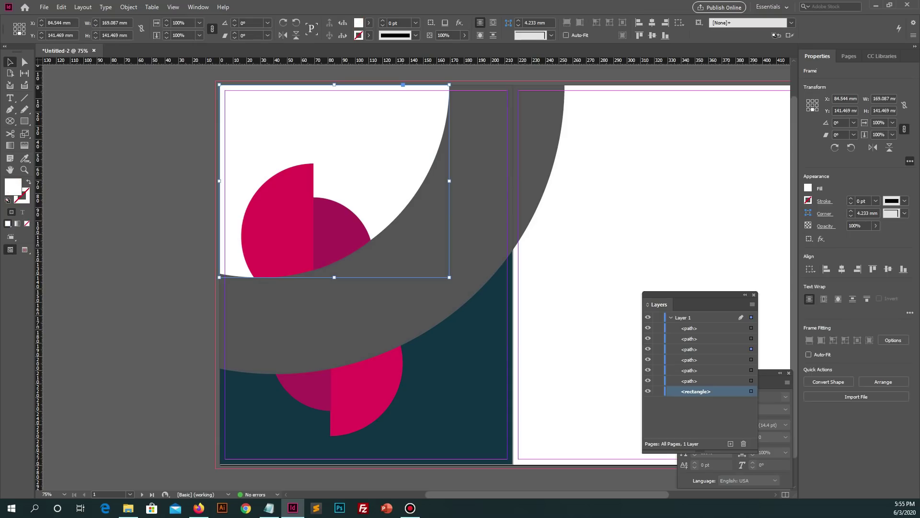
pyautogui.doubleClick(13, 186)
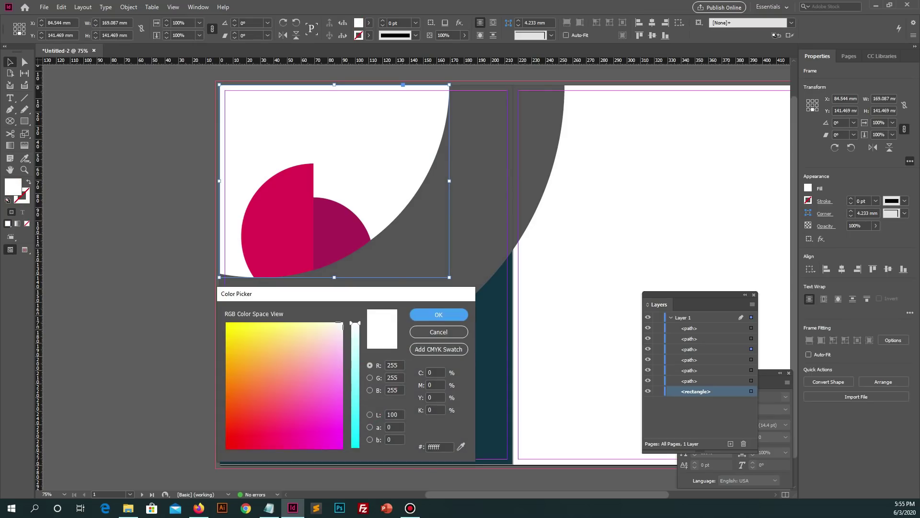
pyautogui.doubleClick(439, 447)
pyautogui.write('163642')
pyautogui.press('Return')
pyautogui.hotkey('ctrl', 'shift', 'a')
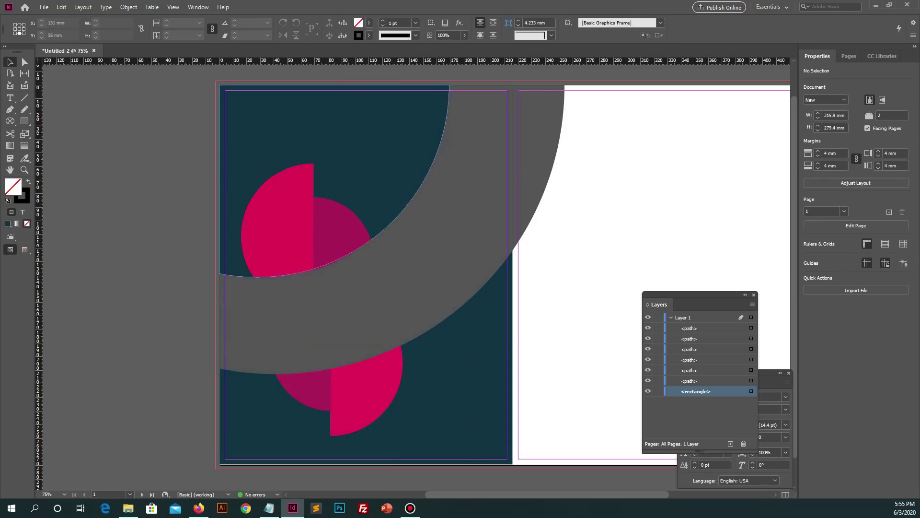
# Shrink the upper pink and darker magenta half-circles slightly.
pyautogui.click(342, 228)
pyautogui.click(277, 221)
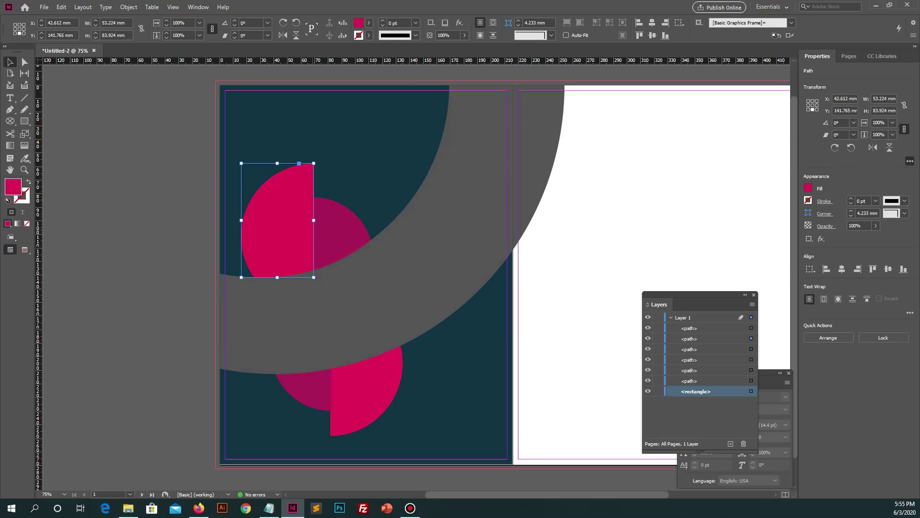
pyautogui.click(341, 225)
pyautogui.keyDown('shift'); pyautogui.click(279, 220); pyautogui.keyUp('shift')
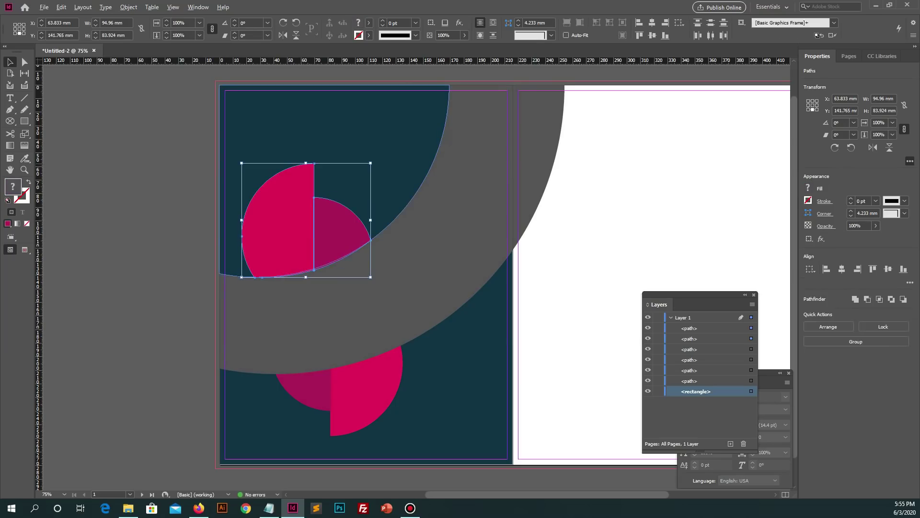
pyautogui.hotkey('ctrl', 'alt', ',')
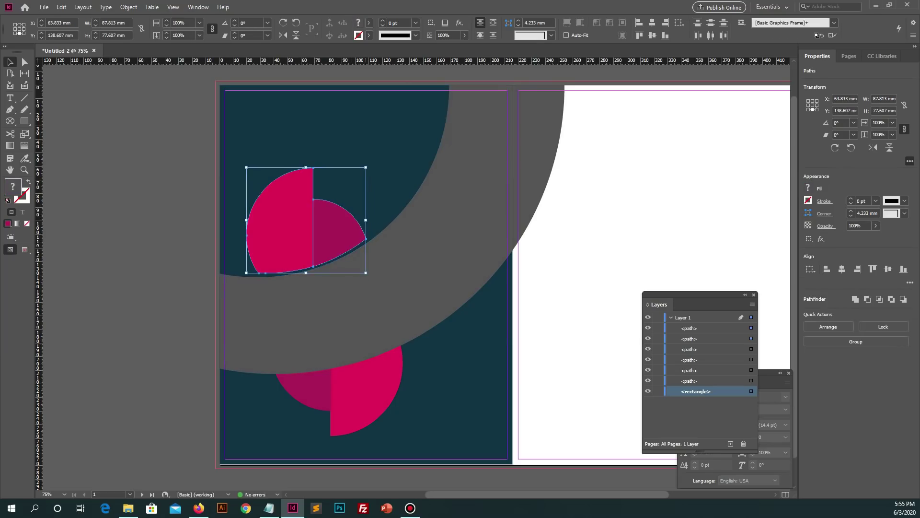
pyautogui.hotkey('ctrl', 'shift', 'a')
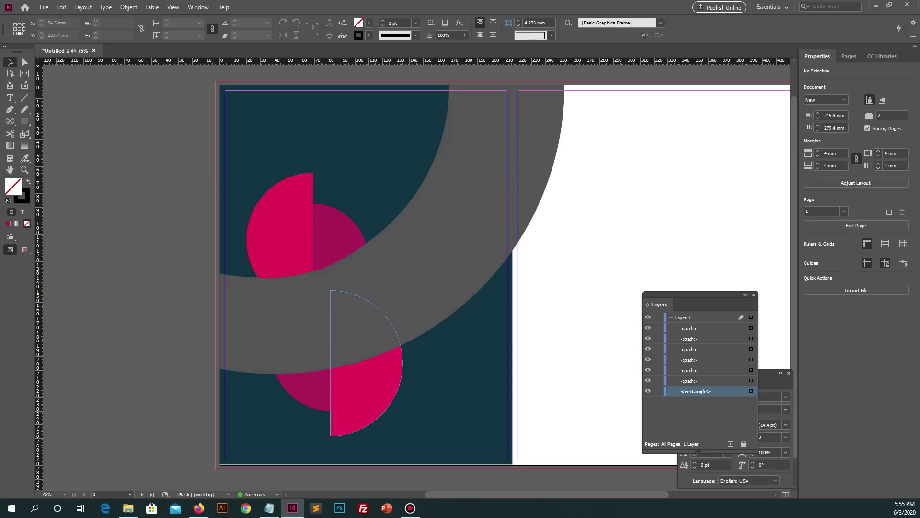
# Move the lower half-circle pair up and to the right.
pyautogui.click(364, 397)
pyautogui.keyDown('shift'); pyautogui.click(302, 388); pyautogui.keyUp('shift')
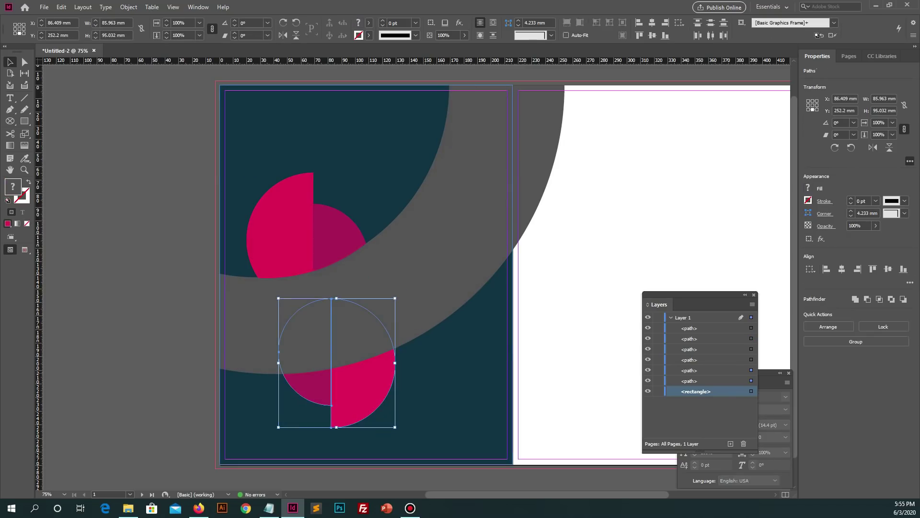
pyautogui.moveTo(303, 388); pyautogui.dragTo(323, 379)
pyautogui.hotkey('ctrl', 'shift', 'a')
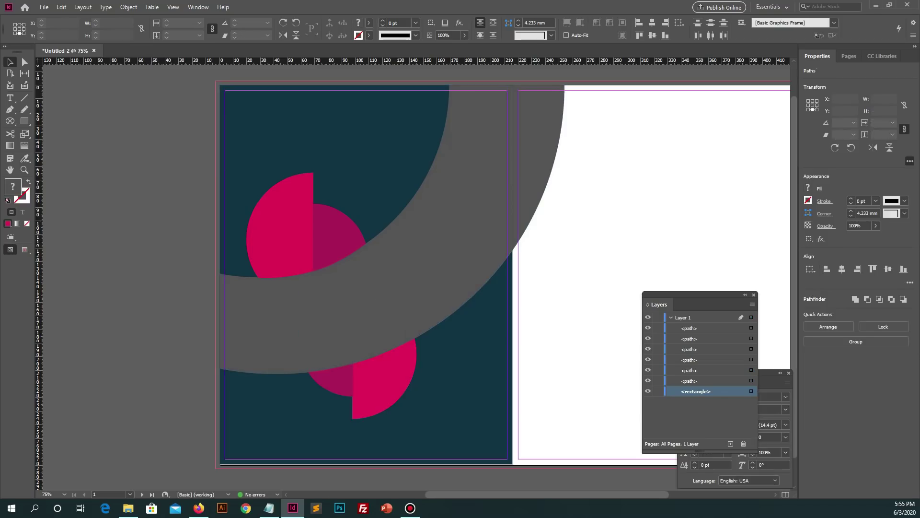
# Reselect the upper half-circle pair, then draw a text frame at the page's top left.
pyautogui.click(338, 235)
pyautogui.keyDown('shift'); pyautogui.click(280, 221); pyautogui.keyUp('shift')
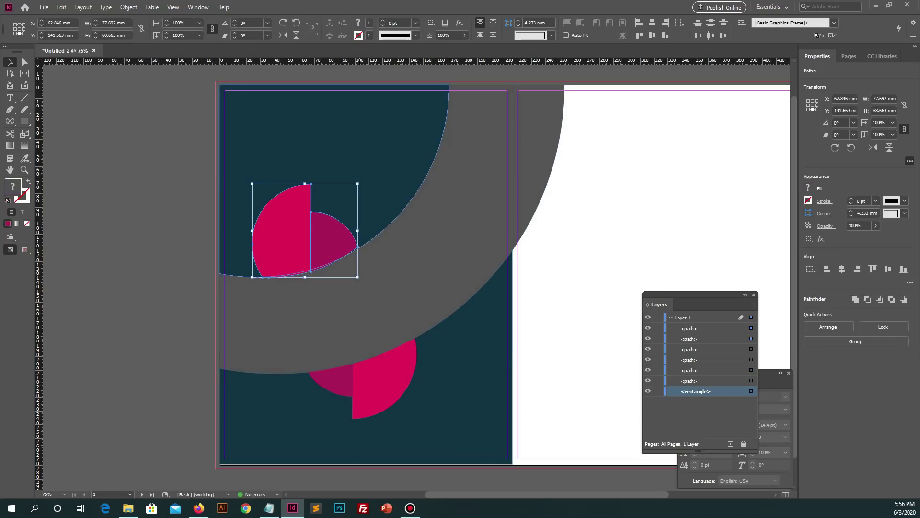
pyautogui.hotkey('ctrl', 'shift', 'a')
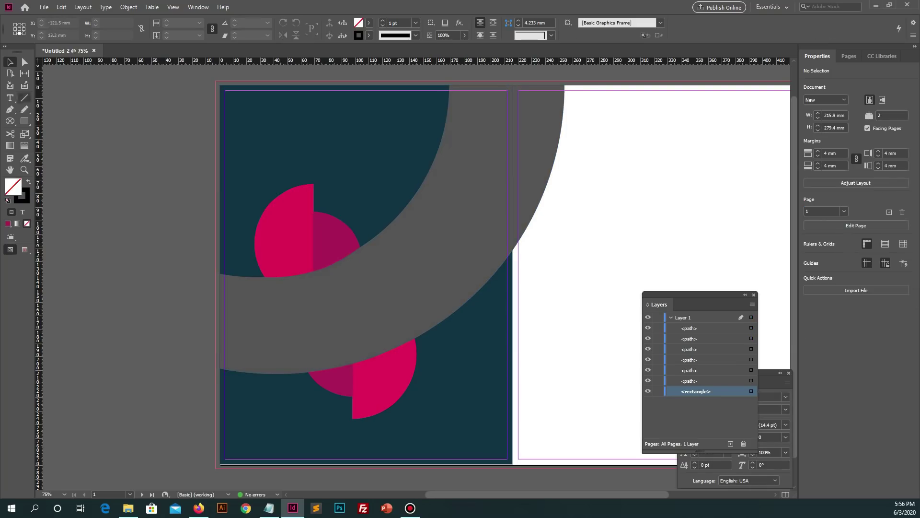
pyautogui.press('t')
pyautogui.moveTo(250, 114); pyautogui.dragTo(378, 153)
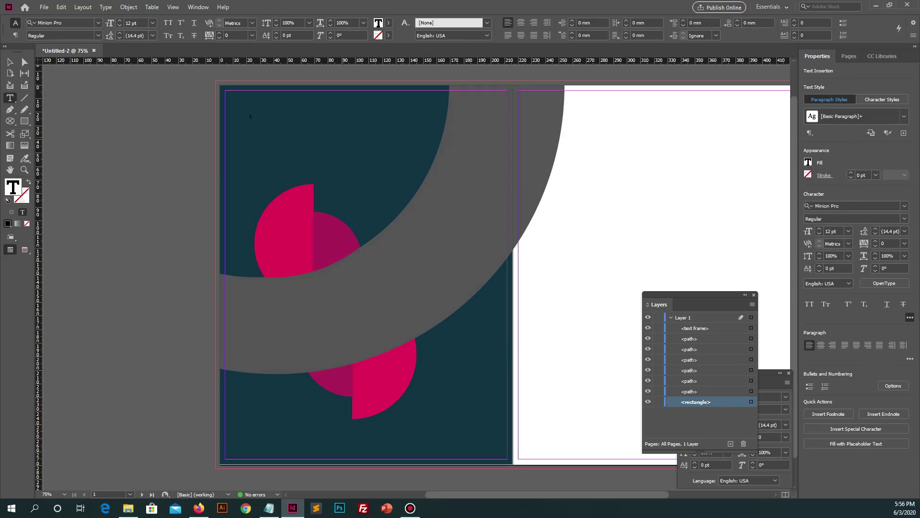
# Make the Logo text white (#ffffff) at 60 pt.
pyautogui.hotkey('ctrl', 'a')
pyautogui.doubleClick(13, 187)
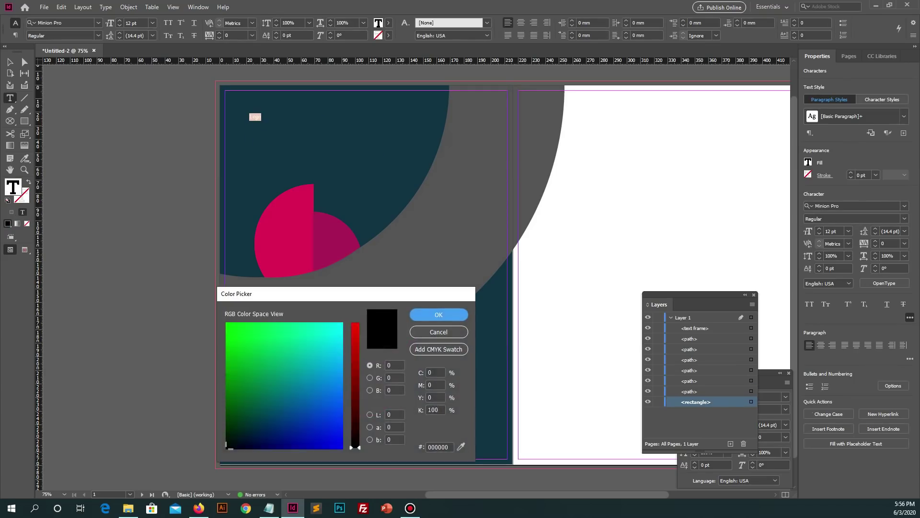
pyautogui.write('ffffff')
pyautogui.press('Return')
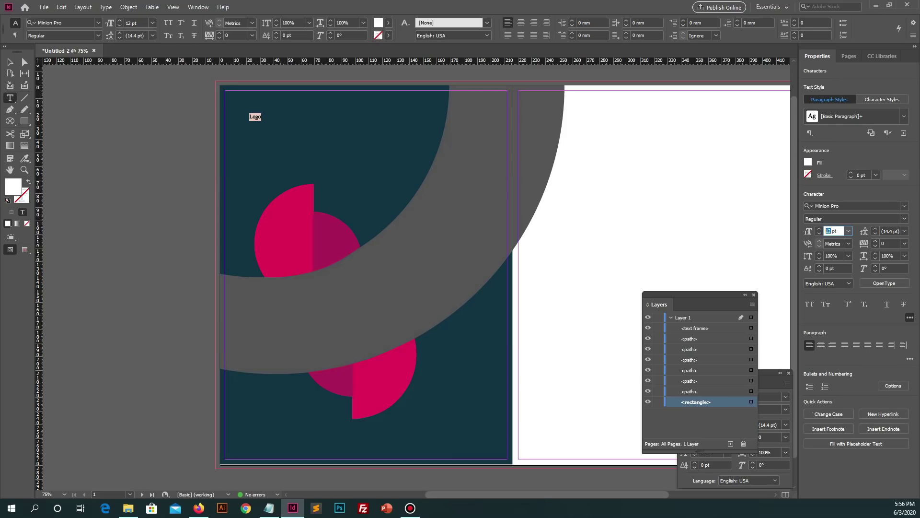
pyautogui.write('60')
pyautogui.press('Return')
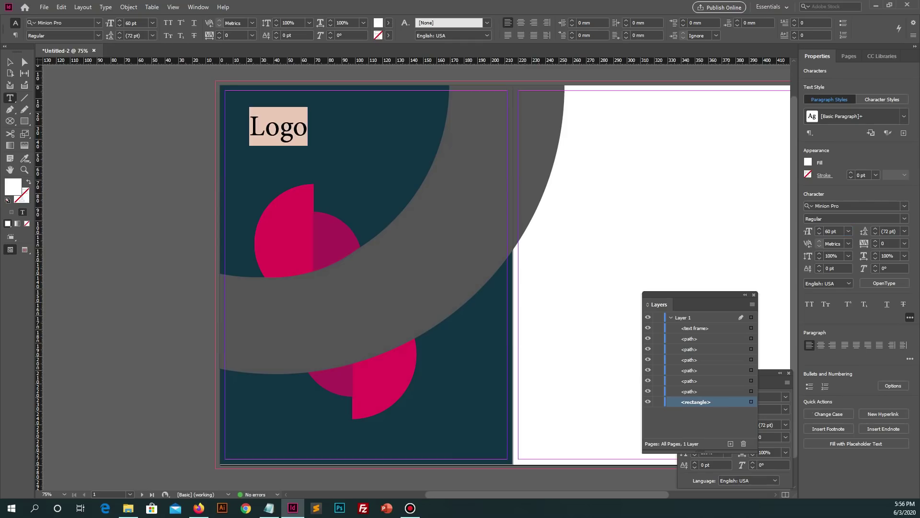
# Browse the font list and set Logo in Octapost NBP.
pyautogui.click(904, 206)
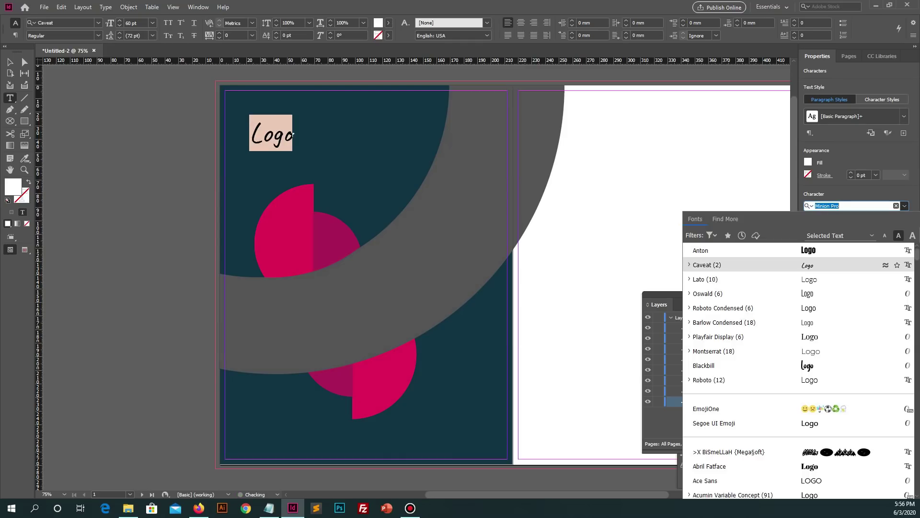
pyautogui.press('Down')
pyautogui.press('Down')
pyautogui.press('Down')
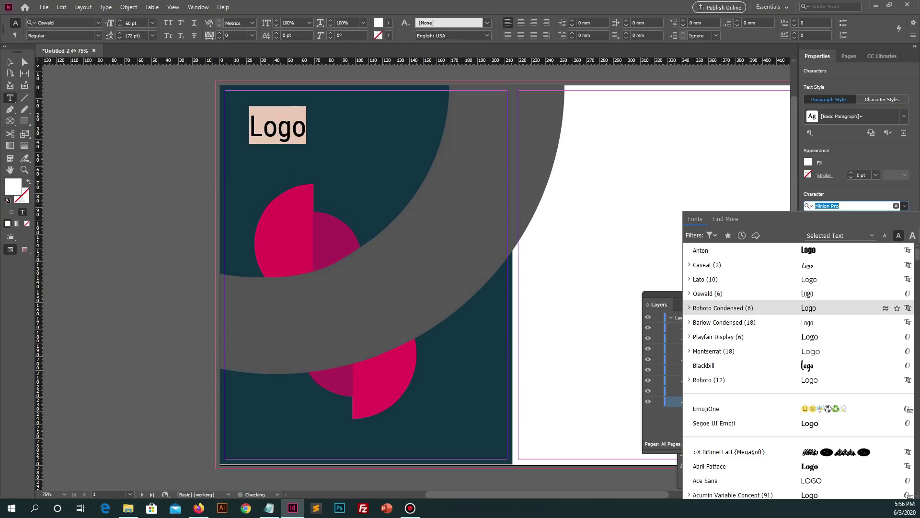
pyautogui.press('Down')
pyautogui.press('Down')
pyautogui.press('Down')
pyautogui.press('Down')
pyautogui.press('Down')
pyautogui.press('Down')
pyautogui.press('Down')
pyautogui.press('Down')
pyautogui.press('Down')
pyautogui.press('Down')
pyautogui.press('Down')
pyautogui.press('Down')
pyautogui.press('Down')
pyautogui.press('Down')
pyautogui.press('Down')
pyautogui.press('Down')
pyautogui.press('Down')
pyautogui.press('Down')
pyautogui.press('Down')
pyautogui.press('Down')
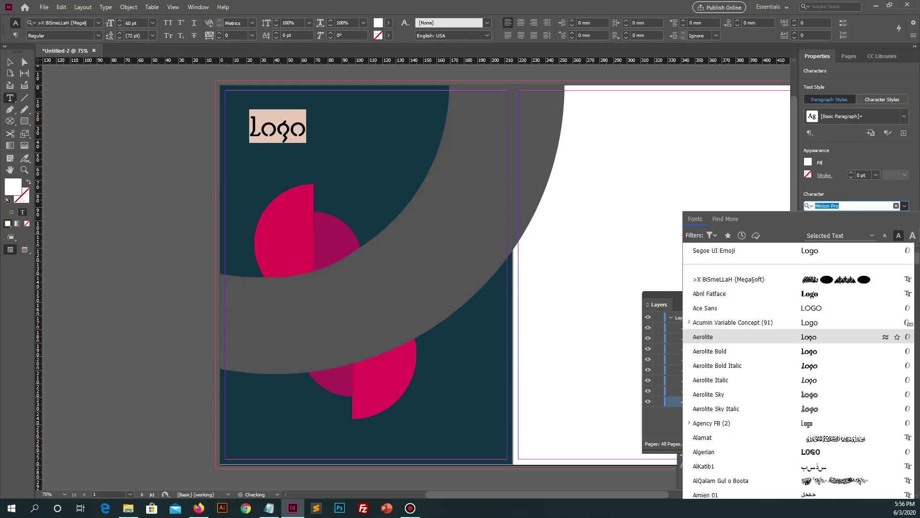
pyautogui.press('Down')
pyautogui.press('Down')
pyautogui.press('Down')
pyautogui.press('Down')
pyautogui.press('Down')
pyautogui.press('Down')
pyautogui.press('Down')
pyautogui.press('Down')
pyautogui.press('Down')
pyautogui.press('Down')
pyautogui.press('Down')
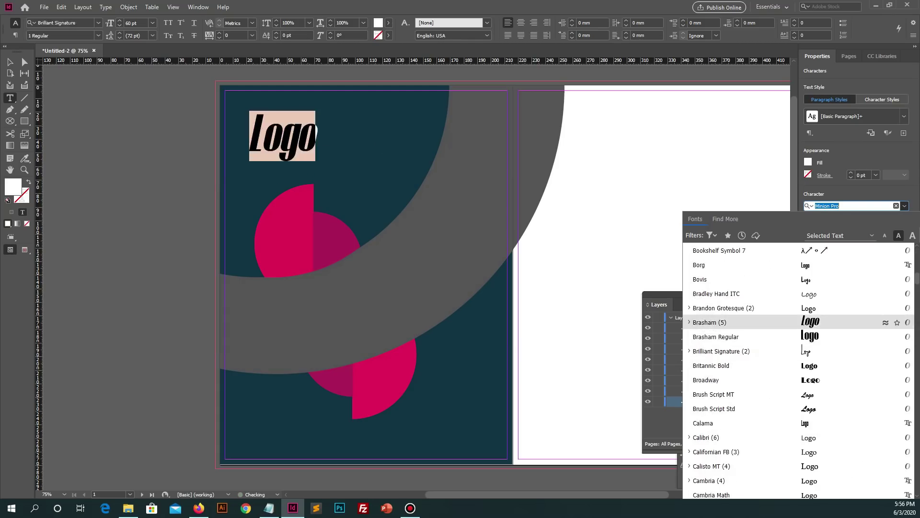
pyautogui.press('Down')
pyautogui.press('Down')
pyautogui.press('Down')
pyautogui.press('Down')
pyautogui.press('Down')
pyautogui.press('Down')
pyautogui.press('Down')
pyautogui.press('Down')
pyautogui.press('Down')
pyautogui.press('Down')
pyautogui.press('Down')
pyautogui.press('Down')
pyautogui.press('Down')
pyautogui.press('Down')
pyautogui.press('Down')
pyautogui.press('Down')
pyautogui.press('Down')
pyautogui.press('Down')
pyautogui.press('Down')
pyautogui.press('Down')
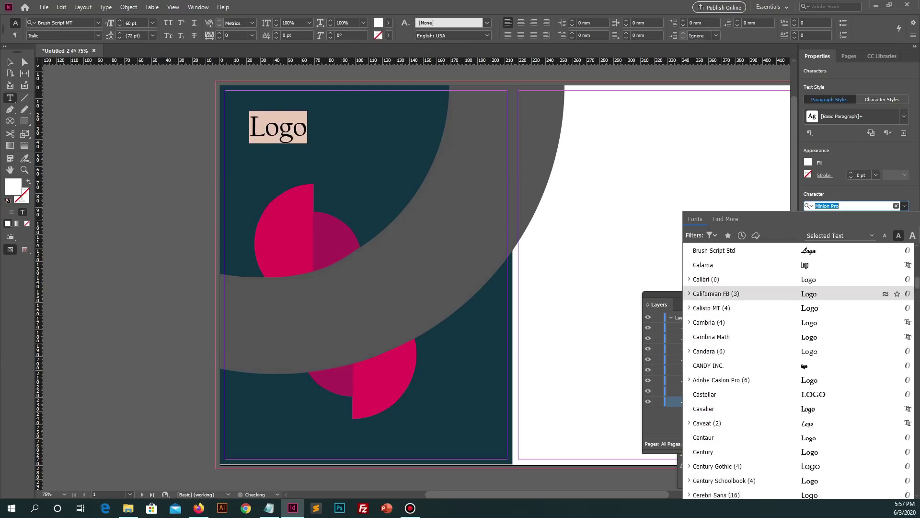
pyautogui.press('Down')
pyautogui.press('Down')
pyautogui.press('Down')
pyautogui.press('Down')
pyautogui.press('Down')
pyautogui.press('Down')
pyautogui.press('Down')
pyautogui.press('Down')
pyautogui.press('Down')
pyautogui.press('Down')
pyautogui.press('Down')
pyautogui.press('Down')
pyautogui.press('Down')
pyautogui.press('Down')
pyautogui.press('Down')
pyautogui.press('Down')
pyautogui.press('Down')
pyautogui.press('Down')
pyautogui.press('Down')
pyautogui.press('Down')
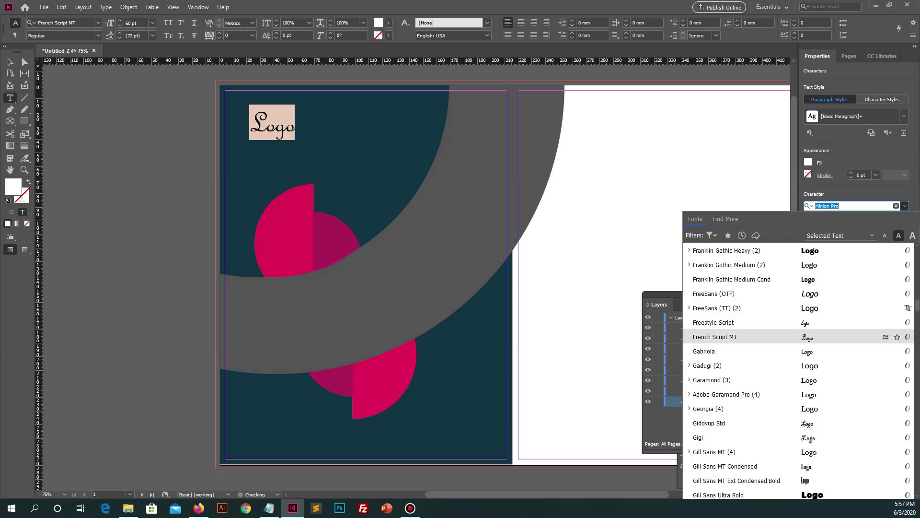
pyautogui.press('Down')
pyautogui.press('Down')
pyautogui.press('Down')
pyautogui.press('Down')
pyautogui.press('Down')
pyautogui.press('Down')
pyautogui.press('Down')
pyautogui.press('Down')
pyautogui.press('Down')
pyautogui.press('Down')
pyautogui.press('Down')
pyautogui.press('Down')
pyautogui.press('Down')
pyautogui.press('Down')
pyautogui.press('Down')
pyautogui.press('Down')
pyautogui.press('Down')
pyautogui.press('Down')
pyautogui.press('Down')
pyautogui.press('Down')
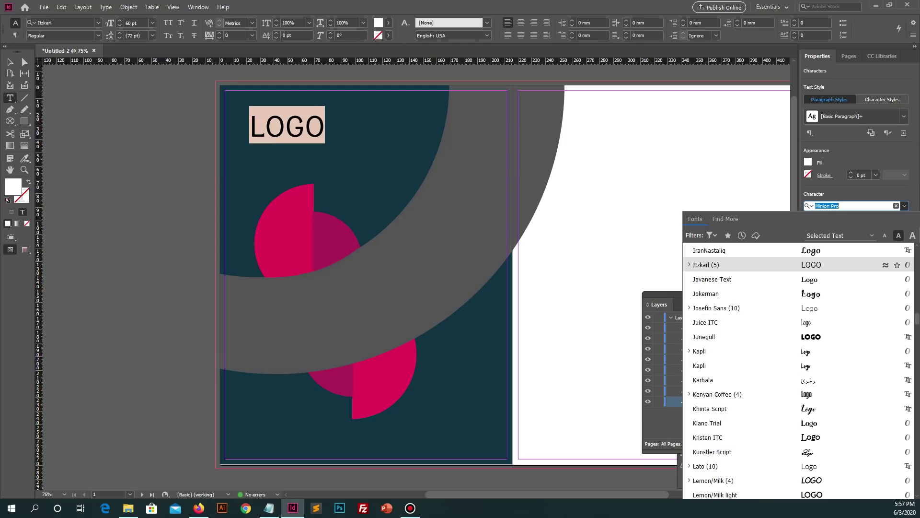
pyautogui.scroll(-3, 796, 374)
pyautogui.press('Down')
pyautogui.press('Down')
pyautogui.press('Down')
pyautogui.press('Down')
pyautogui.press('Down')
pyautogui.press('Down')
pyautogui.press('Down')
pyautogui.press('Down')
pyautogui.press('Down')
pyautogui.press('Down')
pyautogui.press('Down')
pyautogui.press('Down')
pyautogui.press('Down')
pyautogui.press('Down')
pyautogui.press('Down')
pyautogui.press('Down')
pyautogui.press('Down')
pyautogui.press('Down')
pyautogui.press('Down')
pyautogui.press('Down')
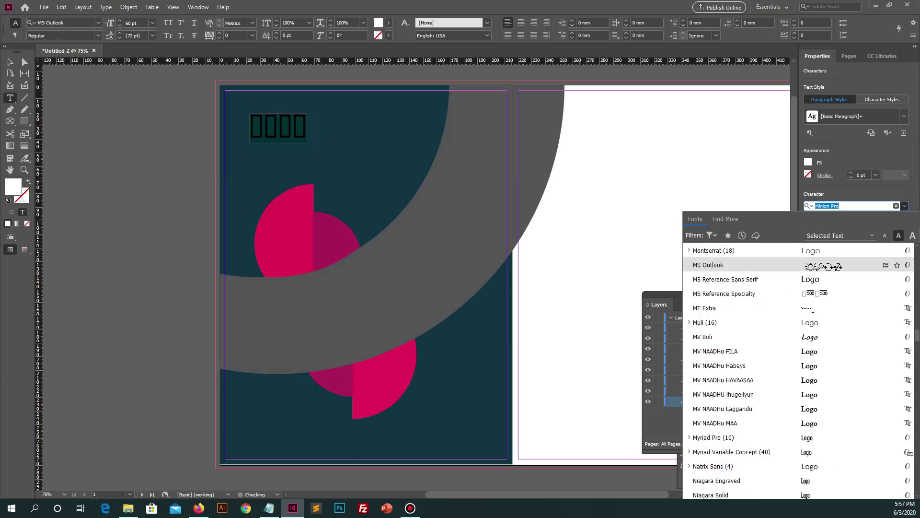
pyautogui.press('Return')
pyautogui.press('Escape')
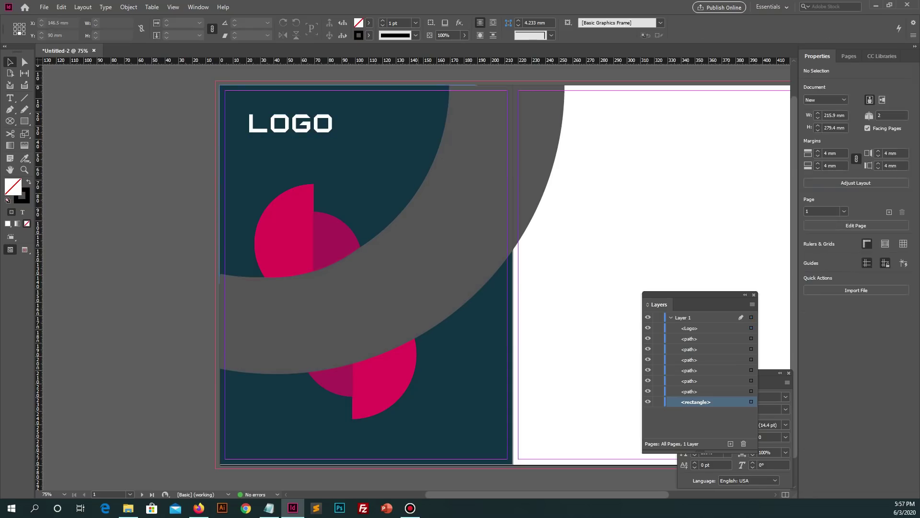
# Duplicate the LOGO frame just below the original and select its text.
pyautogui.scroll(1, 412, 269)
pyautogui.press('Down')
pyautogui.press('Down')
pyautogui.press('Down')
pyautogui.press('Down')
pyautogui.press('Down')
pyautogui.hotkey('alt', 'shift', 'Down')
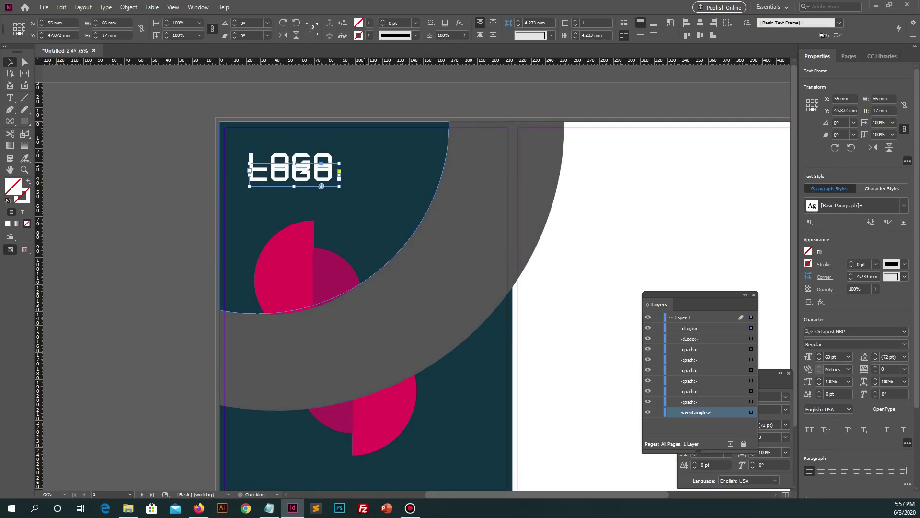
pyautogui.hotkey('shift', 'Down')
pyautogui.hotkey('shift', 'Down')
pyautogui.hotkey('shift', 'Down')
pyautogui.hotkey('shift', 'Down')
pyautogui.press('Down')
pyautogui.press('Return')
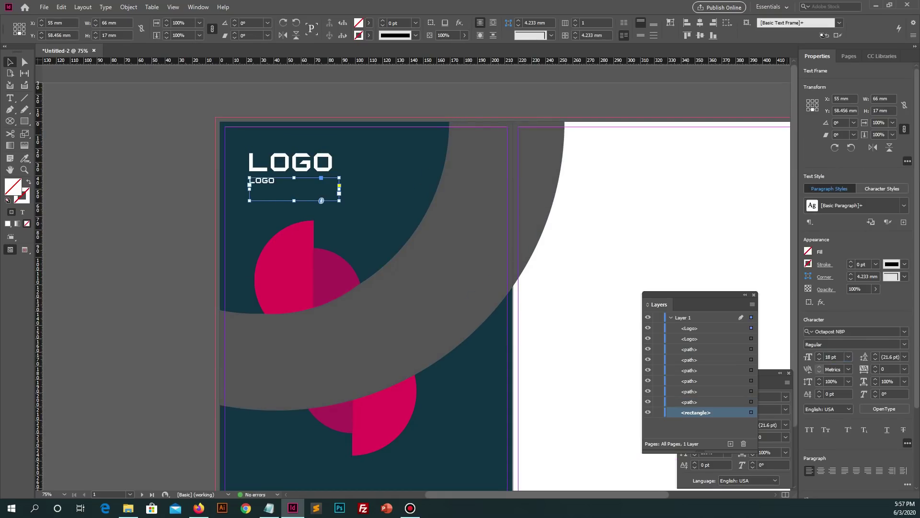
pyautogui.press('Return')
pyautogui.hotkey('ctrl', 'a')
# Retype the duplicate as YOUR SOLOGN HERE at 16 pt.
pyautogui.write('YOUR')
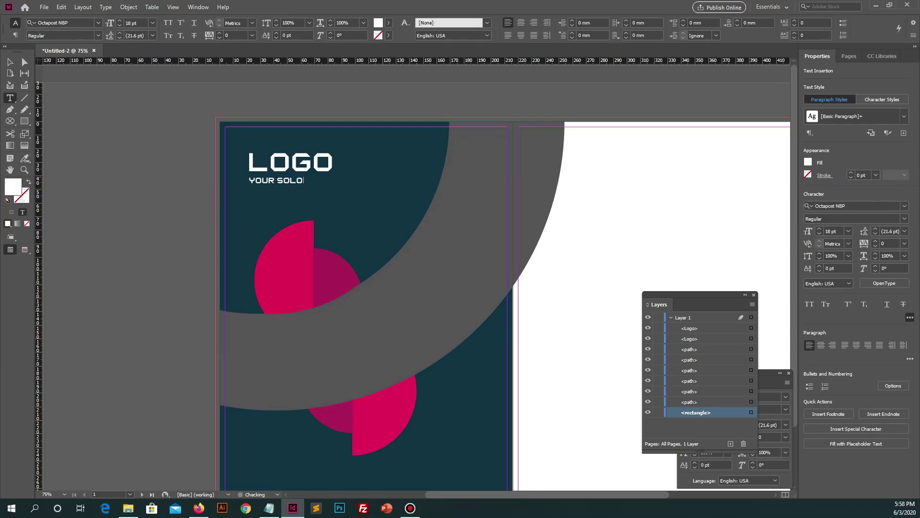
pyautogui.hotkey('ctrl', 'a')
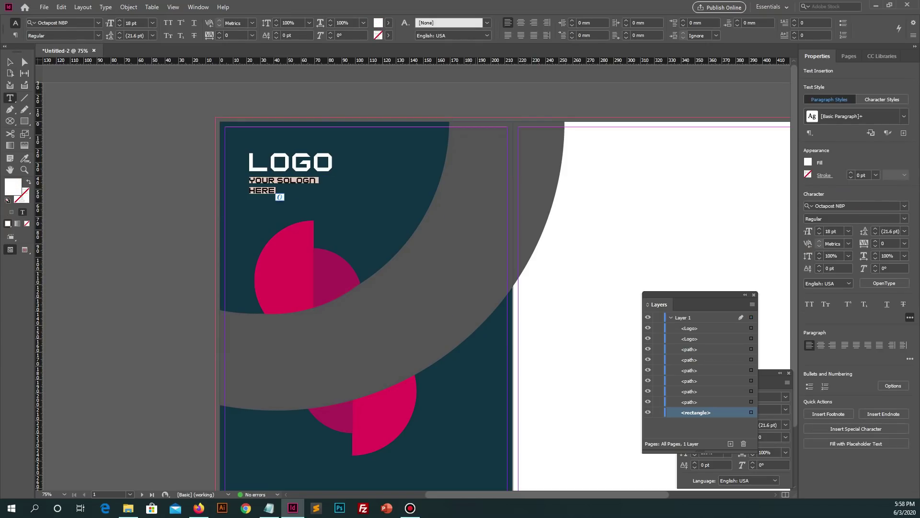
pyautogui.press('Return')
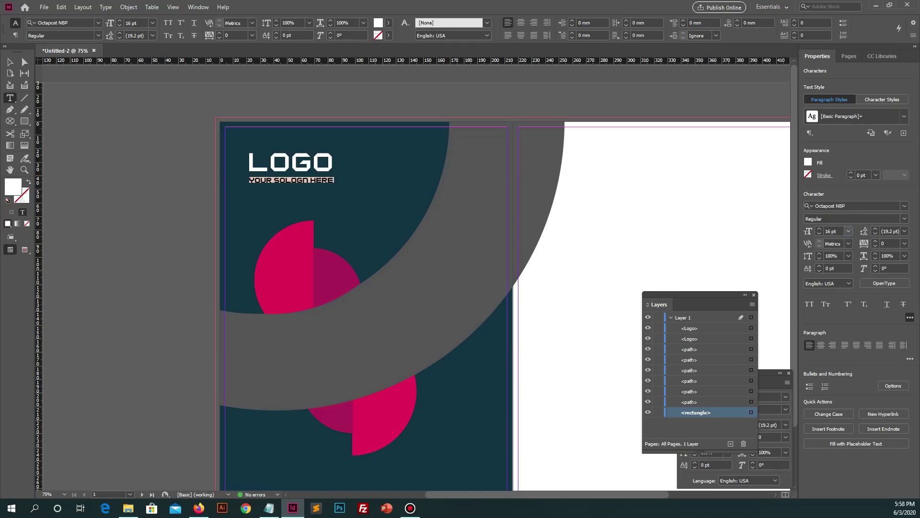
pyautogui.press('Escape')
pyautogui.hotkey('ctrl', 'shift', 'a')
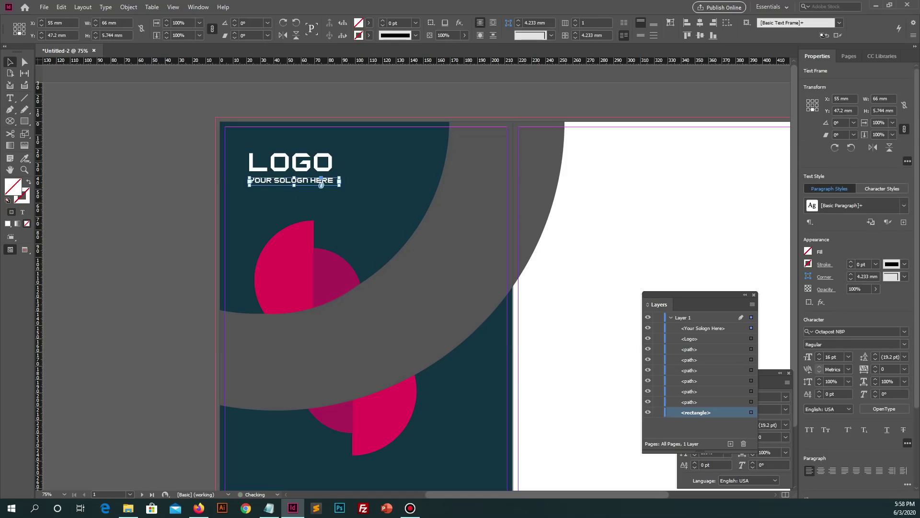
# Nudge the LOGO and slogan frames together right and down.
pyautogui.click(291, 163)
pyautogui.keyDown('shift'); pyautogui.click(290, 180); pyautogui.keyUp('shift')
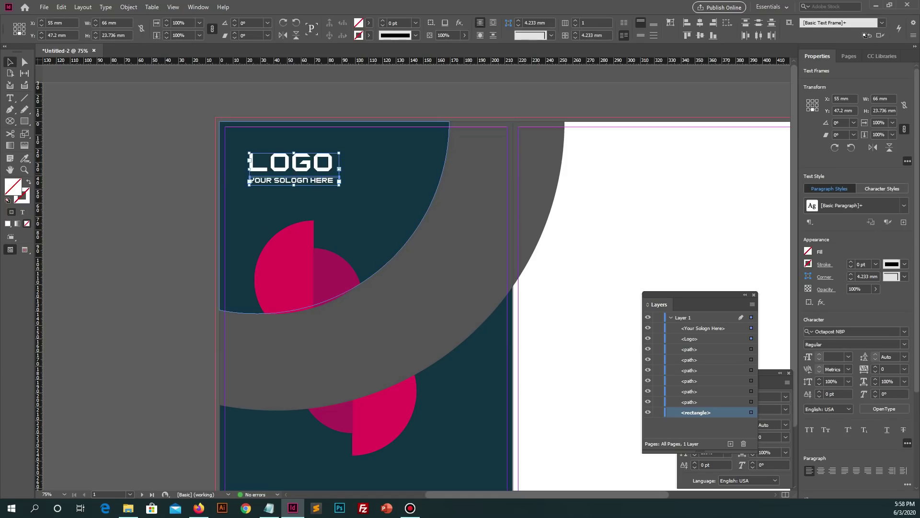
pyautogui.hotkey('shift', 'Right')
pyautogui.hotkey('shift', 'Right')
pyautogui.hotkey('shift', 'Down')
pyautogui.scroll(-2, 508, 278)
pyautogui.hotkey('ctrl', 'shift', 'a')
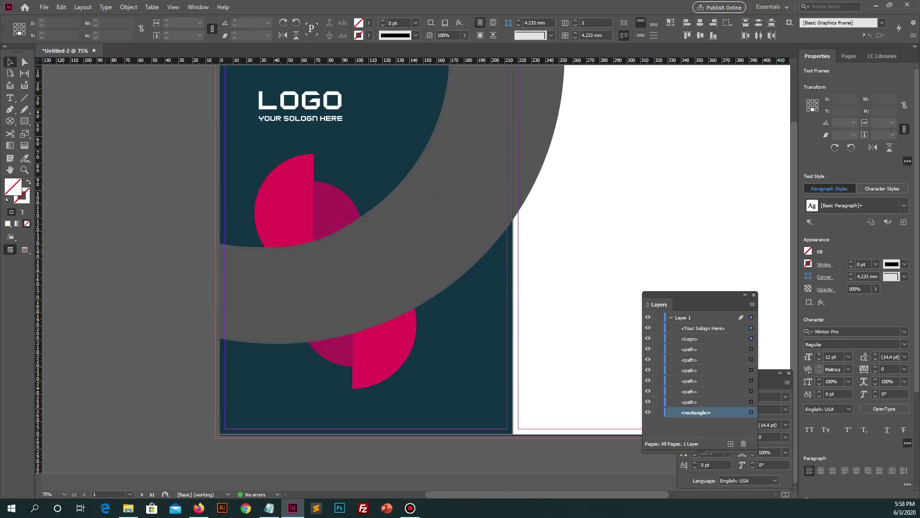
pyautogui.scroll(1, 508, 278)
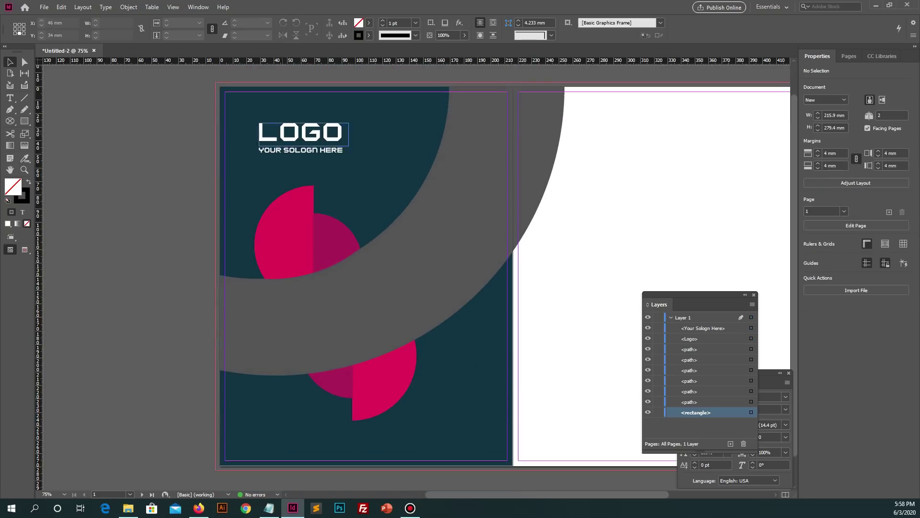
# Duplicate LOGO to the lower right, then move the lower half-circle pair left and shrink it.
pyautogui.moveTo(331, 145); pyautogui.dragTo(489, 376)
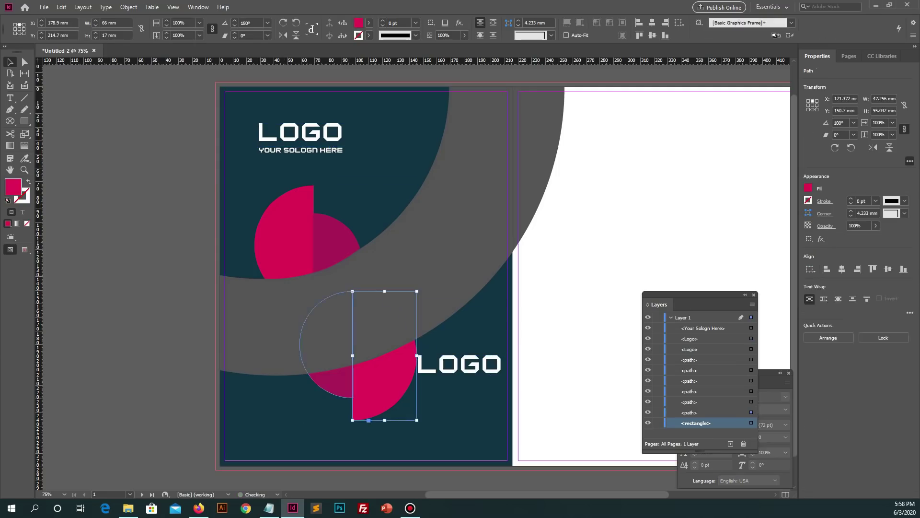
pyautogui.moveTo(279, 354); pyautogui.dragTo(269, 355)
pyautogui.click(269, 354)
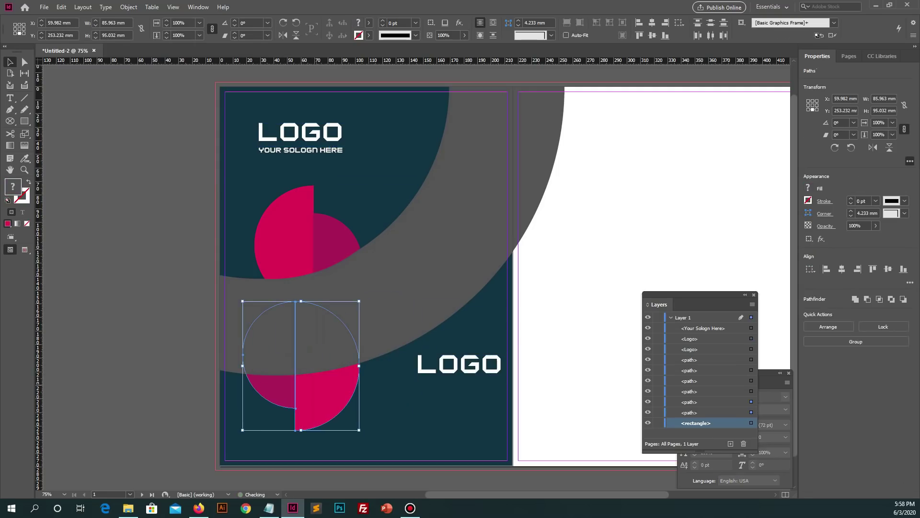
pyautogui.moveTo(243, 301); pyautogui.dragTo(271, 324)
pyautogui.click(144, 249)
# Shrink the upper half-circle pair.
pyautogui.click(336, 242)
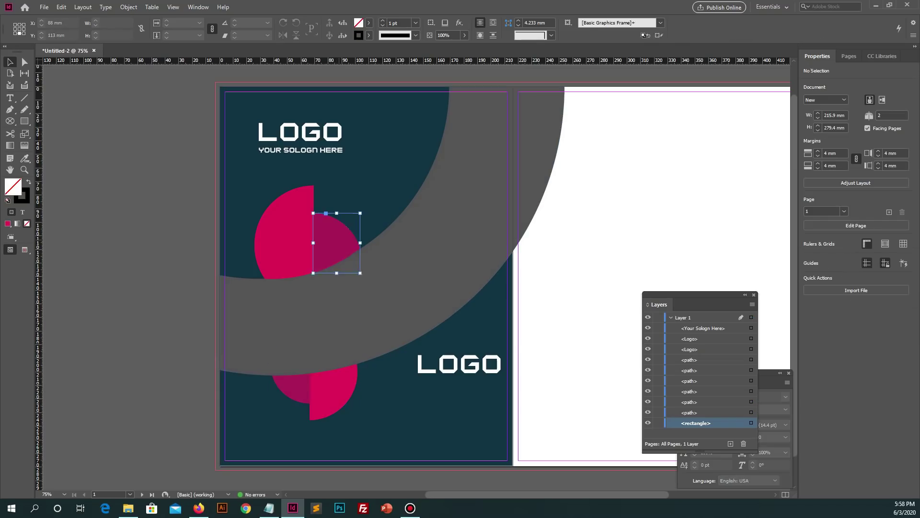
pyautogui.keyDown('shift'); pyautogui.click(283, 230); pyautogui.keyUp('shift')
pyautogui.moveTo(255, 185); pyautogui.dragTo(271, 190)
pyautogui.click(144, 249)
# Shift the upper left half down and the darker right half left and down.
pyautogui.click(295, 230)
pyautogui.moveTo(295, 230); pyautogui.dragTo(278, 233)
pyautogui.moveTo(344, 242); pyautogui.dragTo(329, 247)
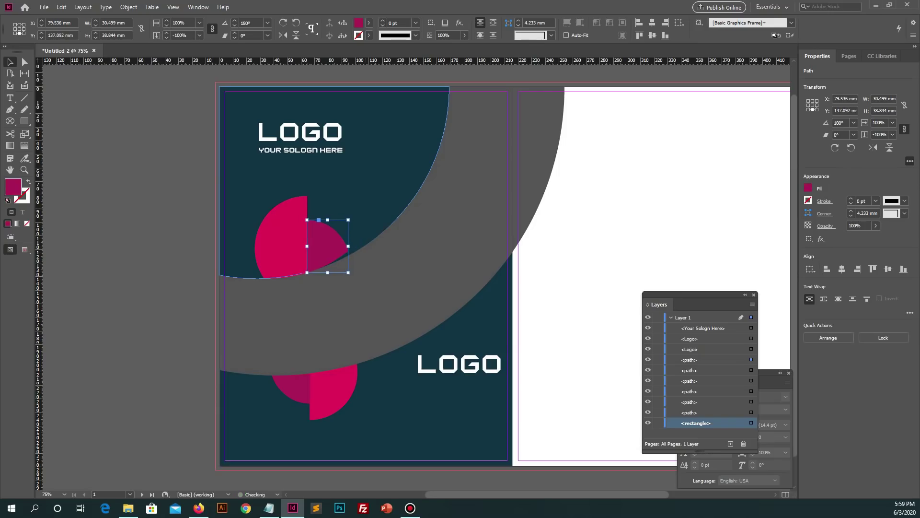
pyautogui.hotkey('ctrl', 'shift', 'a')
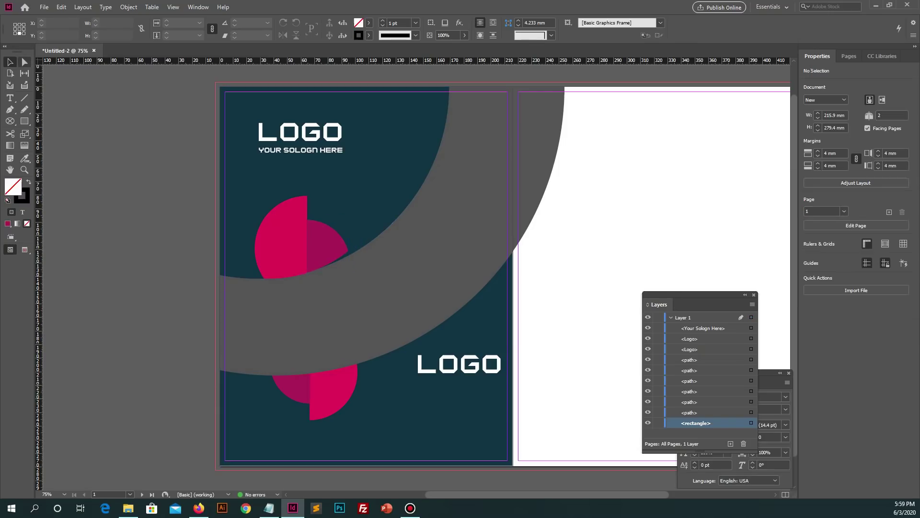
pyautogui.press('a')
# Move the copied LOGO text down-left, retype it as CORPORATE at 30 pt, and fit its frame.
pyautogui.moveTo(460, 366); pyautogui.dragTo(435, 375)
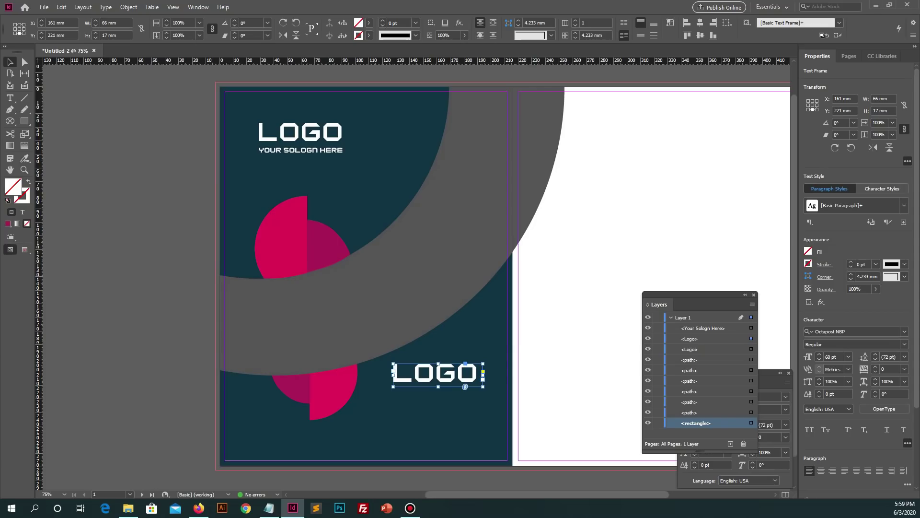
pyautogui.doubleClick(436, 375)
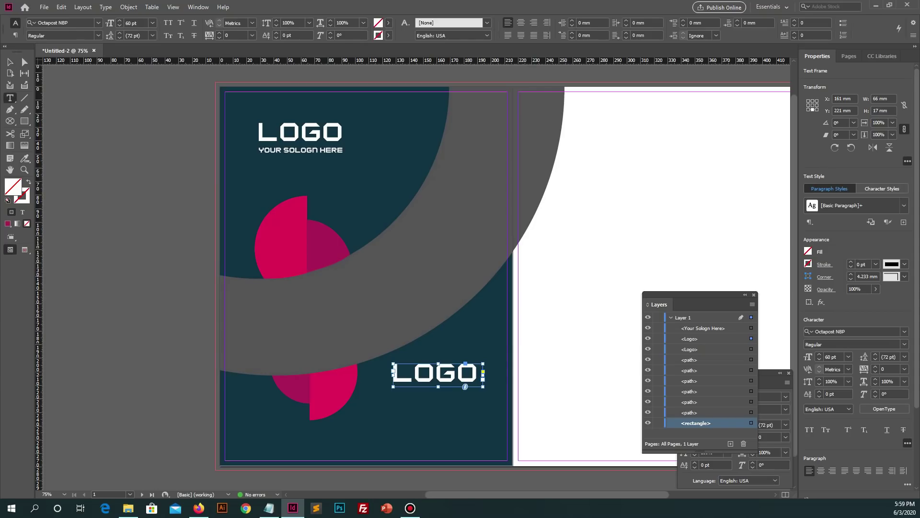
pyautogui.hotkey('ctrl', 'a')
pyautogui.write('COR')
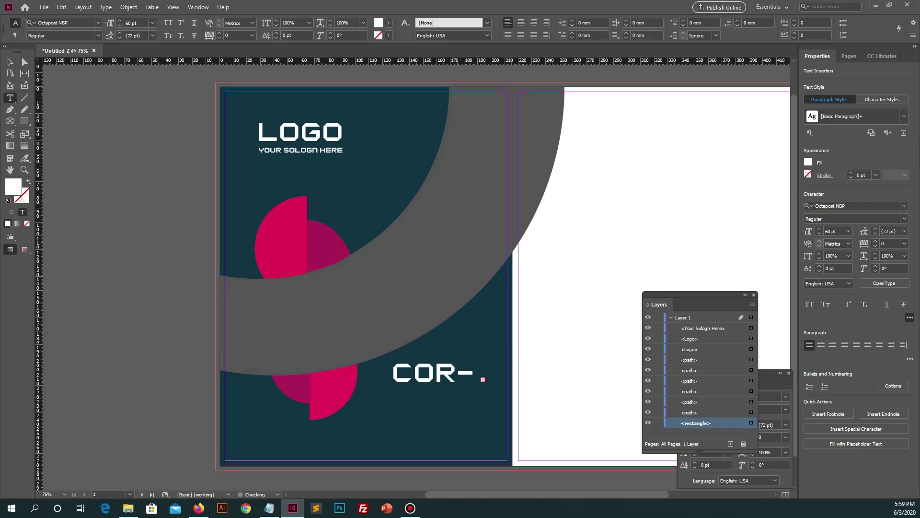
pyautogui.hotkey('ctrl', 'a')
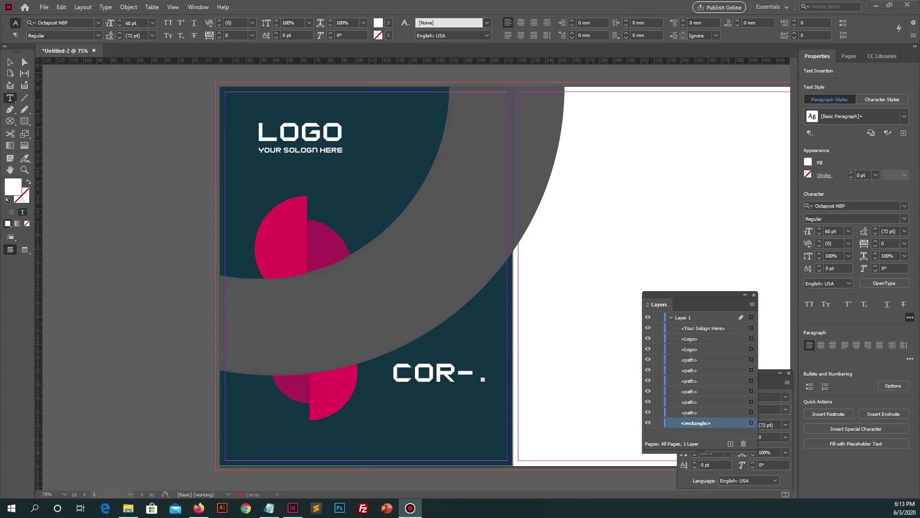
pyautogui.hotkey('ctrl', 'a')
pyautogui.click(849, 231)
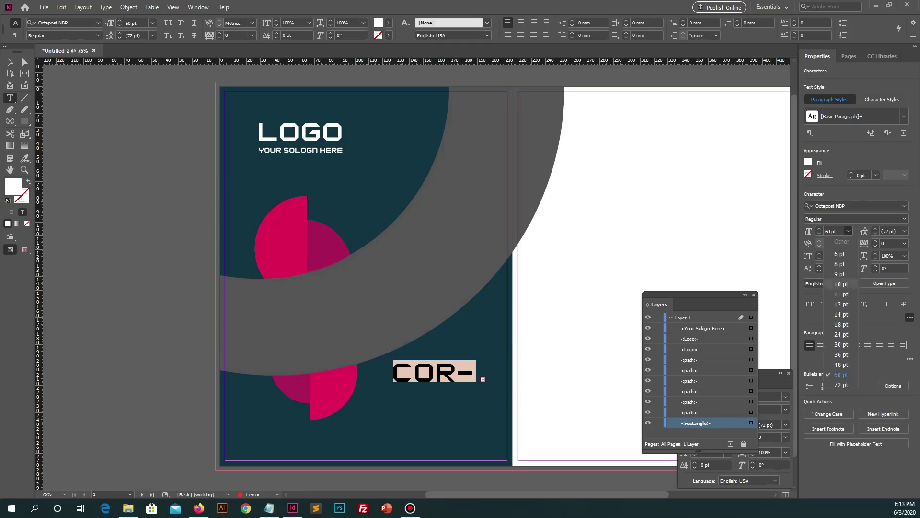
pyautogui.click(832, 315)
pyautogui.press('Escape')
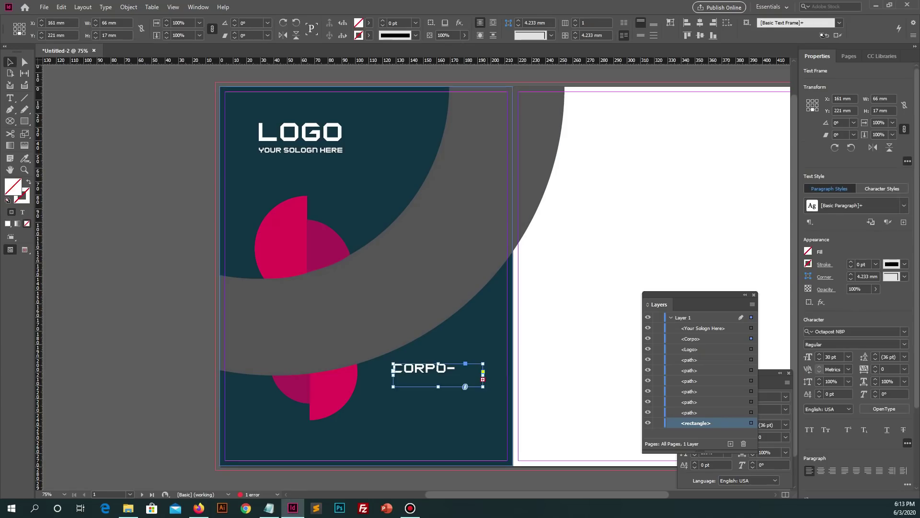
pyautogui.moveTo(483, 374); pyautogui.dragTo(501, 374)
pyautogui.hotkey('ctrl', 'alt', 'c')
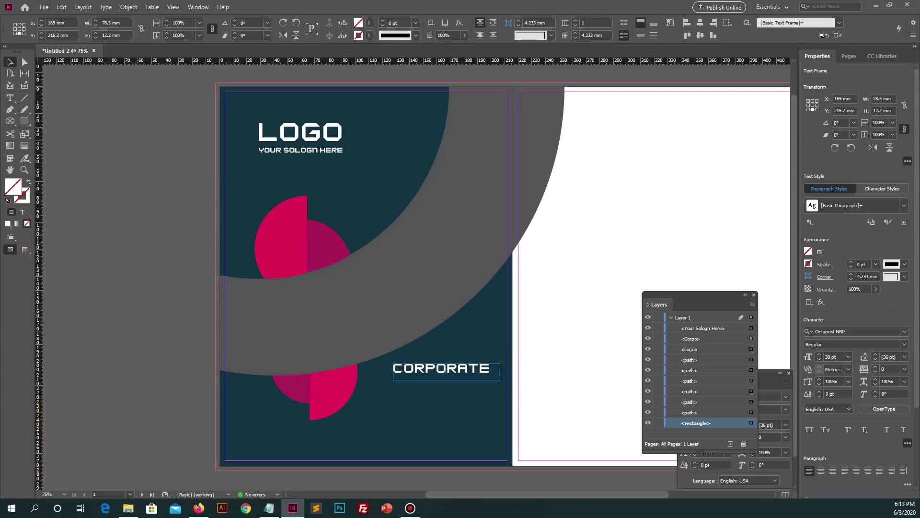
# Duplicate the CORPORATE frame just below itself and retype the copy as FLYER.
pyautogui.hotkey('shift', 'Left')
pyautogui.hotkey('shift', 'Left')
pyautogui.hotkey('shift', 'Left')
pyautogui.hotkey('alt', 'shift', 'Down')
pyautogui.hotkey('shift', 'Down')
pyautogui.hotkey('shift', 'Down')
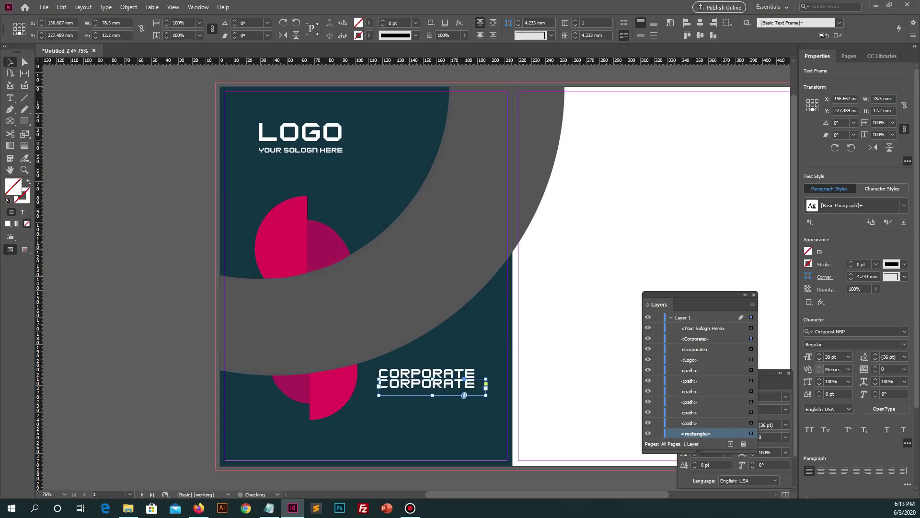
pyautogui.hotkey('shift', 'Down')
pyautogui.press('Down')
pyautogui.press('Down')
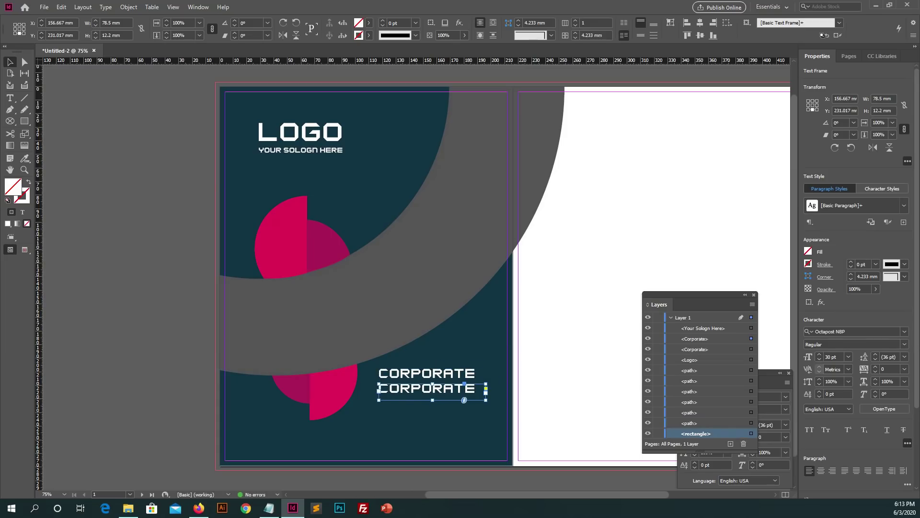
pyautogui.press('Return')
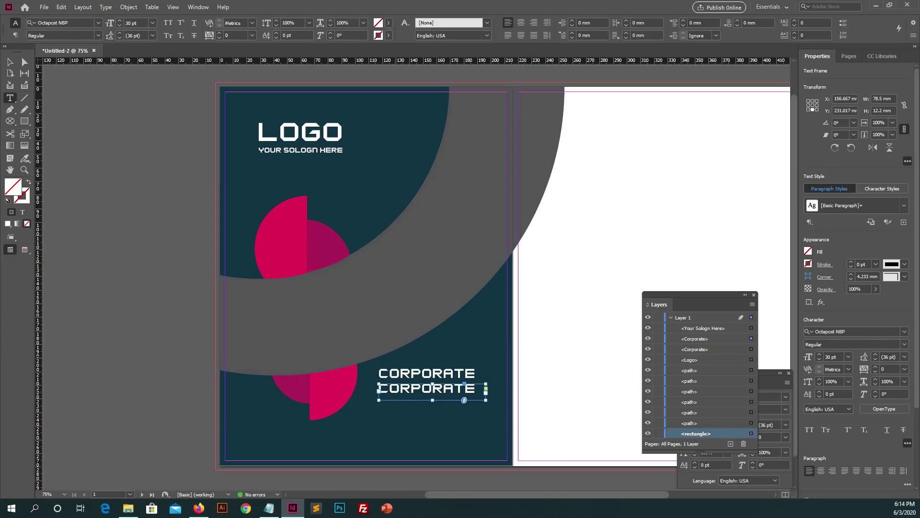
pyautogui.hotkey('ctrl', 'a')
pyautogui.write('FLYER')
# Enlarge FLYER to 48 pt, then 60 pt, and widen its frame so all text shows.
pyautogui.hotkey('ctrl', 'a')
pyautogui.click(848, 231)
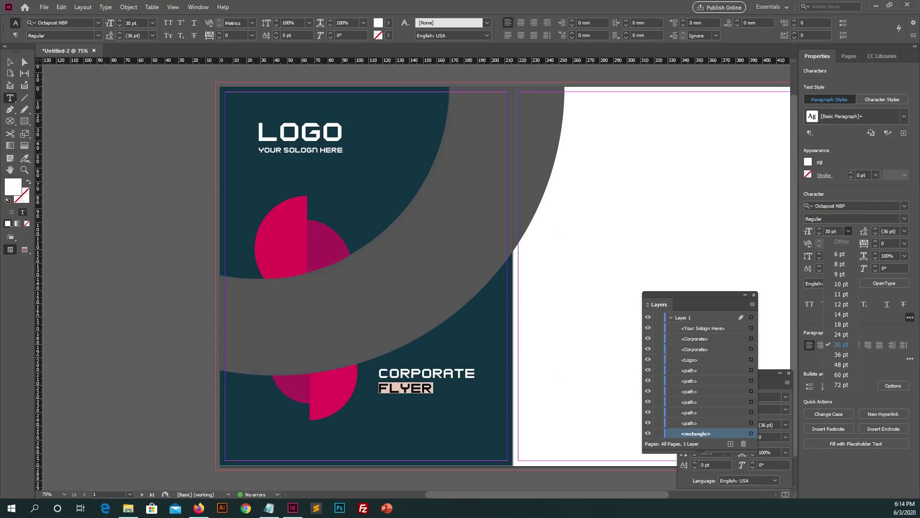
pyautogui.click(837, 266)
pyautogui.click(849, 231)
pyautogui.click(836, 272)
pyautogui.press('Escape')
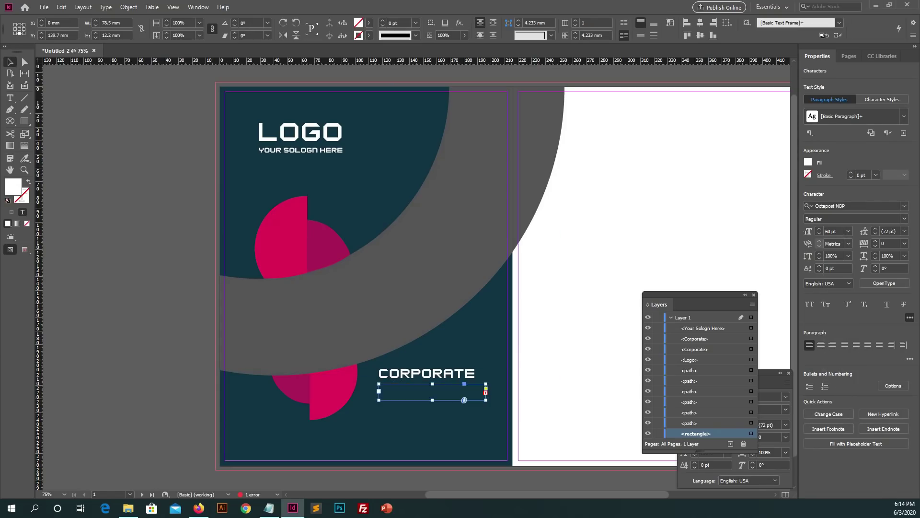
pyautogui.moveTo(464, 403); pyautogui.dragTo(515, 396)
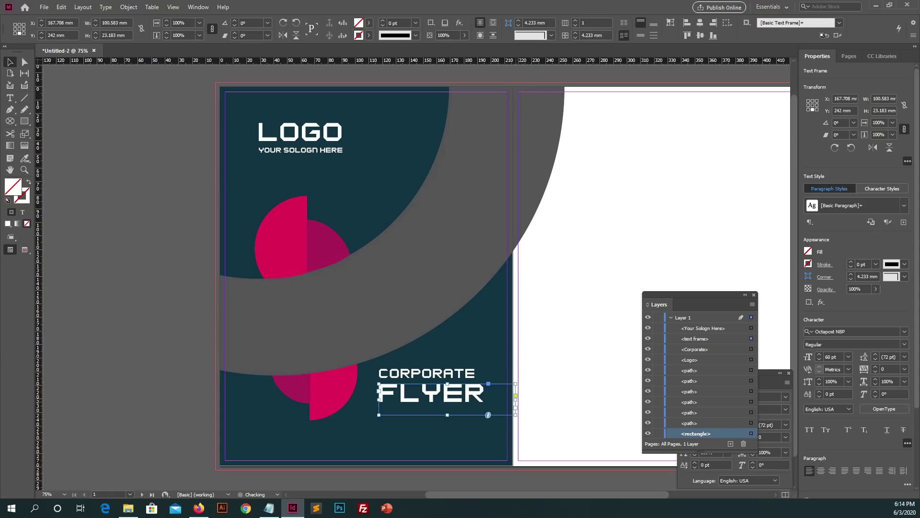
# Set FLYER to 50 pt and CORPORATE to 24 pt.
pyautogui.doubleClick(380, 392)
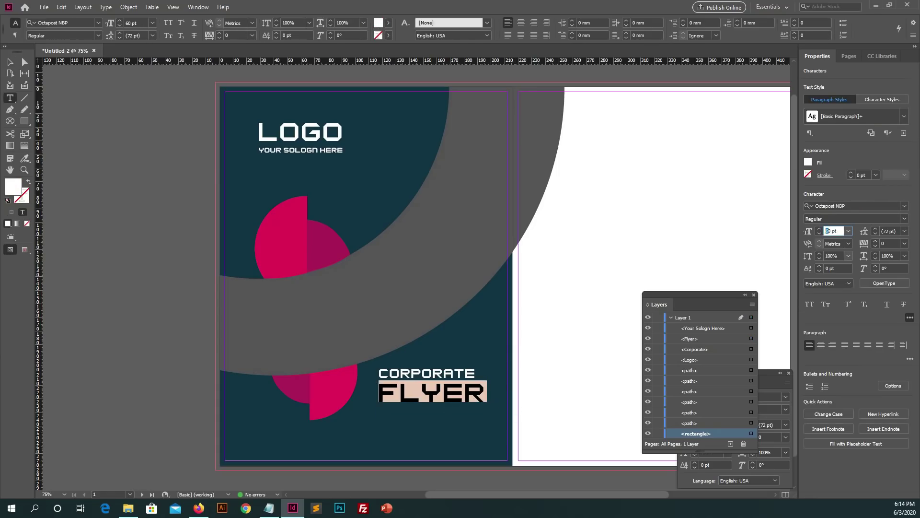
pyautogui.write('5')
pyautogui.press('Return')
pyautogui.doubleClick(427, 373)
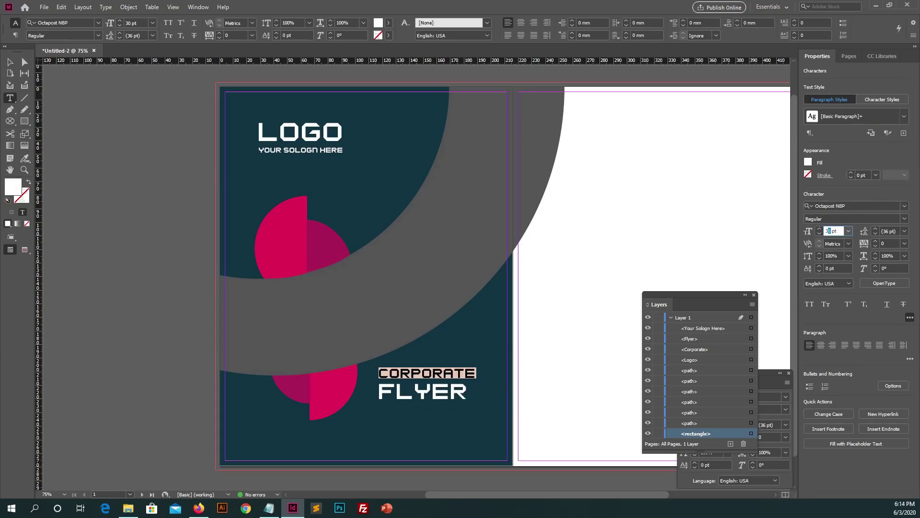
pyautogui.write('24')
pyautogui.press('Return')
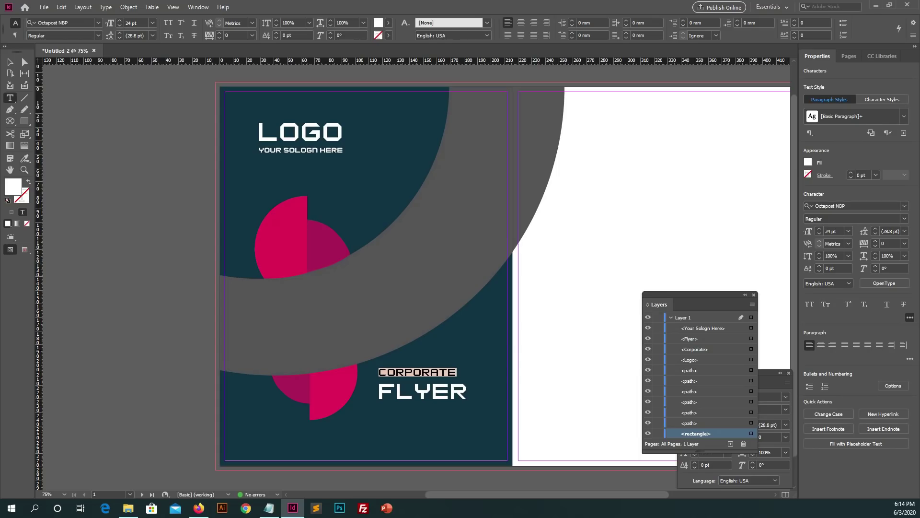
pyautogui.press('Escape')
pyautogui.click(431, 394)
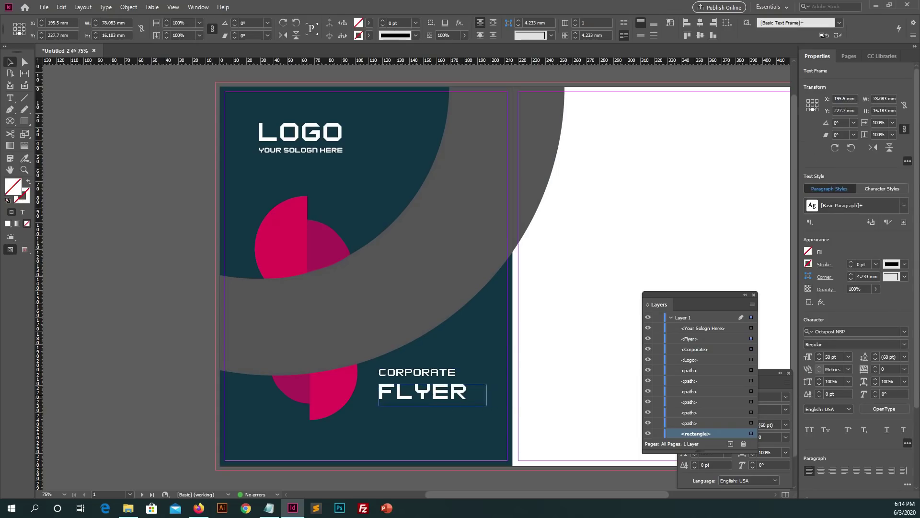
# Duplicate the FLYER frame lower down and retype the copy as DESIGN at 36 pt.
pyautogui.moveTo(432, 394); pyautogui.dragTo(431, 419)
pyautogui.press('t')
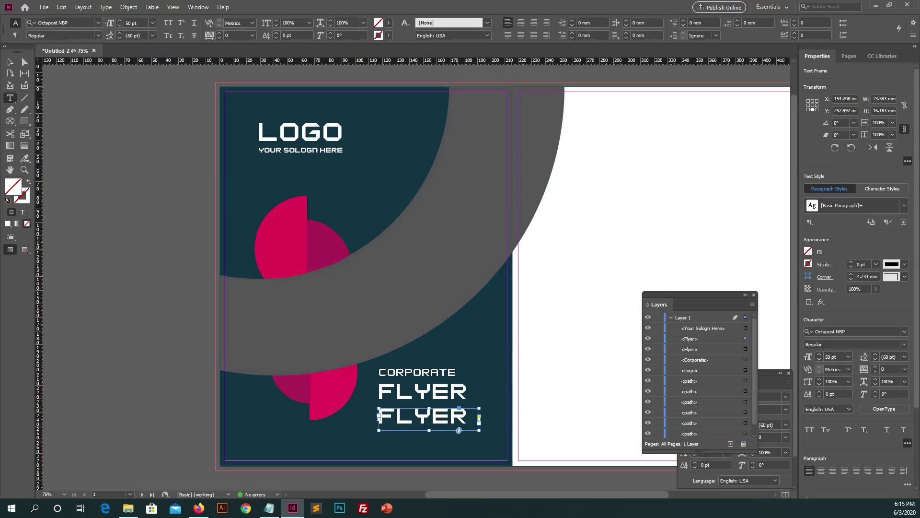
pyautogui.hotkey('ctrl', 'a')
pyautogui.write('DE-')
pyautogui.hotkey('ctrl', 'a')
pyautogui.click(849, 231)
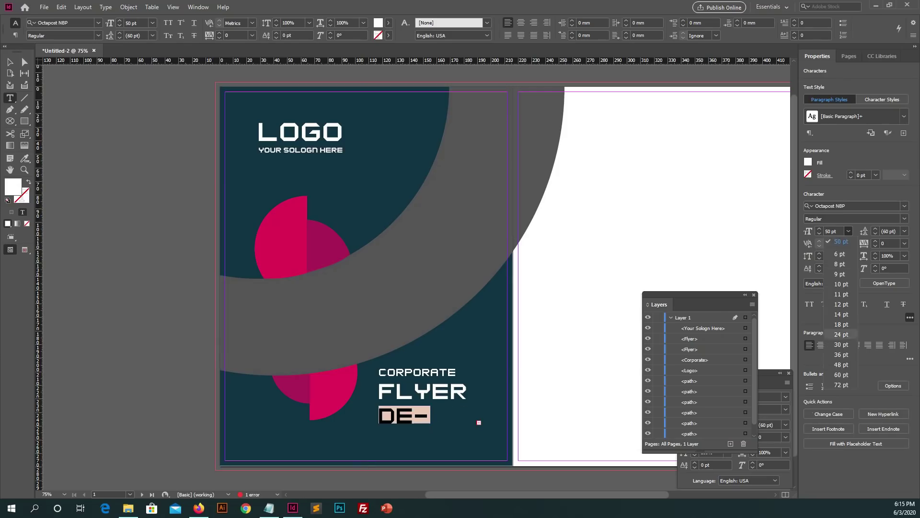
pyautogui.click(841, 354)
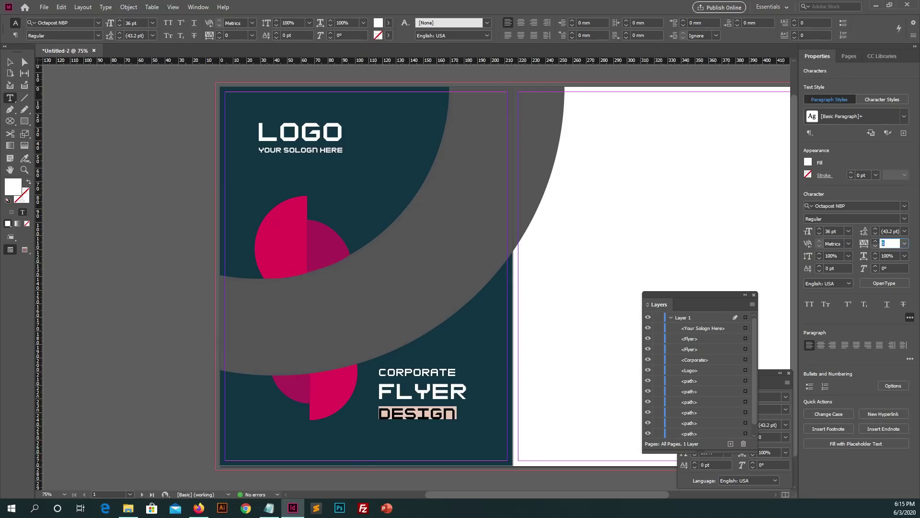
# Give DESIGN 30 pt size with 350 tracking.
pyautogui.write('300')
pyautogui.press('Return')
pyautogui.write('30')
pyautogui.press('Return')
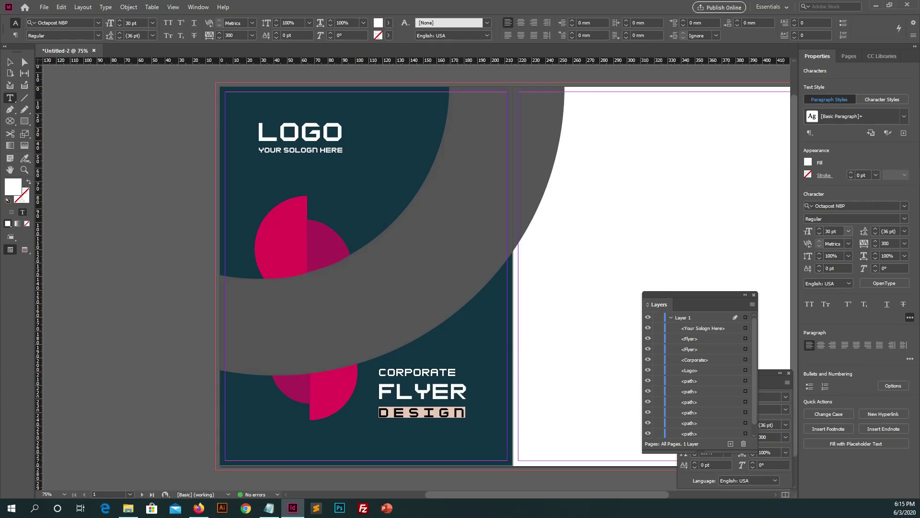
pyautogui.write('350')
pyautogui.press('Return')
pyautogui.press('Escape')
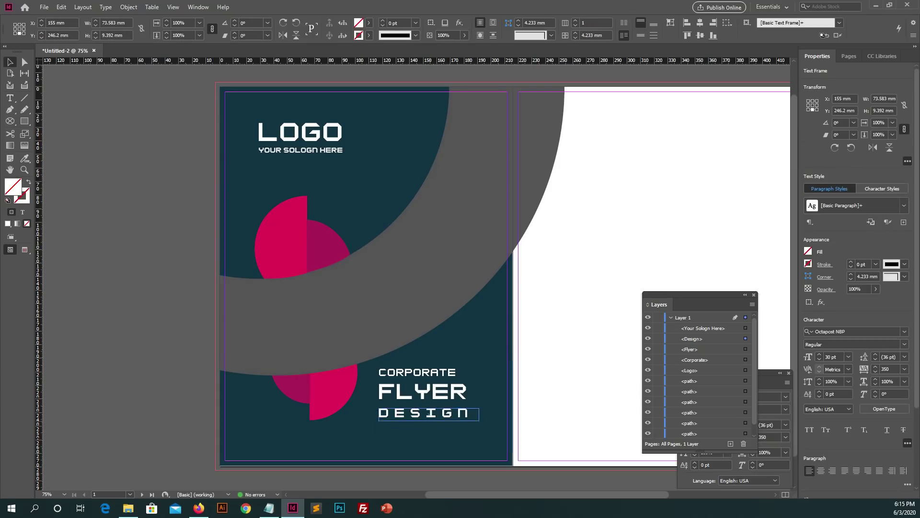
# Set CORPORATE to 20 pt with 200 tracking.
pyautogui.scroll(-1, 431, 383)
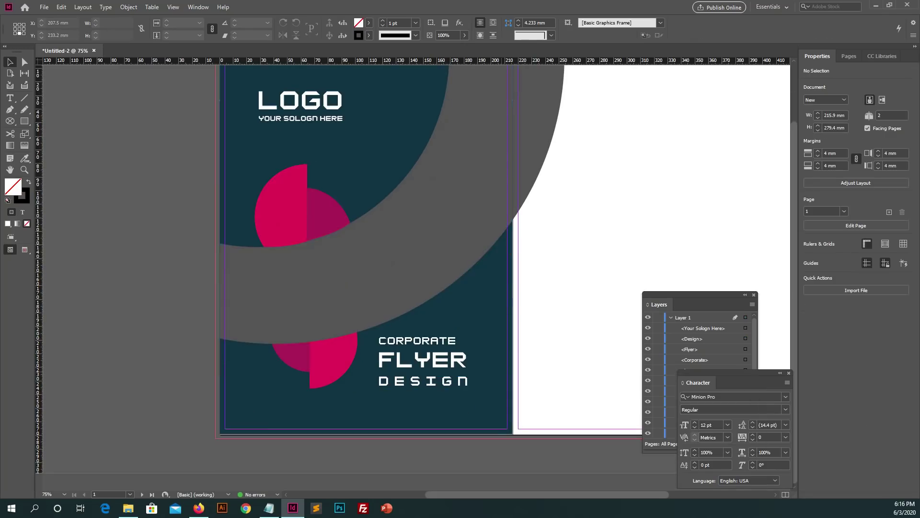
pyautogui.click(463, 345)
pyautogui.write('0')
pyautogui.press('Return')
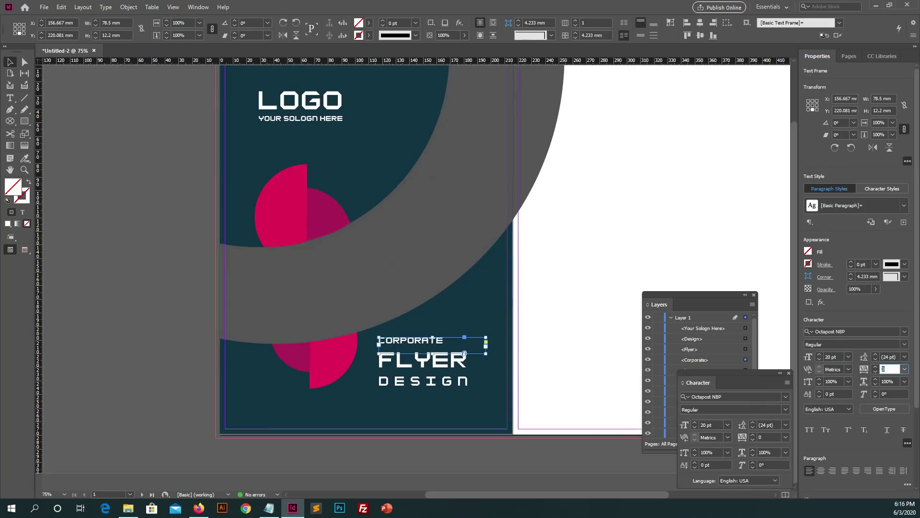
pyautogui.write('200')
pyautogui.press('Return')
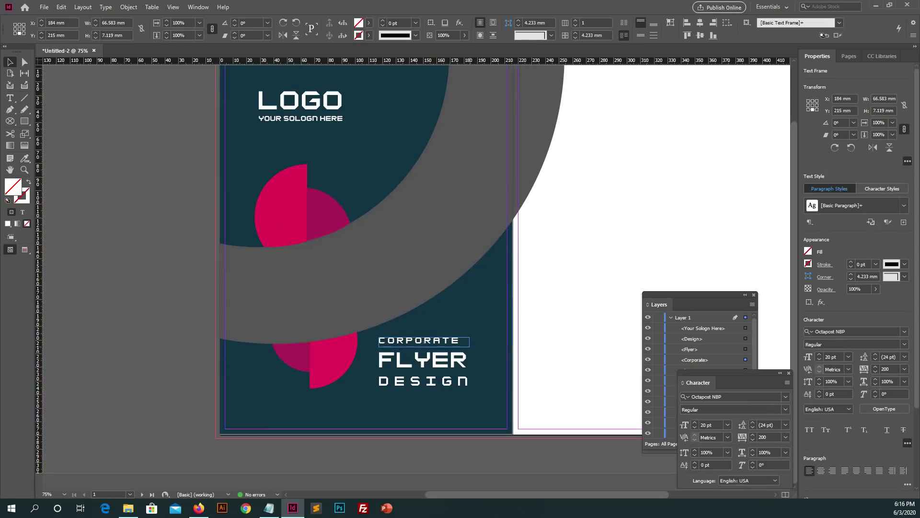
# Delete the lower crimson half-circle and move the three title lines to the page's bottom-left.
pyautogui.click(457, 420)
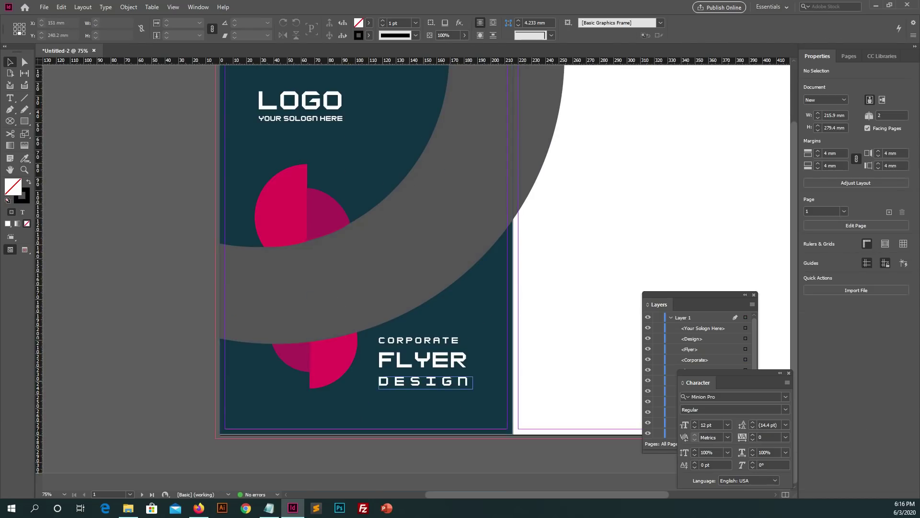
pyautogui.moveTo(484, 398); pyautogui.dragTo(369, 333)
pyautogui.moveTo(422, 360); pyautogui.dragTo(412, 361)
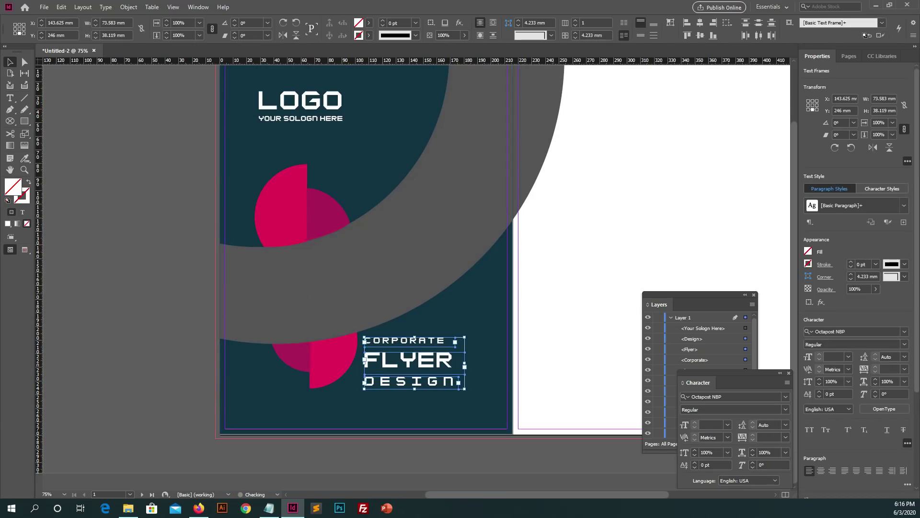
pyautogui.click(335, 364)
pyautogui.press('Delete')
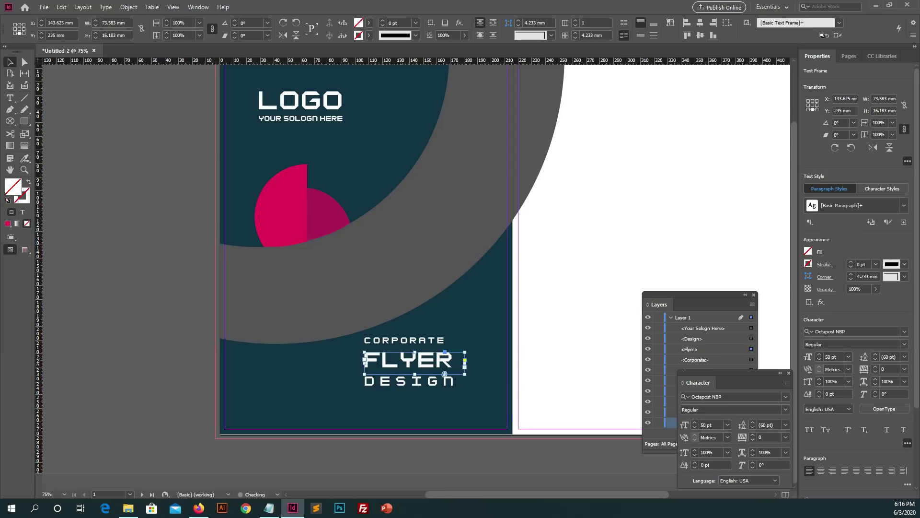
pyautogui.moveTo(462, 362); pyautogui.dragTo(357, 336)
pyautogui.moveTo(408, 364); pyautogui.dragTo(300, 385)
# Draw a new text frame below the titles and set its font to Lato Regular.
pyautogui.hotkey('ctrl', 'shift', 'a')
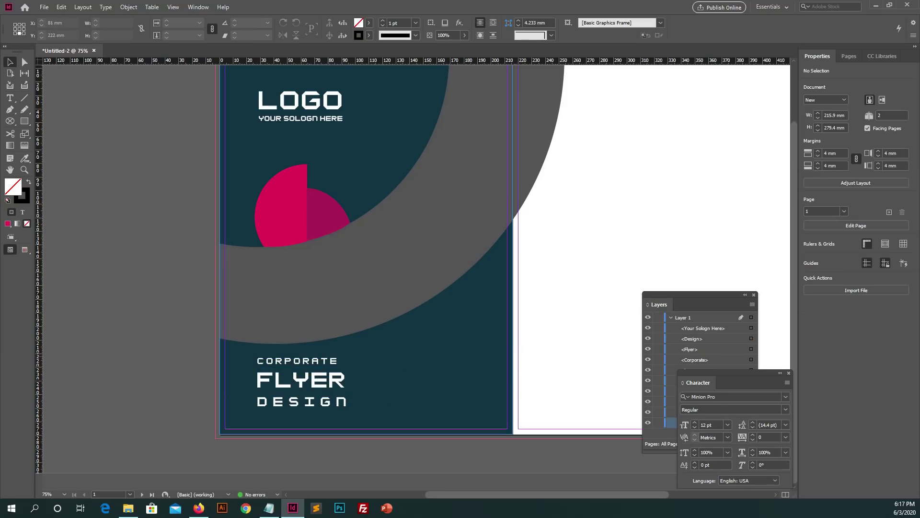
pyautogui.click(10, 98)
pyautogui.moveTo(376, 364); pyautogui.dragTo(495, 405)
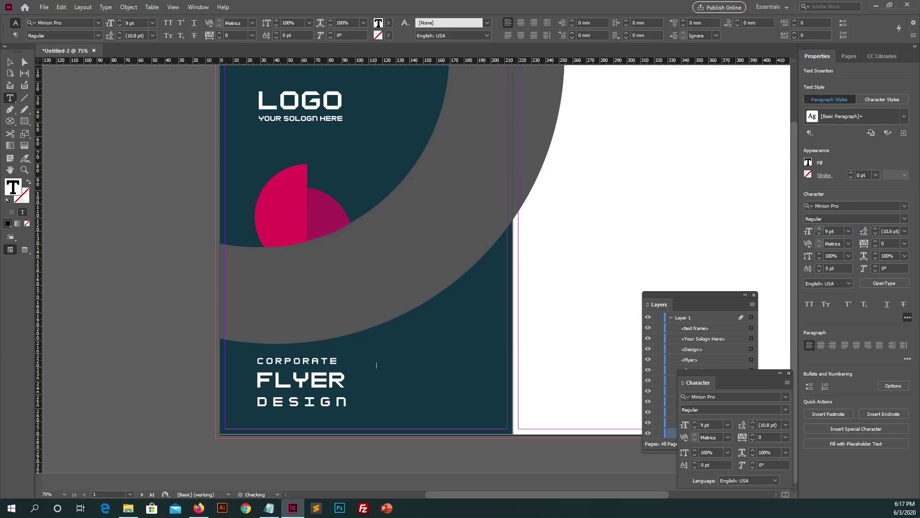
pyautogui.click(905, 206)
pyautogui.write('lac')
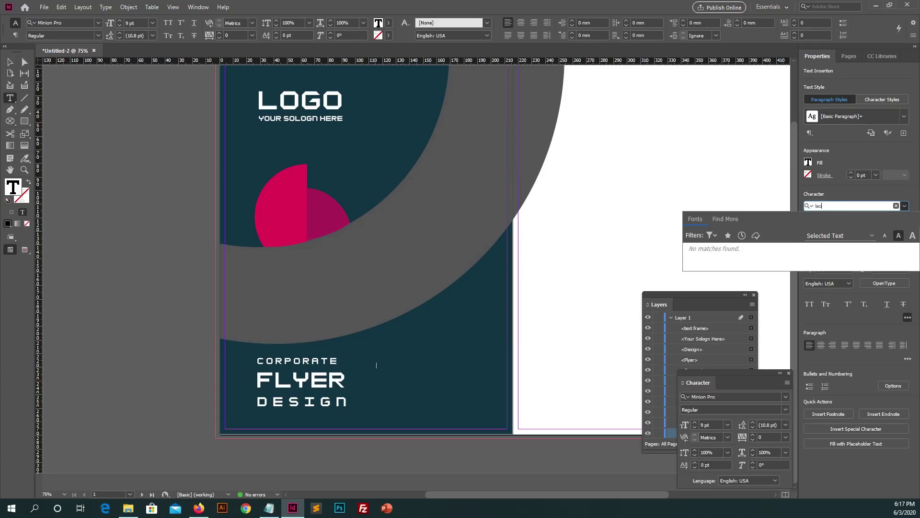
pyautogui.press('BackSpace')
pyautogui.write('to')
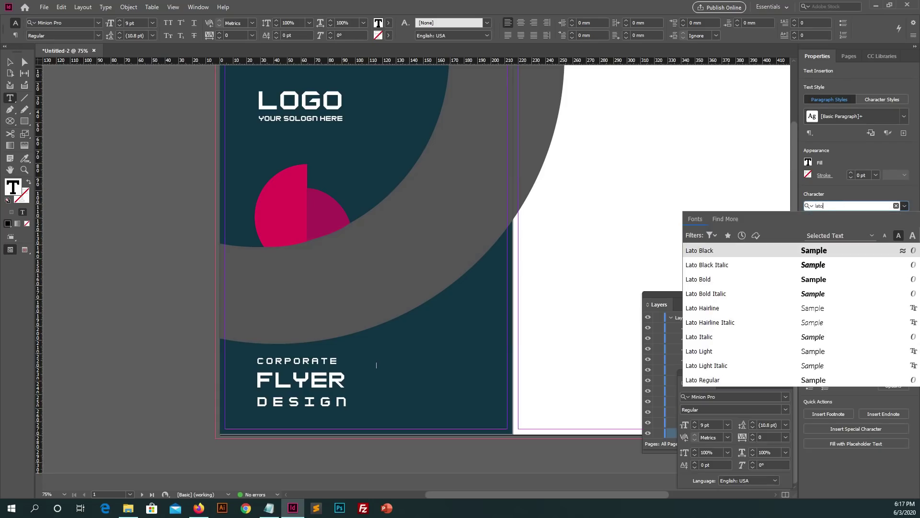
pyautogui.press('Up')
pyautogui.press('Return')
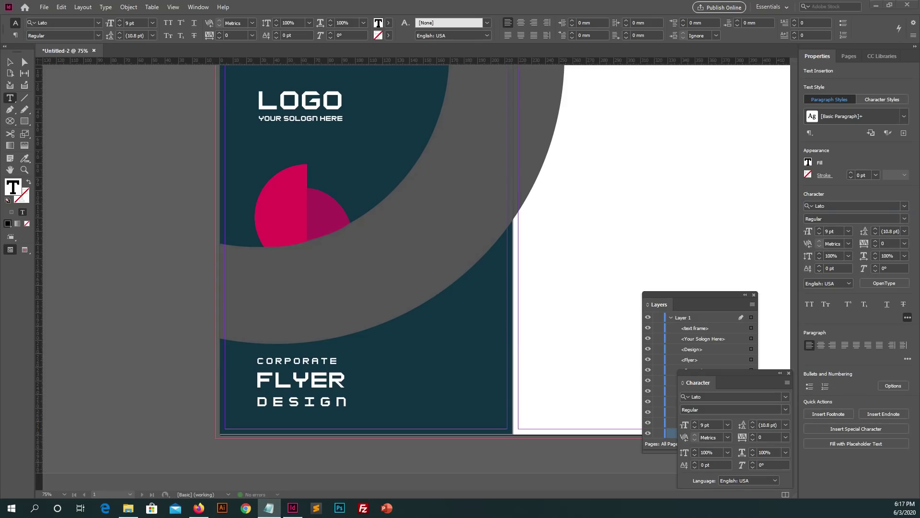
# Fill a body frame with placeholder text, set 14 pt leading, and color it white.
pyautogui.moveTo(399, 391)
pyautogui.mouseDown()
pyautogui.moveTo(379, 364)
pyautogui.moveTo(399, 392)
pyautogui.mouseUp()
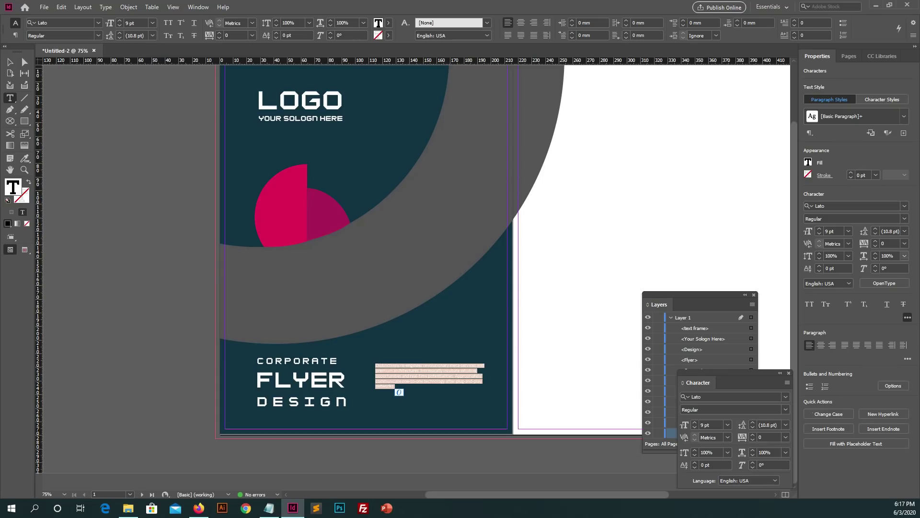
pyautogui.press('Return')
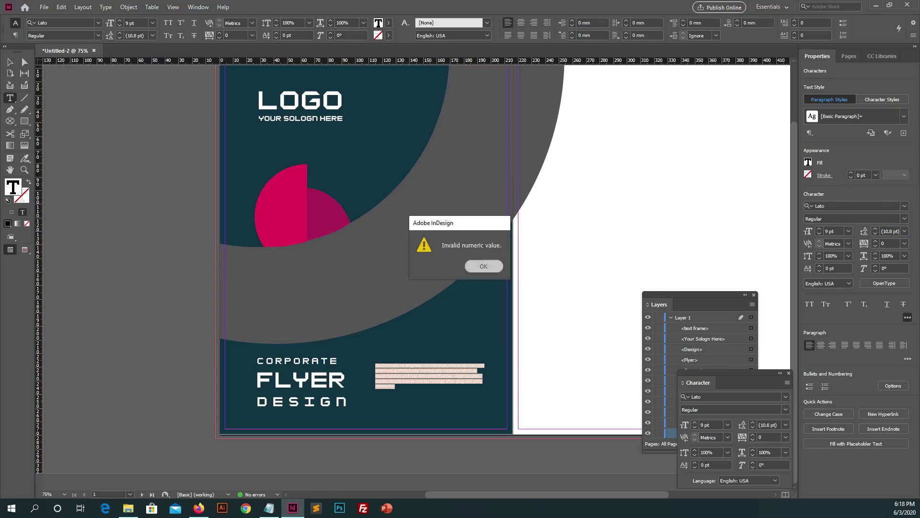
pyautogui.press('Return')
pyautogui.write('14')
pyautogui.press('Return')
pyautogui.doubleClick(13, 187)
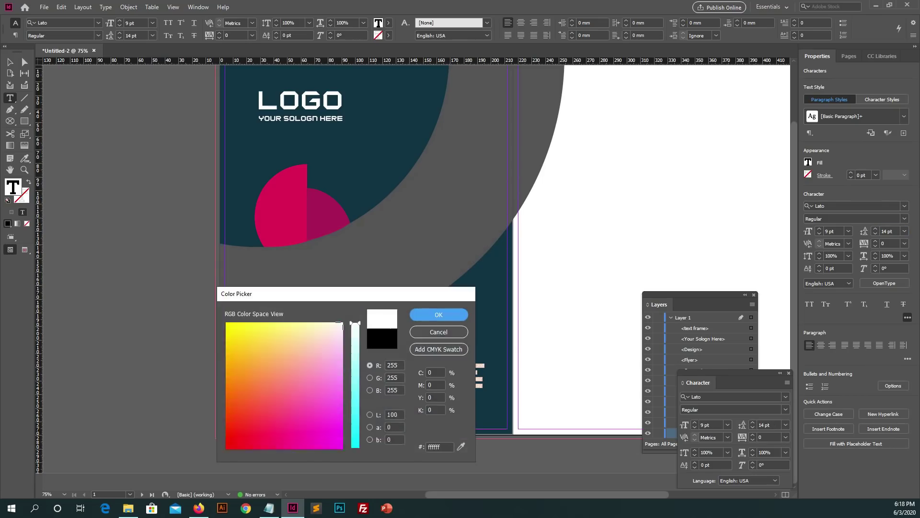
pyautogui.press('Return')
pyautogui.press('Escape')
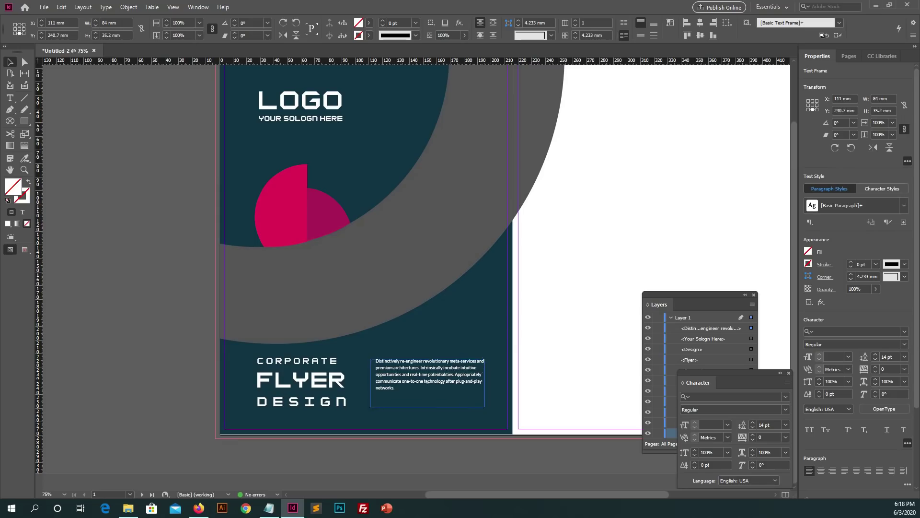
# Widen and shorten the body text frame and set it beside the title.
pyautogui.moveTo(370, 383); pyautogui.dragTo(360, 383)
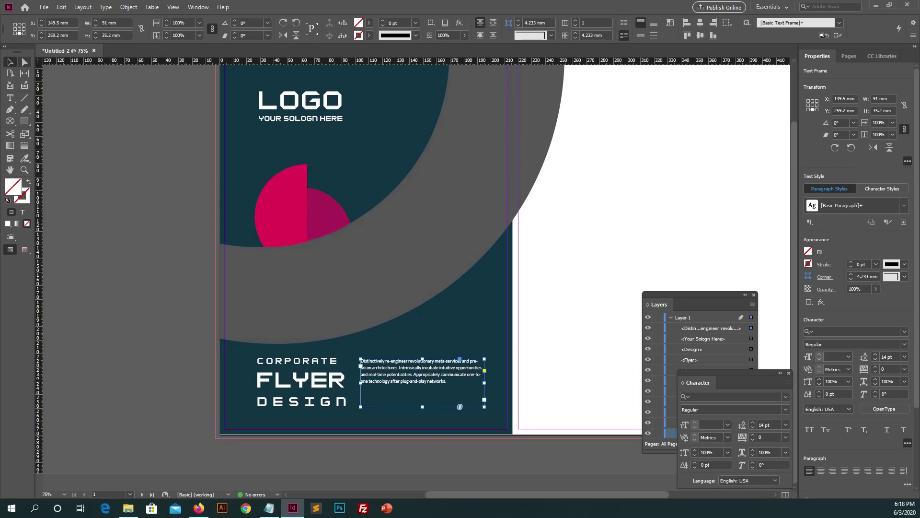
pyautogui.hotkey('ctrl', 'shift', 'a')
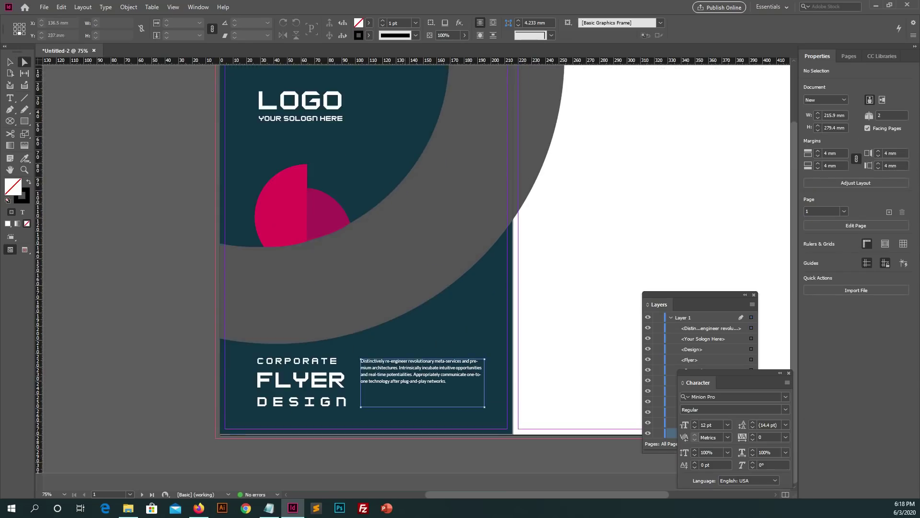
pyautogui.click(459, 405)
pyautogui.moveTo(459, 406); pyautogui.dragTo(459, 414)
pyautogui.click(422, 326)
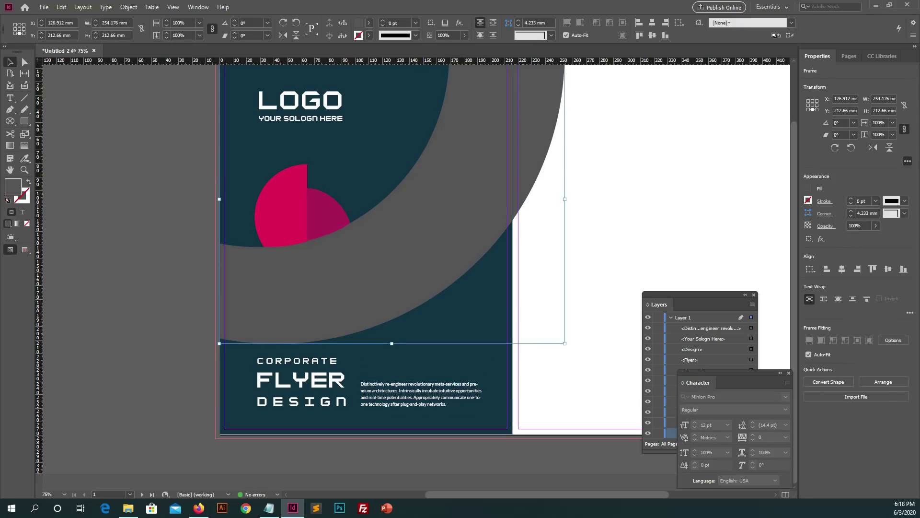
# Nudge the title block up-left and shift the body text slightly right to align them.
pyautogui.keyDown('shift'); pyautogui.click(364, 158); pyautogui.keyUp('shift')
pyautogui.scroll(3, 408, 278)
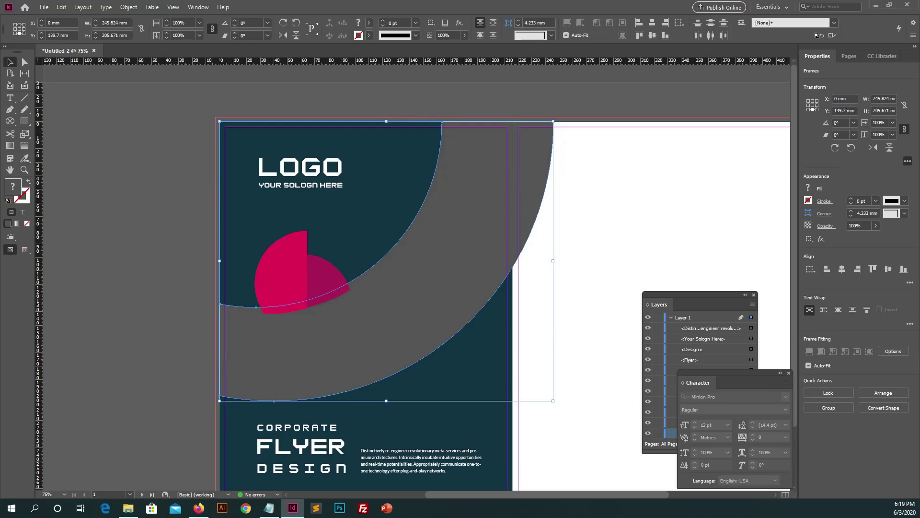
pyautogui.hotkey('ctrl', 'shift', 'a')
pyautogui.scroll(-3, 326, 364)
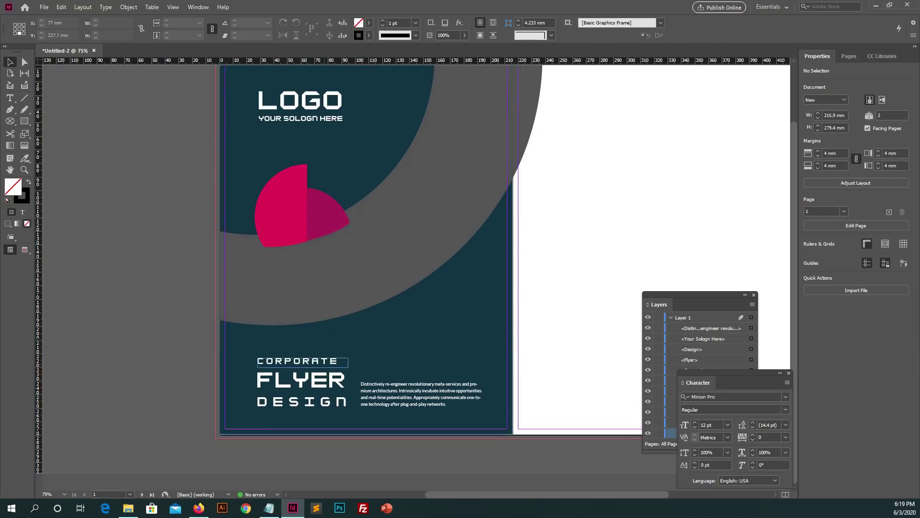
pyautogui.moveTo(486, 417); pyautogui.dragTo(253, 354)
pyautogui.moveTo(359, 388); pyautogui.dragTo(353, 383)
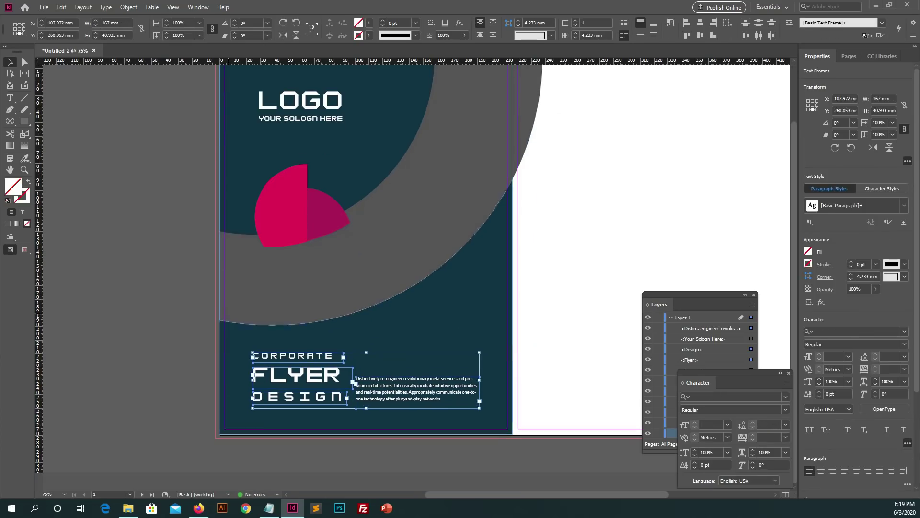
pyautogui.moveTo(356, 382); pyautogui.dragTo(361, 381)
pyautogui.hotkey('ctrl', 'shift', 'a')
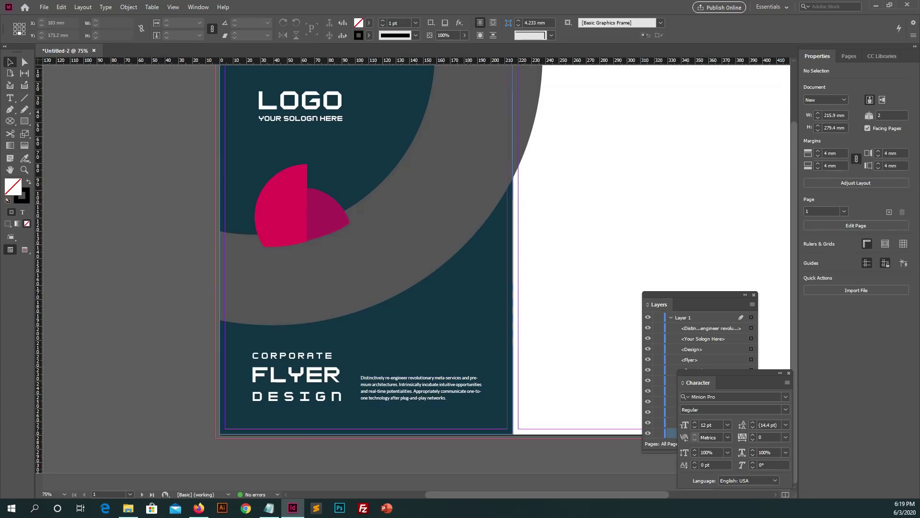
# Duplicate the crimson half-circle shape lower on the left page and rotate it slightly counterclockwise.
pyautogui.scroll(3, 413, 278)
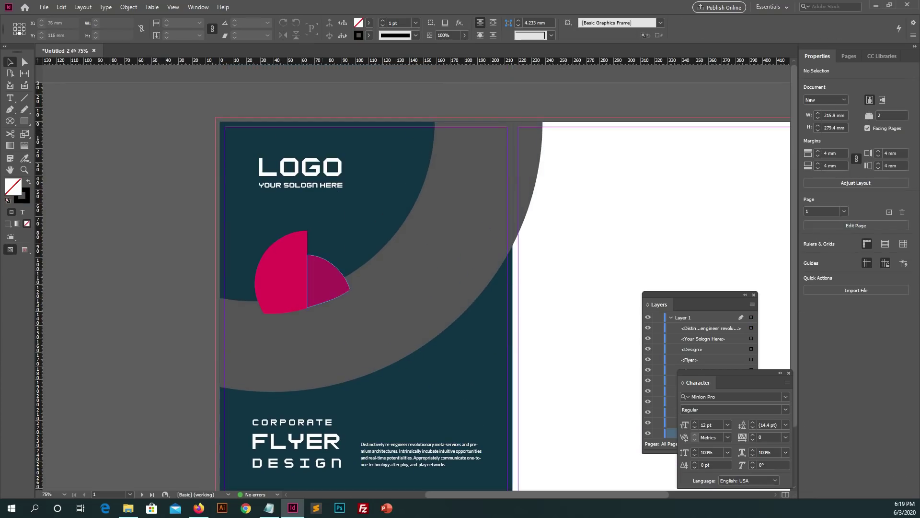
pyautogui.moveTo(302, 273); pyautogui.dragTo(403, 364)
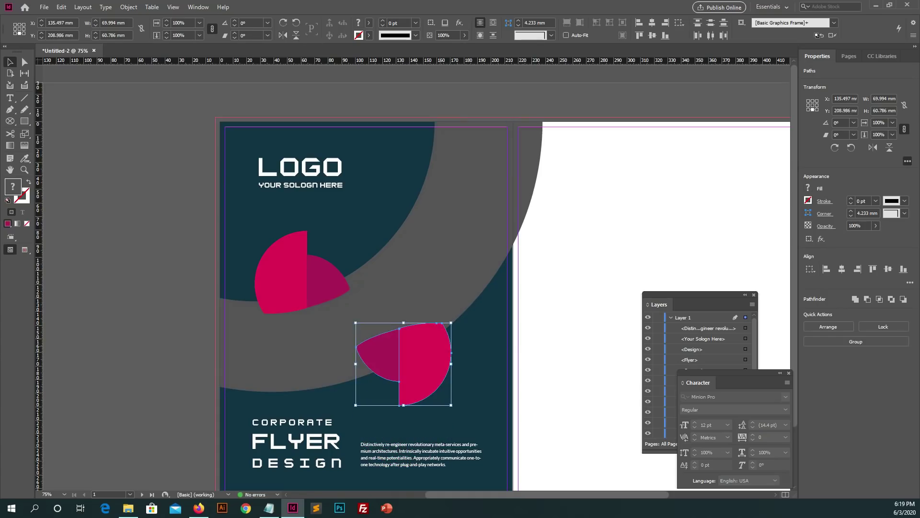
pyautogui.press('Left')
pyautogui.press('Left')
pyautogui.press('Down')
pyautogui.press('Down')
pyautogui.press('Down')
pyautogui.press('Down')
pyautogui.moveTo(452, 324); pyautogui.dragTo(446, 321)
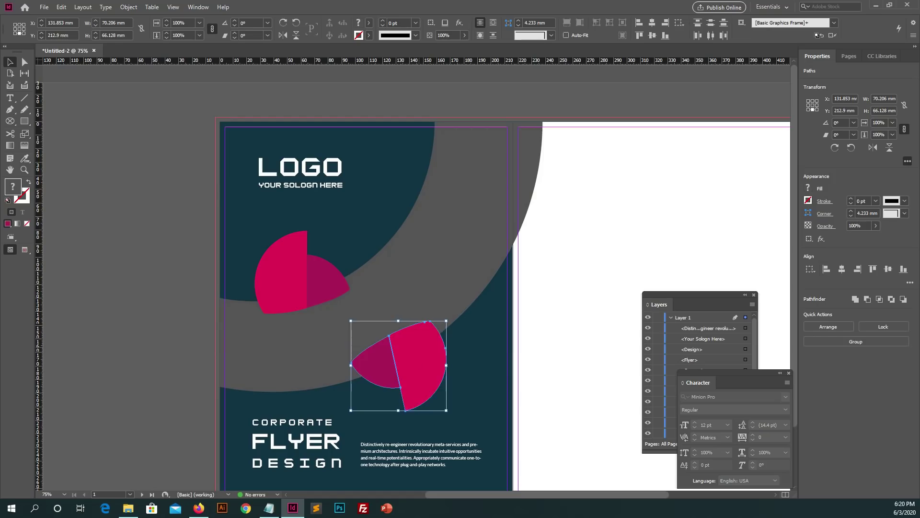
pyautogui.hotkey('ctrl', 'shift', 'a')
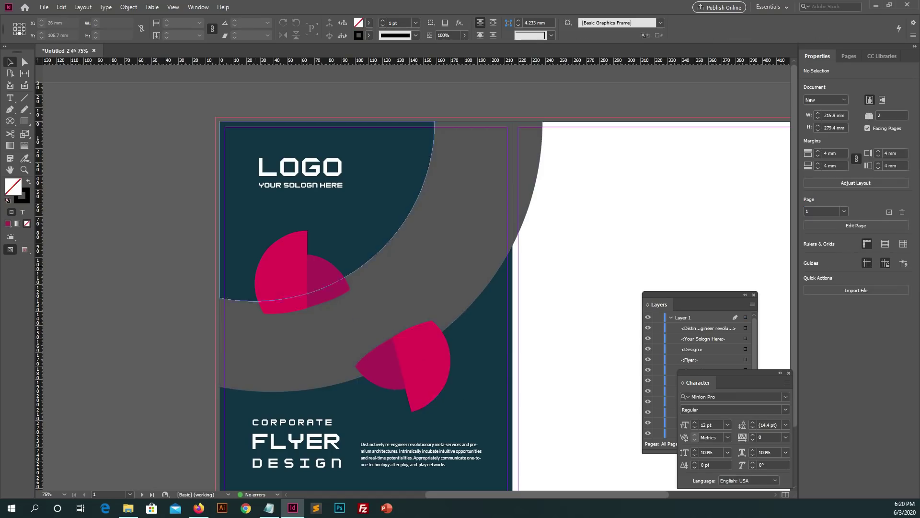
# Stretch the navy background rectangle across the right page.
pyautogui.scroll(-2, 412, 278)
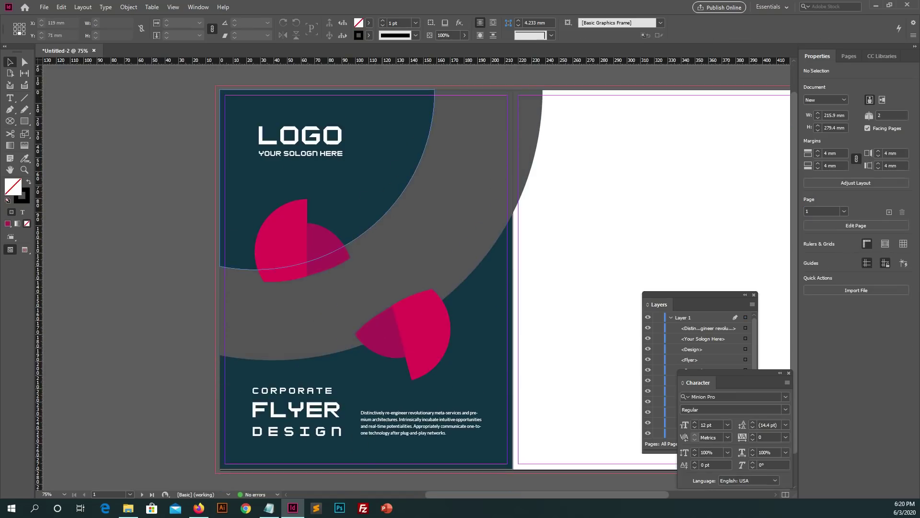
pyautogui.click(479, 383)
pyautogui.moveTo(513, 279); pyautogui.dragTo(647, 278)
# Draw a 172 mm circle on the right page, fill it #595959, and move it up-left.
pyautogui.hotkey('ctrl', 'shift', 'a')
pyautogui.scroll(-1, 413, 278)
pyautogui.hscroll(1, 417, 278)
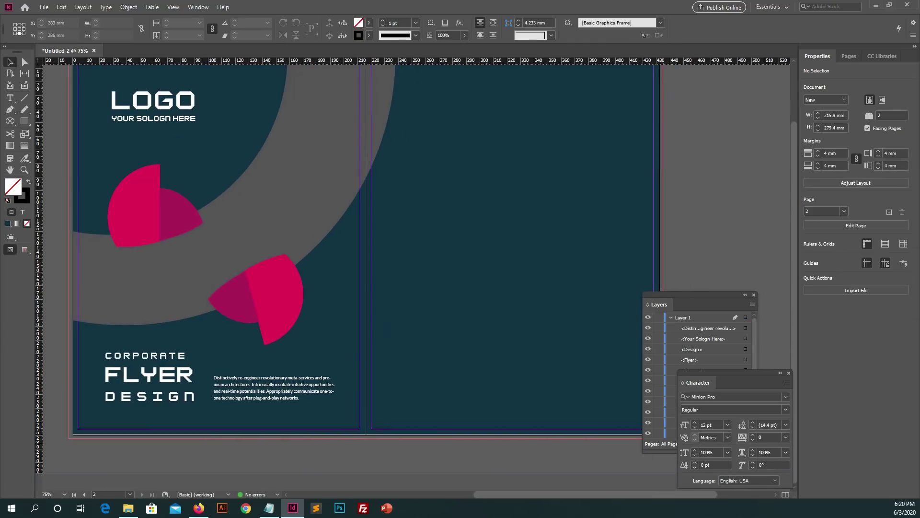
pyautogui.scroll(2, 417, 278)
pyautogui.click(9, 121)
pyautogui.click(36, 136)
pyautogui.moveTo(443, 195); pyautogui.dragTo(560, 312)
pyautogui.doubleClick(12, 186)
pyautogui.write('595959')
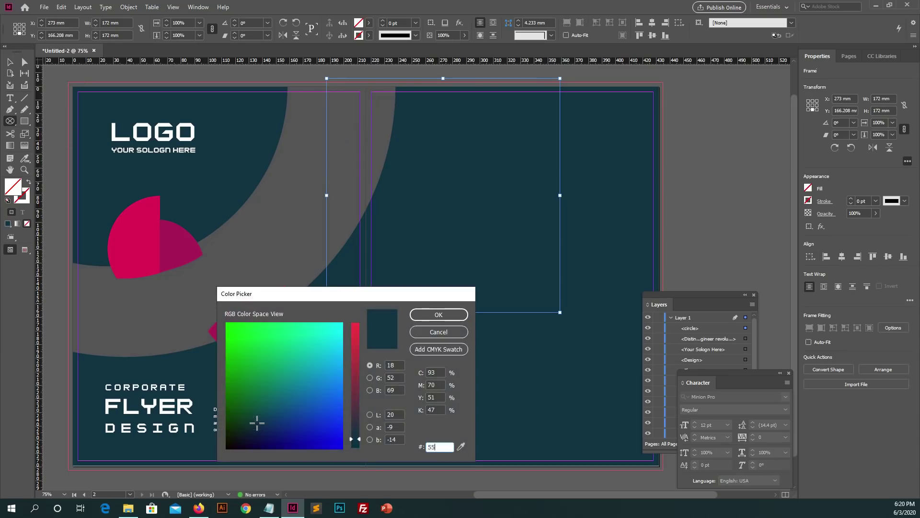
pyautogui.press('Return')
pyautogui.press('v')
pyautogui.moveTo(443, 195); pyautogui.dragTo(418, 191)
# Draw a rectangle across the circle's top and combine both into one shape with Pathfinder.
pyautogui.scroll(1, 417, 191)
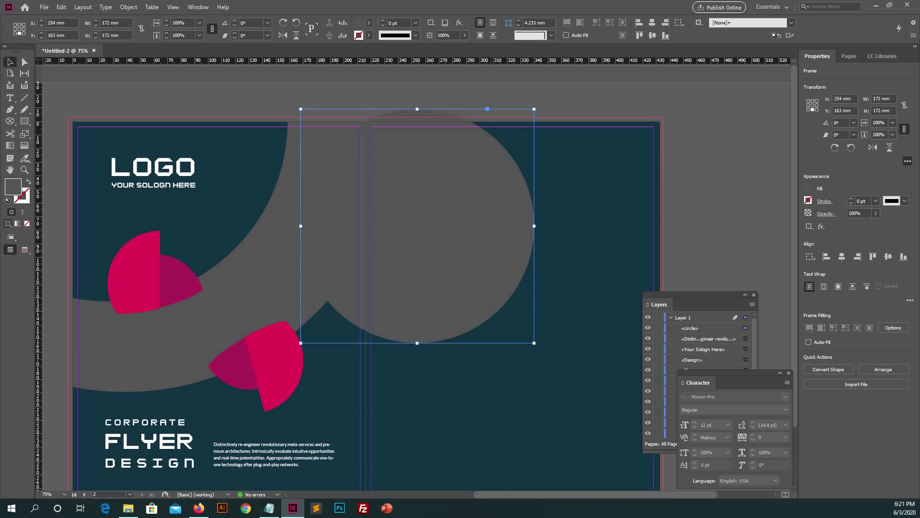
pyautogui.press('m')
pyautogui.moveTo(232, 85)
pyautogui.mouseDown()
pyautogui.moveTo(536, 343)
pyautogui.moveTo(571, 343)
pyautogui.mouseUp()
pyautogui.press('v')
pyautogui.keyDown('shift'); pyautogui.click(432, 287); pyautogui.keyUp('shift')
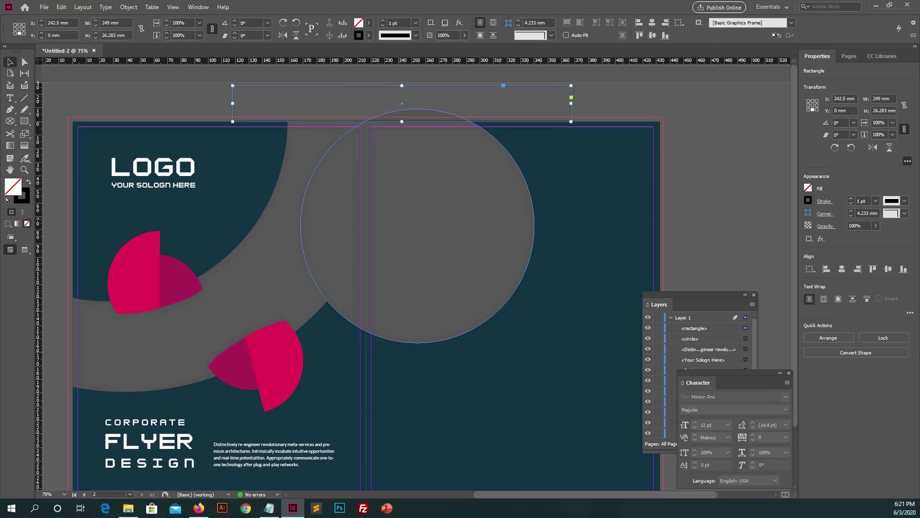
pyautogui.click(879, 298)
pyautogui.hotkey('ctrl', 'shift', 'a')
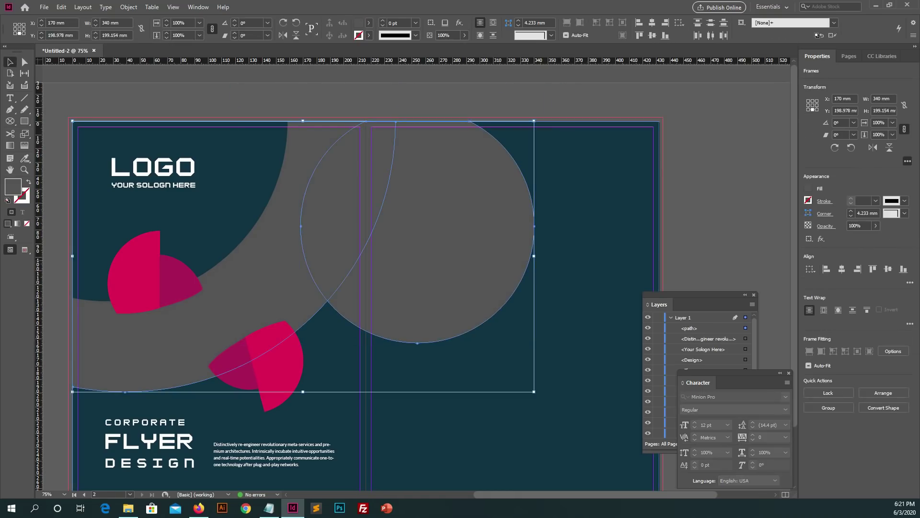
pyautogui.scroll(-1, 416, 278)
pyautogui.click(154, 141)
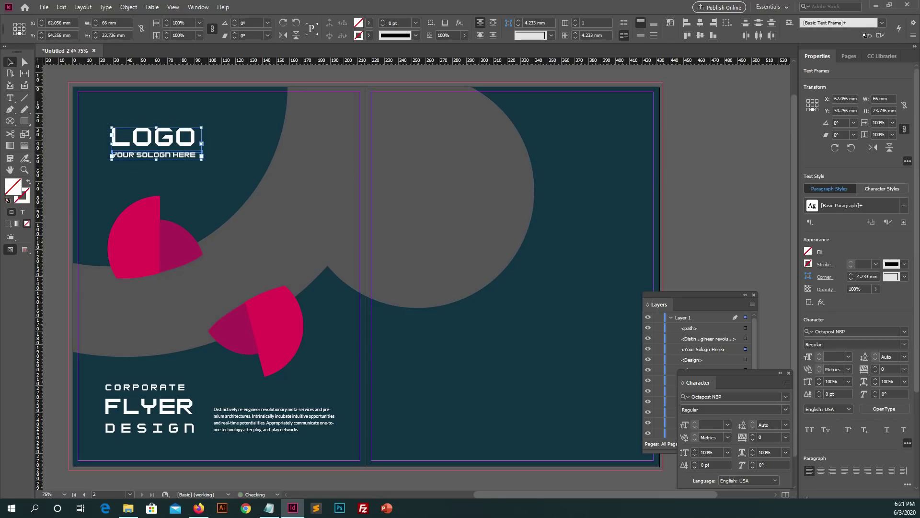
pyautogui.hotkey('ctrl', 'shift', 'a')
pyautogui.scroll(1, 366, 262)
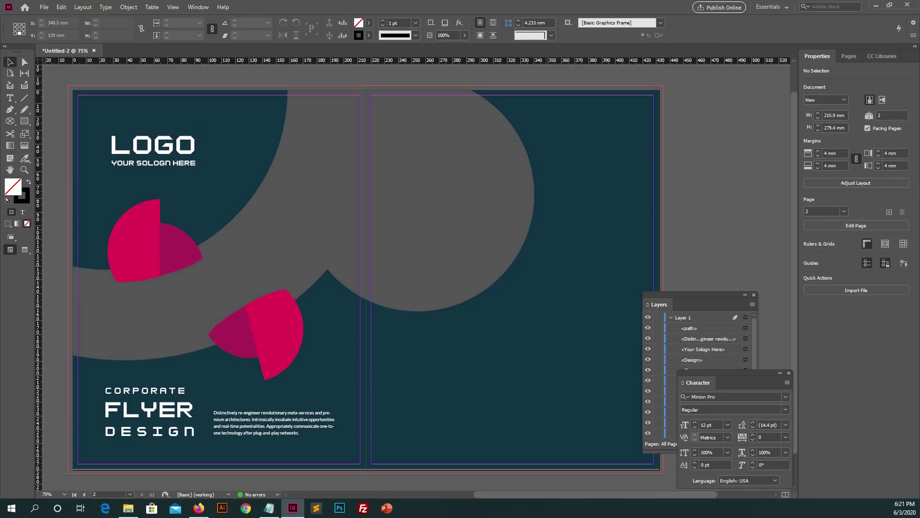
# Draw a black circle with no outline on the right page and enlarge it.
pyautogui.click(527, 383)
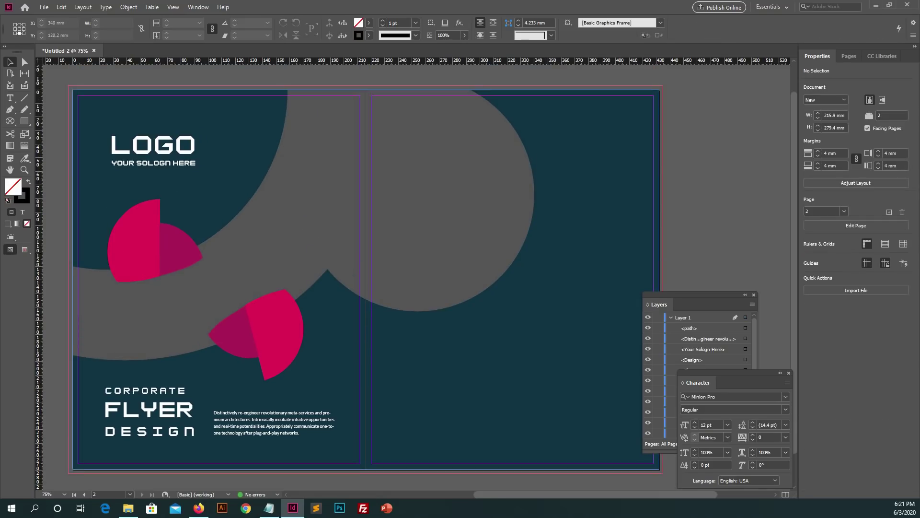
pyautogui.press('l')
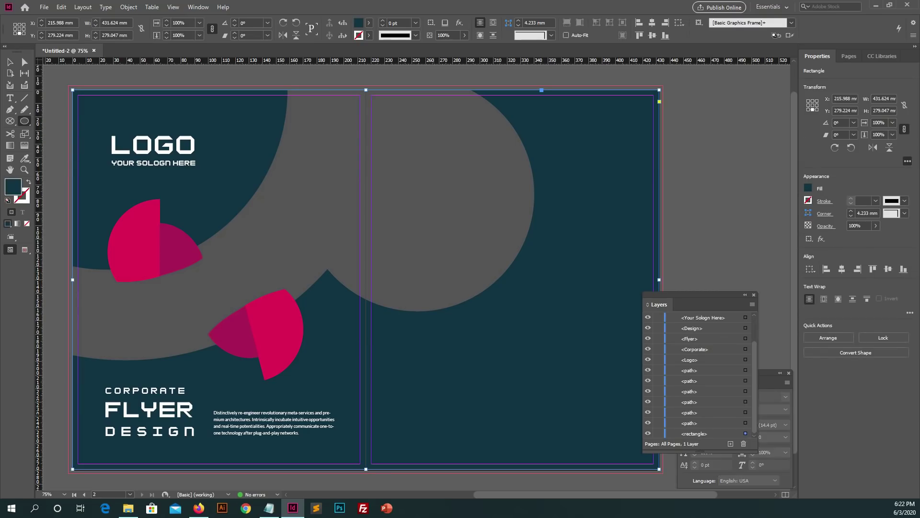
pyautogui.moveTo(486, 143)
pyautogui.mouseDown()
pyautogui.moveTo(551, 191)
pyautogui.moveTo(576, 234)
pyautogui.mouseUp()
pyautogui.click(416, 35)
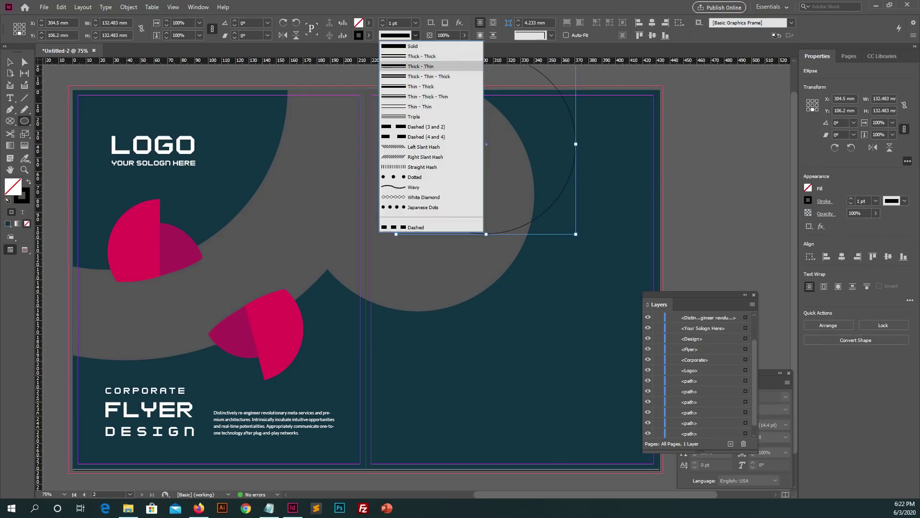
pyautogui.click(369, 35)
pyautogui.click(287, 64)
pyautogui.doubleClick(21, 196)
pyautogui.press('Return')
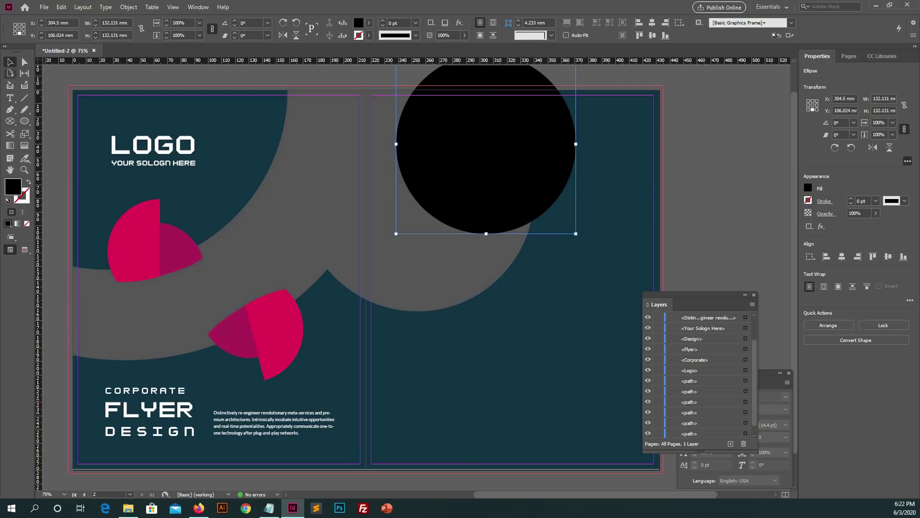
pyautogui.scroll(1, 364, 278)
pyautogui.moveTo(487, 175); pyautogui.dragTo(597, 224)
pyautogui.hotkey('ctrl', '.')
pyautogui.hotkey('ctrl', '.')
pyautogui.hotkey('ctrl', '.')
pyautogui.hotkey('ctrl', '.')
pyautogui.hotkey('ctrl', '.')
pyautogui.hotkey('ctrl', '.')
pyautogui.hotkey('ctrl', '.')
pyautogui.hotkey('ctrl', '.')
pyautogui.hotkey('ctrl', '.')
pyautogui.hotkey('ctrl', '.')
pyautogui.hotkey('ctrl', '.')
pyautogui.hotkey('ctrl', '.')
pyautogui.hotkey('ctrl', '.')
pyautogui.hotkey('ctrl', '.')
pyautogui.hotkey('ctrl', '.')
pyautogui.hotkey('ctrl', '.')
pyautogui.hotkey('ctrl', '.')
pyautogui.hotkey('ctrl', '.')
pyautogui.hotkey('ctrl', '.')
pyautogui.hotkey('ctrl', '.')
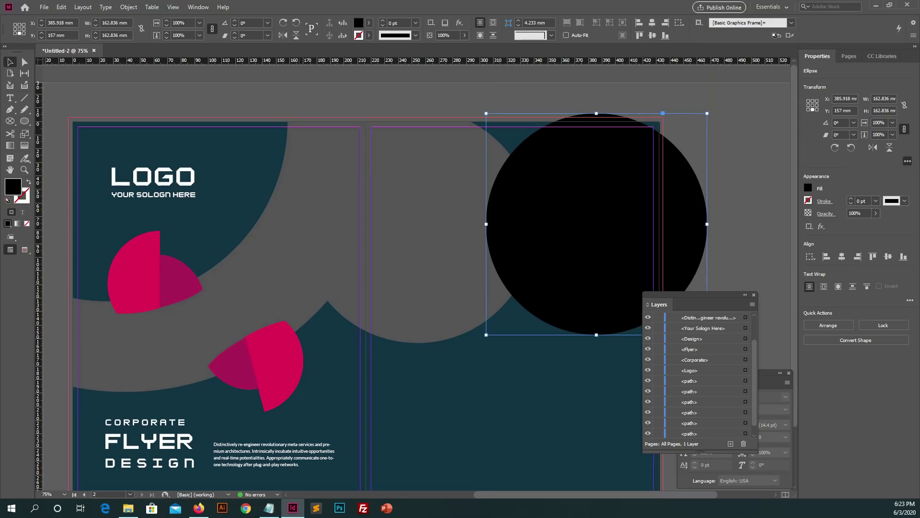
pyautogui.moveTo(596, 224); pyautogui.dragTo(596, 223)
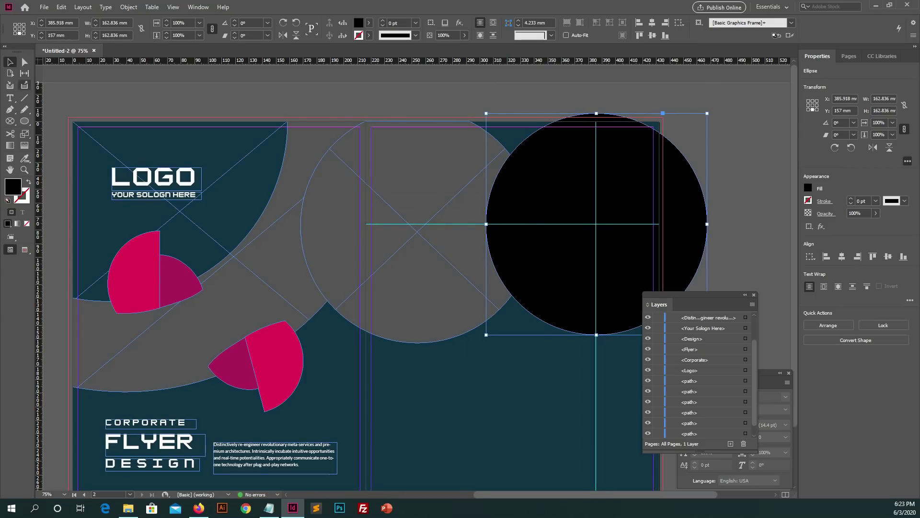
# Cut the black half-disc down to a quarter-disc using a rectangle.
pyautogui.press('m')
pyautogui.moveTo(449, 93); pyautogui.dragTo(767, 224)
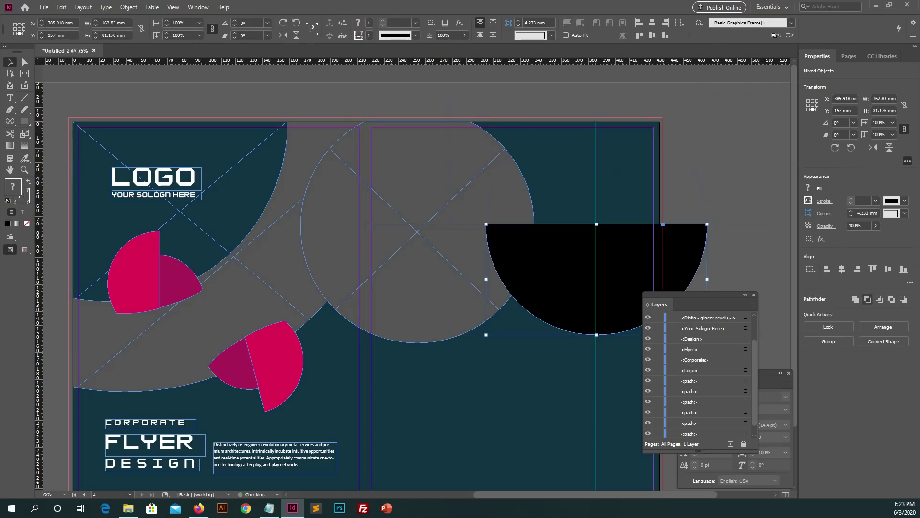
pyautogui.moveTo(469, 198)
pyautogui.mouseDown()
pyautogui.moveTo(595, 287)
pyautogui.moveTo(597, 337)
pyautogui.mouseUp()
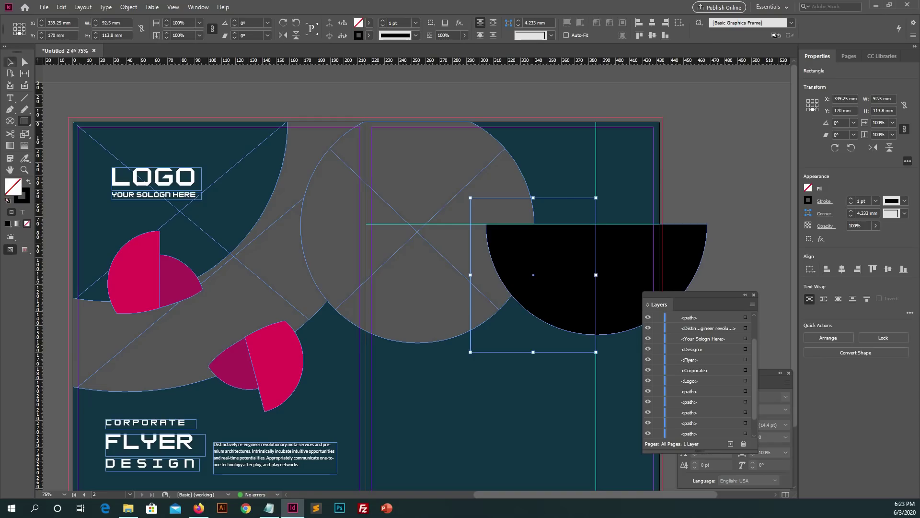
pyautogui.hotkey('ctrl', 'shift', 'a')
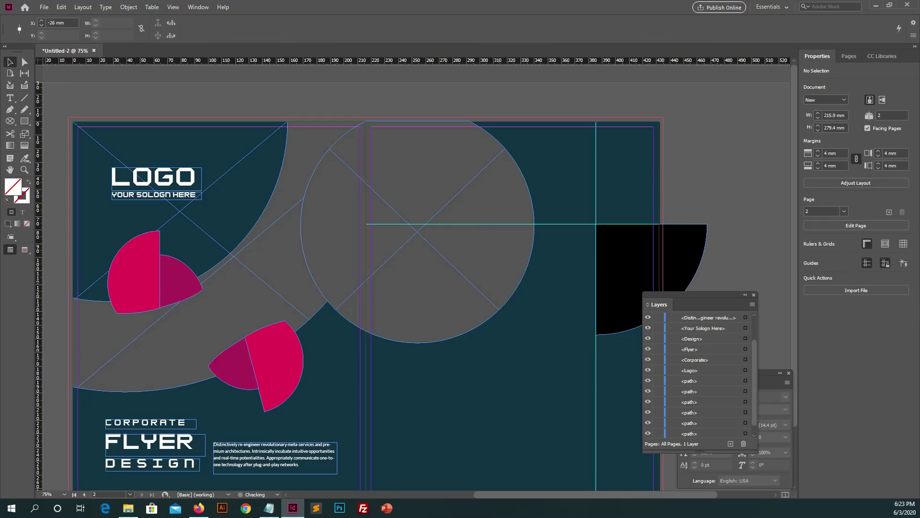
pyautogui.moveTo(432, 59); pyautogui.dragTo(432, 85)
pyautogui.hotkey('ctrl', 'z')
pyautogui.hotkey('ctrl', 'z')
pyautogui.hotkey('ctrl', 'z')
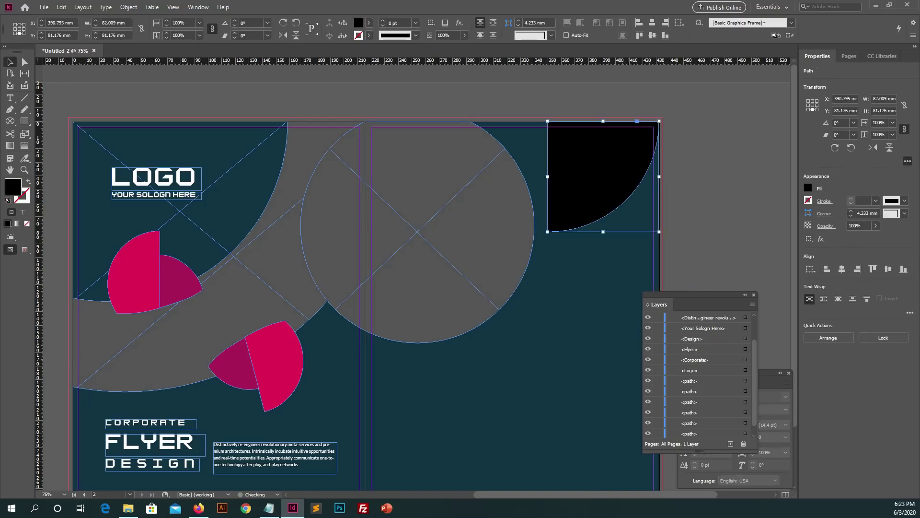
# Enlarge the quarter-disc to fill the top-right corner and place it just above the background.
pyautogui.moveTo(548, 232); pyautogui.dragTo(470, 308)
pyautogui.moveTo(700, 294); pyautogui.dragTo(720, 196)
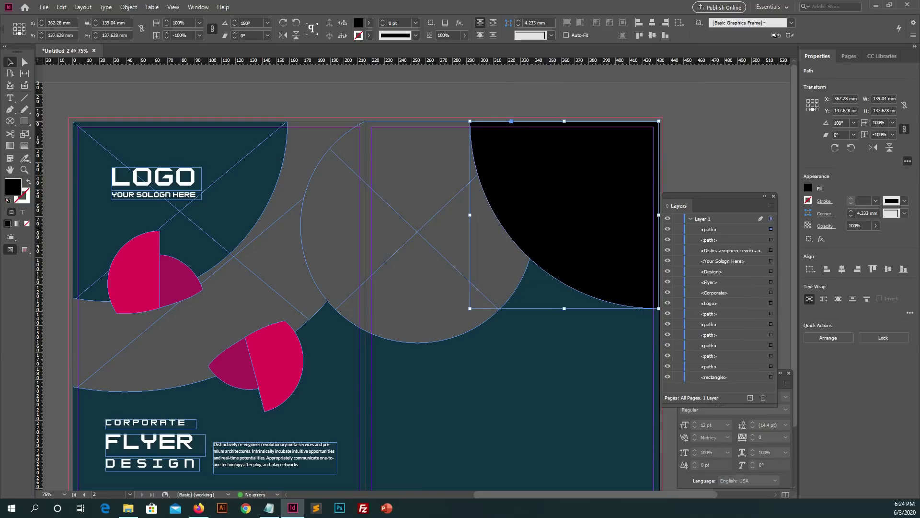
pyautogui.hotkey('ctrl', 'shift', '[')
pyautogui.hotkey('ctrl', ']')
pyautogui.hotkey('ctrl', 'shift', 'a')
pyautogui.click(368, 23)
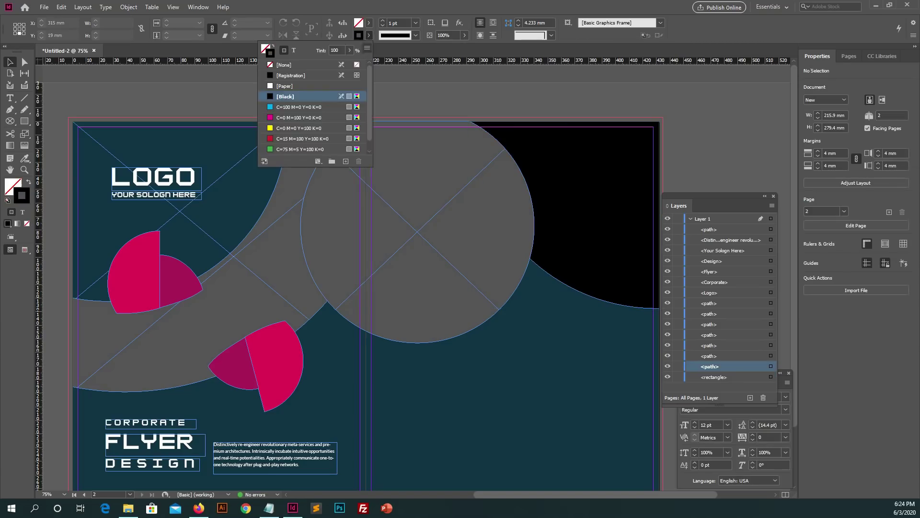
pyautogui.press('Escape')
# Fill the quarter-disc dark navy #0c222f, preview without guides, and select the grey circle and arc.
pyautogui.click(575, 192)
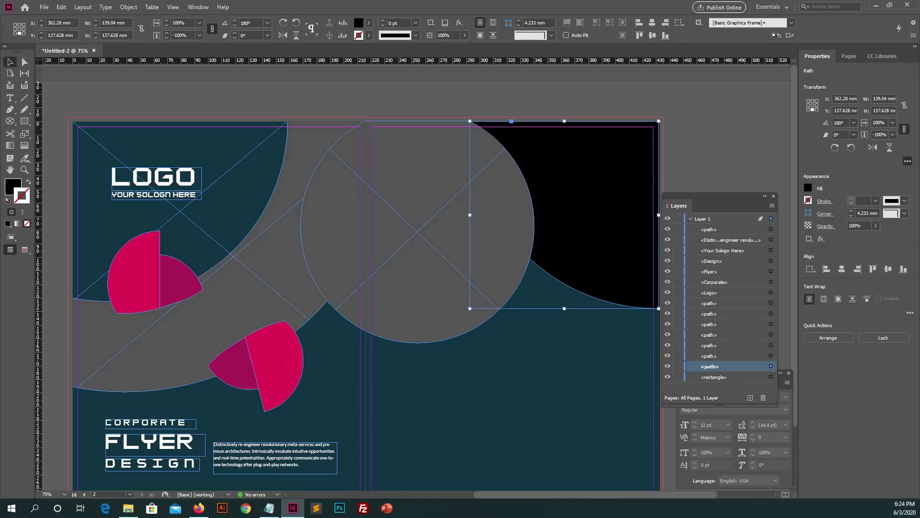
pyautogui.doubleClick(13, 186)
pyautogui.write('0c222f')
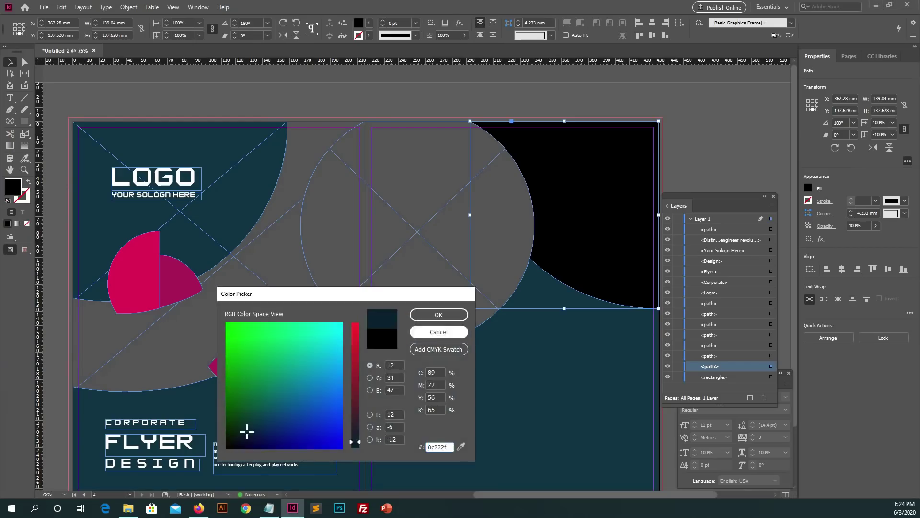
pyautogui.press('Return')
pyautogui.hotkey('ctrl', 'shift', 'a')
pyautogui.hotkey('ctrl', 'h')
pyautogui.scroll(-1, 364, 278)
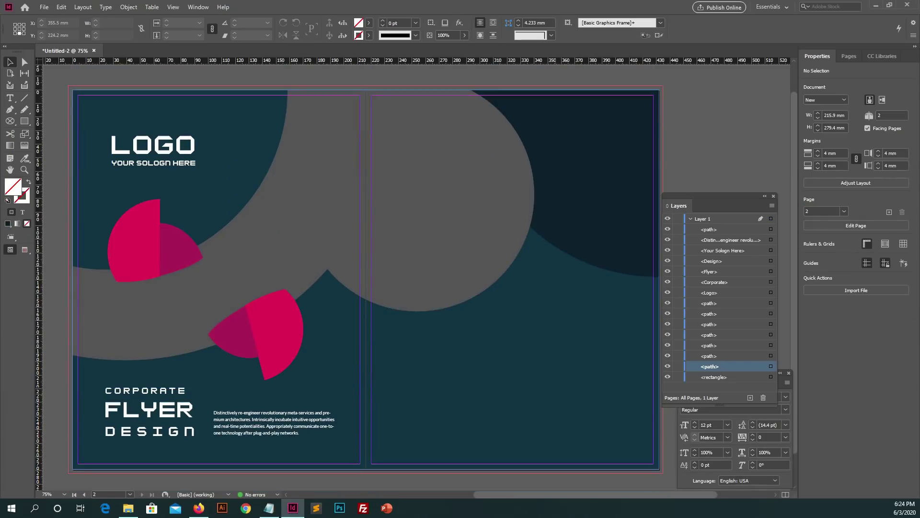
pyautogui.click(451, 273)
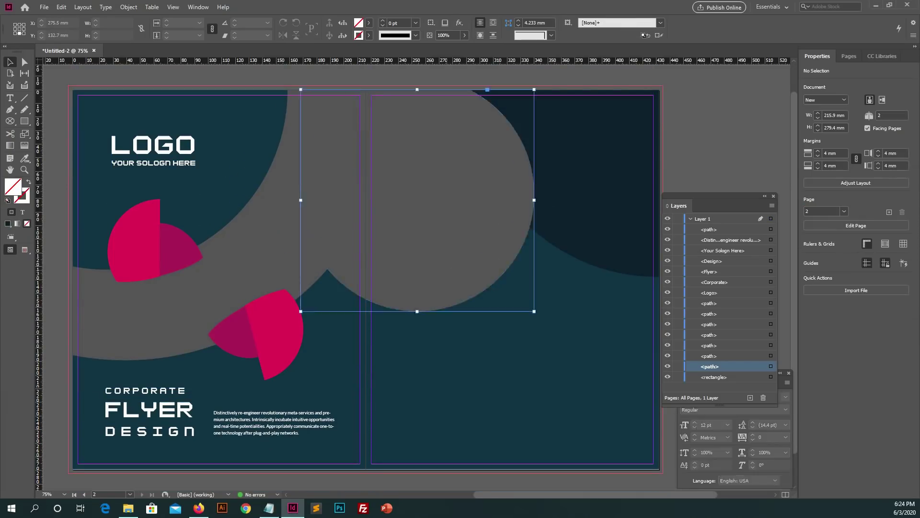
pyautogui.keyDown('shift'); pyautogui.click(192, 331); pyautogui.keyUp('shift')
# Paste copies of the FLYER title and body text, and retype the heading starting THE and ending HERE.
pyautogui.hotkey('ctrl', 'shift', 'a')
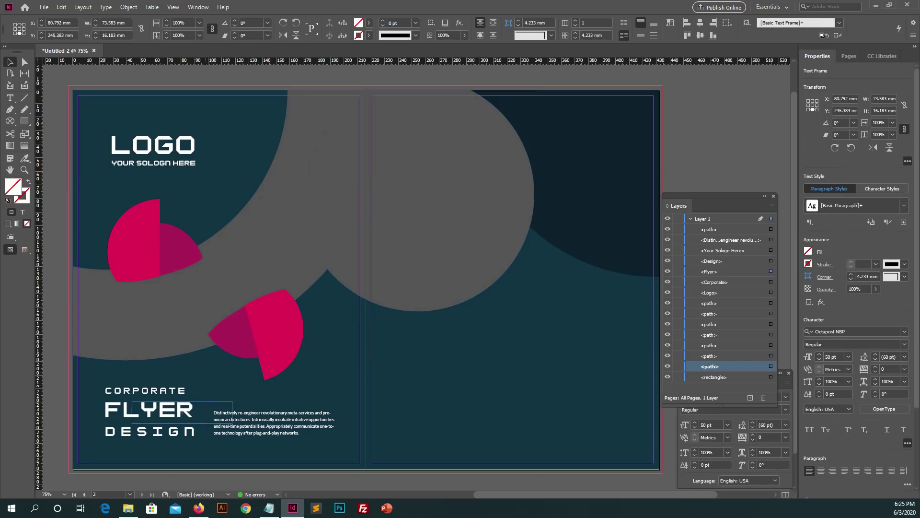
pyautogui.hotkey('ctrl', 'v')
pyautogui.moveTo(446, 396); pyautogui.dragTo(476, 385)
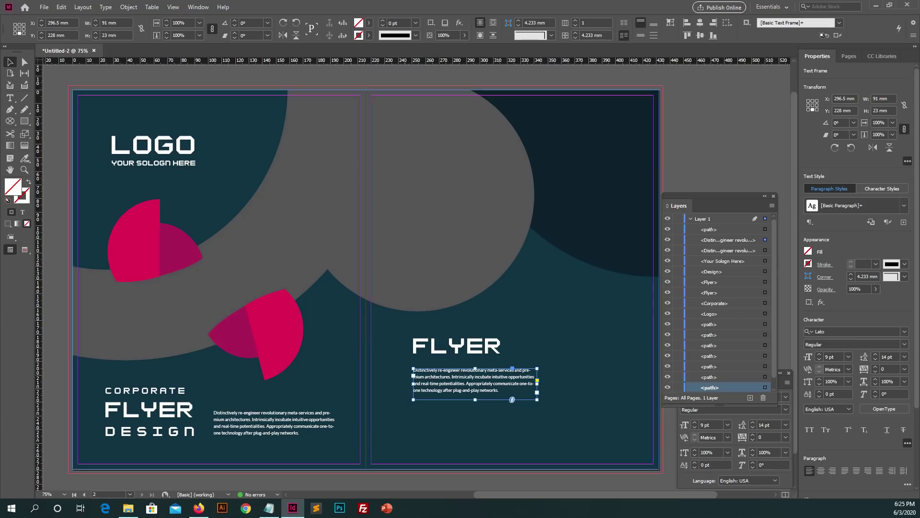
pyautogui.press('t')
pyautogui.doubleClick(455, 345)
pyautogui.write('THE')
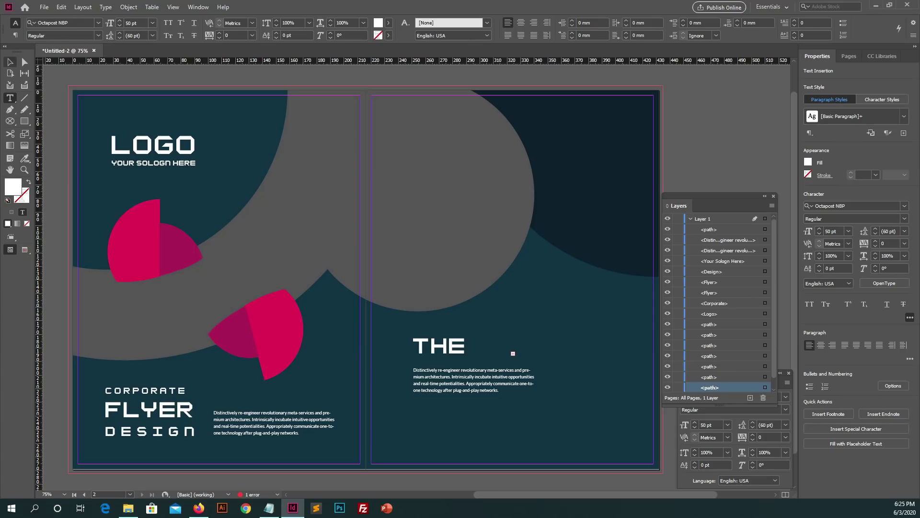
pyautogui.press('Escape')
pyautogui.hotkey('ctrl', 'z')
pyautogui.hotkey('ctrl', 'z')
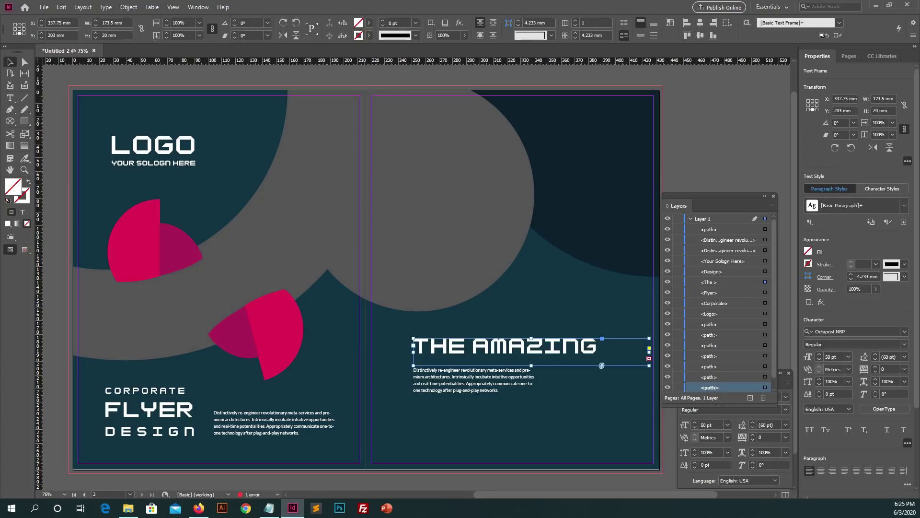
pyautogui.hotkey('ctrl', 'z')
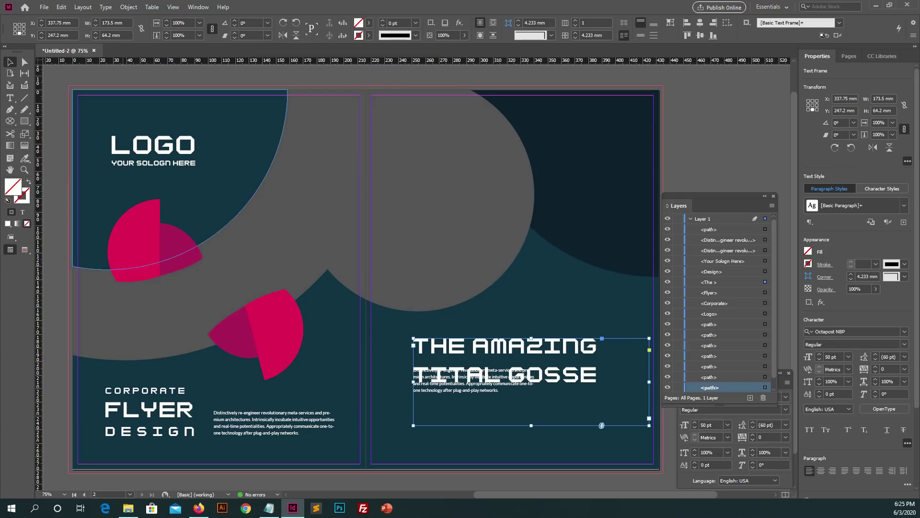
pyautogui.press('t')
pyautogui.click(599, 374)
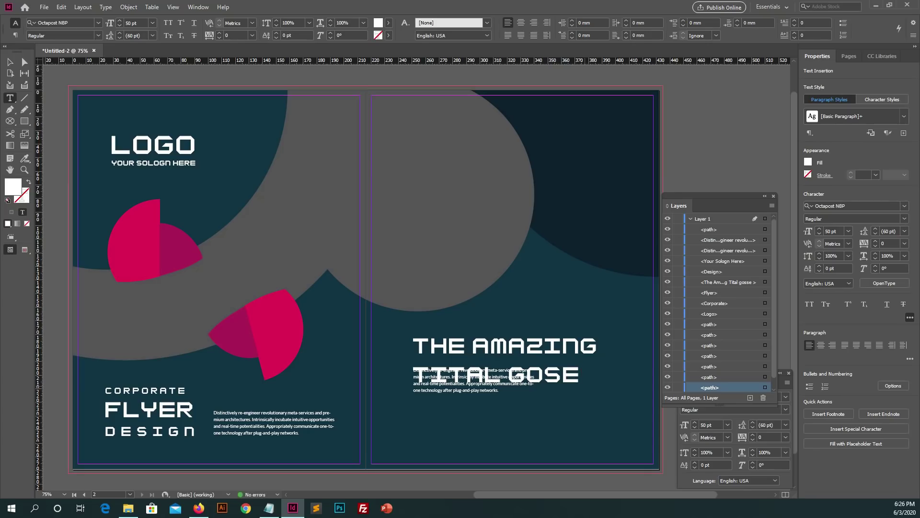
pyautogui.write('HERE')
# Set the heading in Anton at 48 pt and fit its frame to the text.
pyautogui.hotkey('ctrl', 'a')
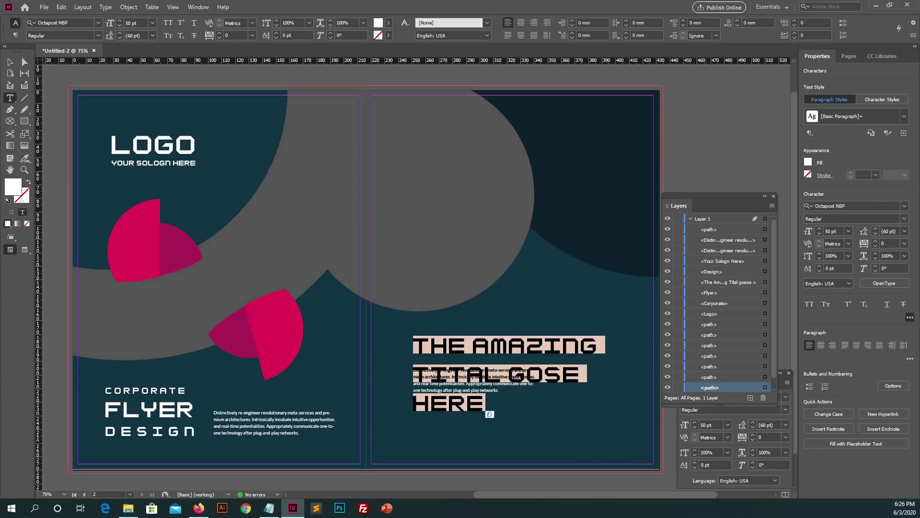
pyautogui.click(848, 231)
pyautogui.click(839, 343)
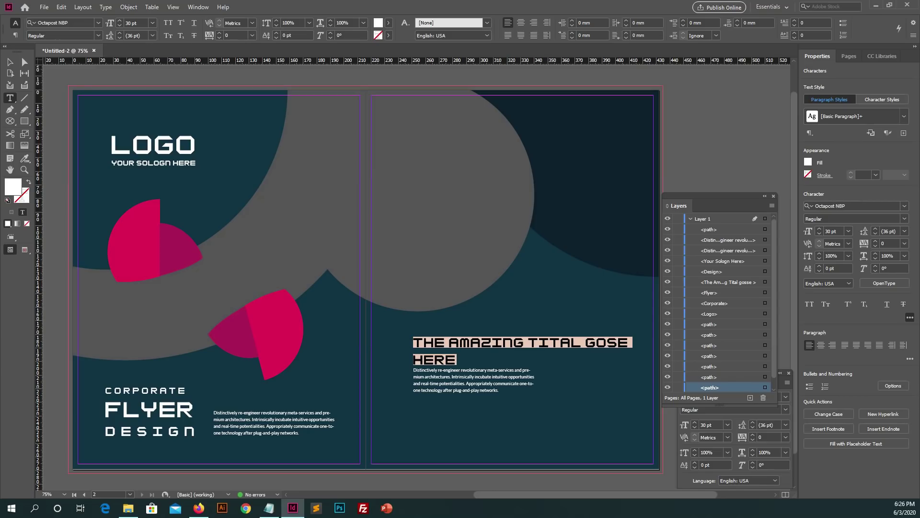
pyautogui.press('Down')
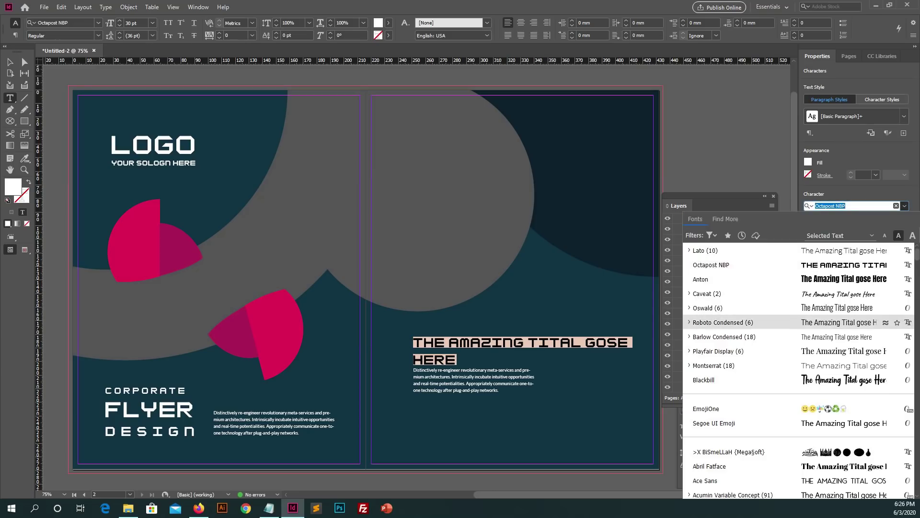
pyautogui.press('Return')
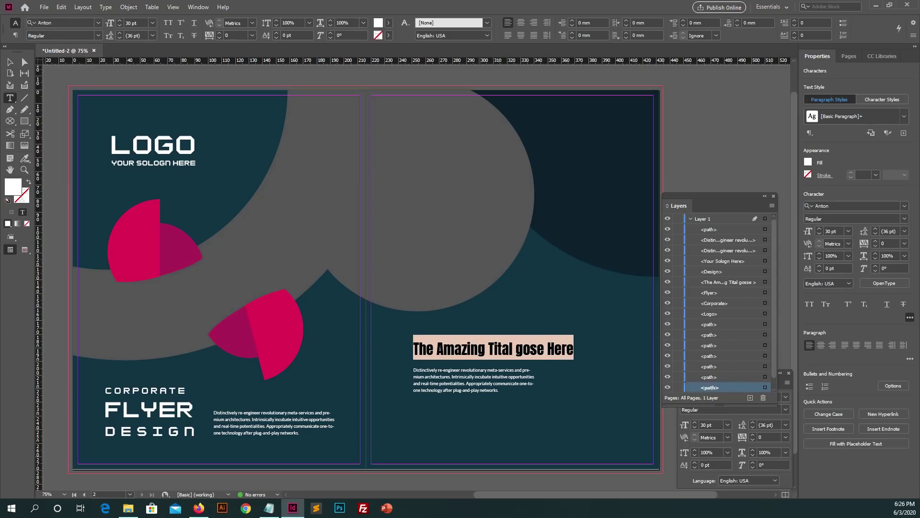
pyautogui.press('Right')
pyautogui.write('G')
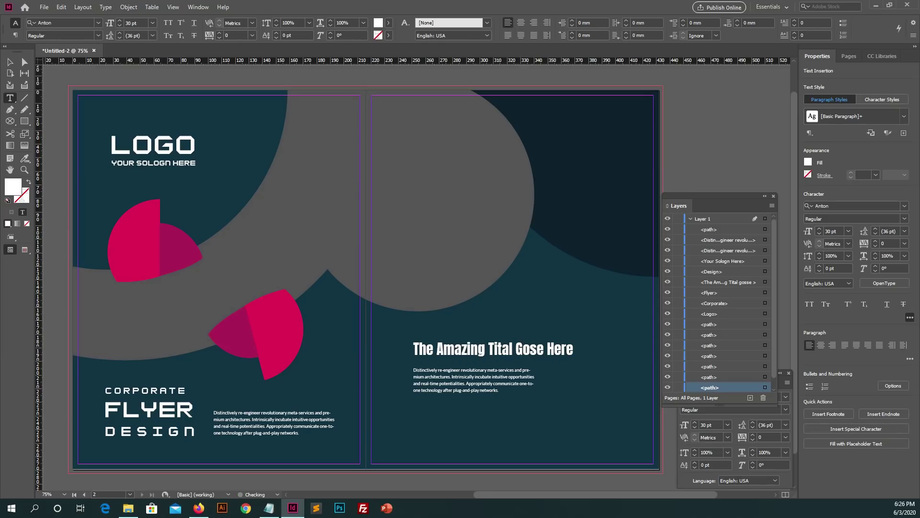
pyautogui.press('Escape')
pyautogui.moveTo(531, 425); pyautogui.dragTo(531, 381)
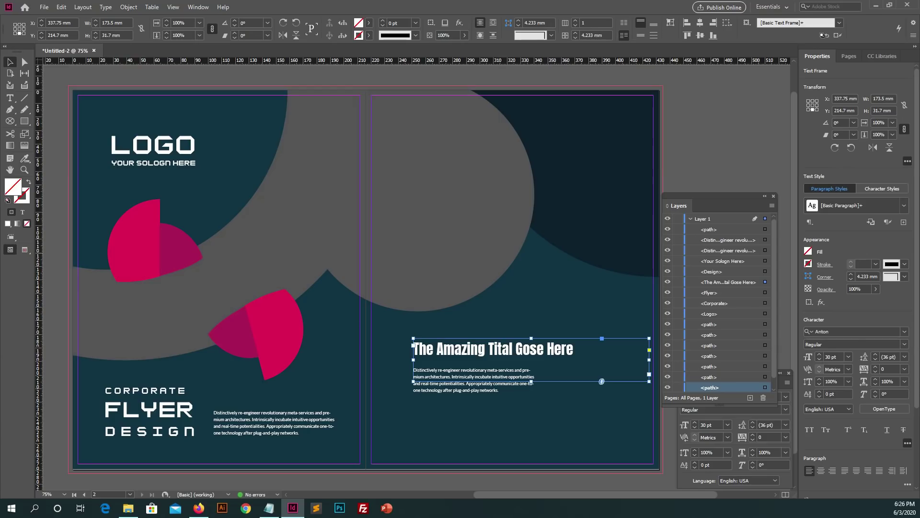
pyautogui.click(848, 357)
pyautogui.click(837, 327)
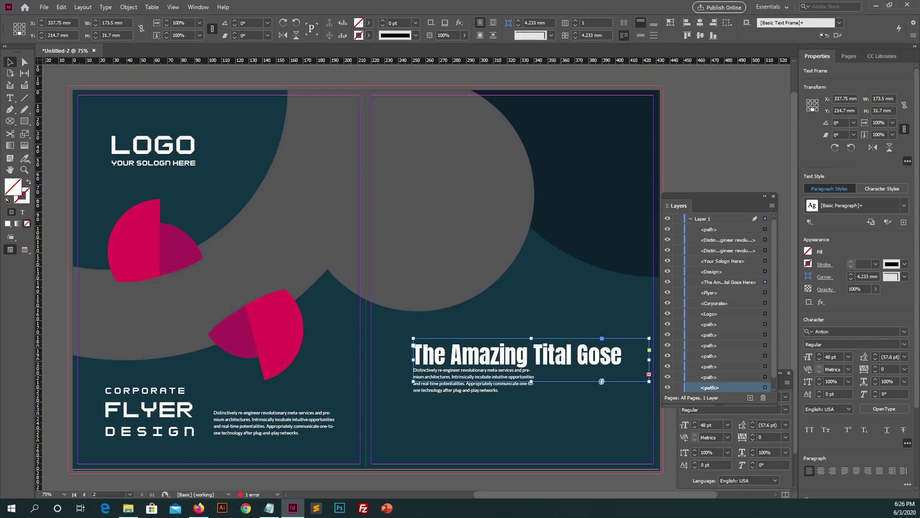
pyautogui.hotkey('ctrl', 'alt', 'c')
# Break the heading onto two lines after 'Tital', reduce it to 40 pt, and tighten its frame.
pyautogui.press('t')
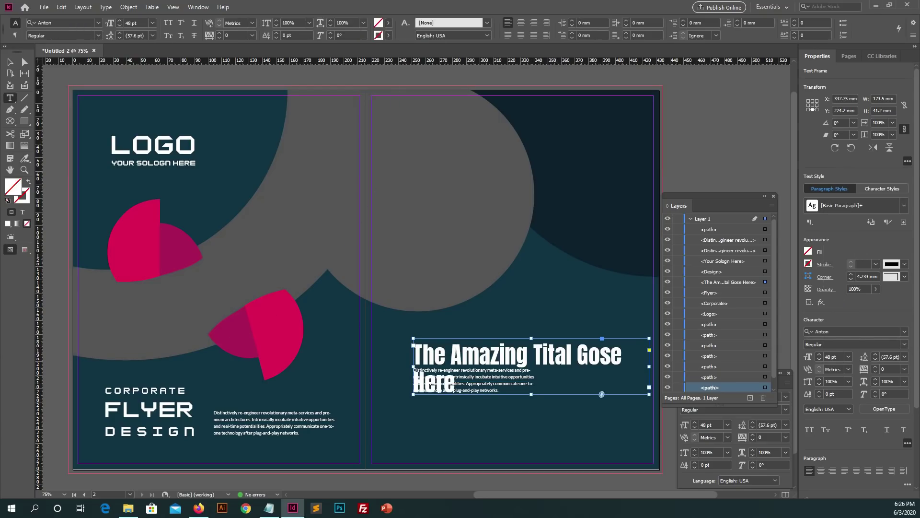
pyautogui.click(414, 346)
pyautogui.press('BackSpace')
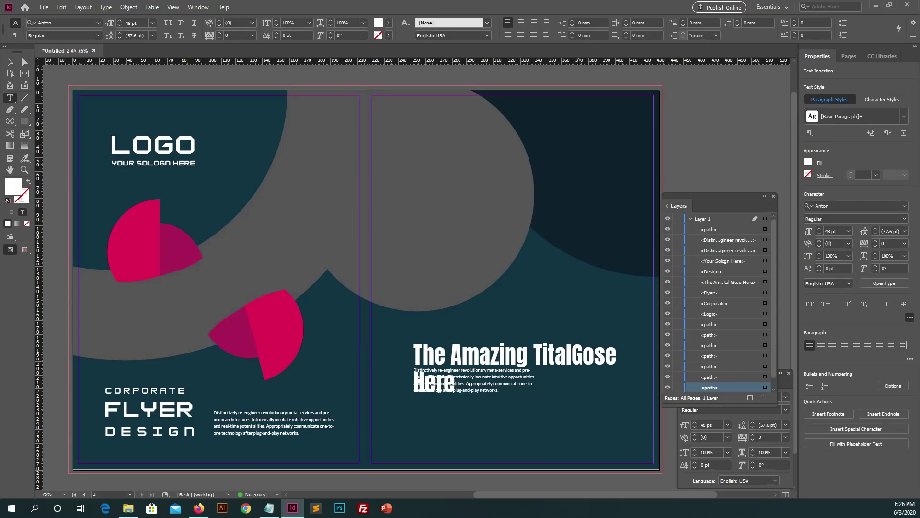
pyautogui.press('Return')
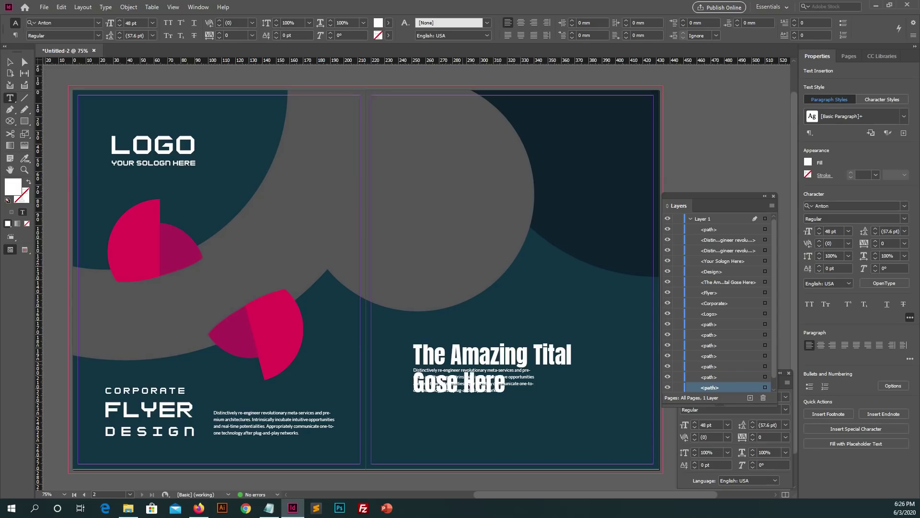
pyautogui.hotkey('ctrl', 'a')
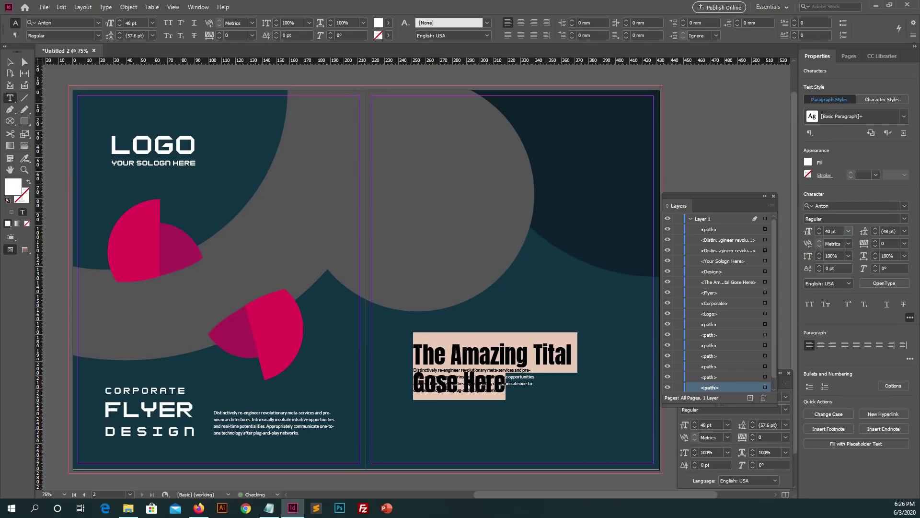
pyautogui.press('Return')
pyautogui.press('Escape')
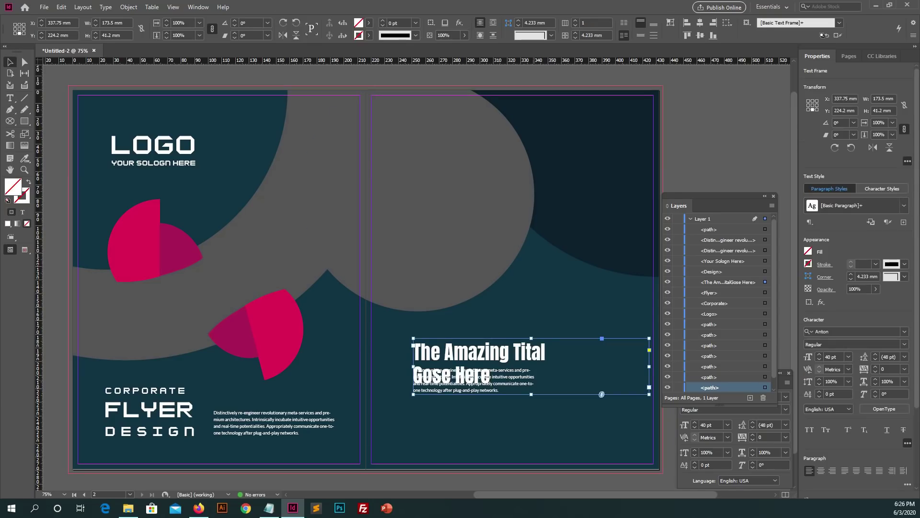
pyautogui.moveTo(649, 394); pyautogui.dragTo(579, 387)
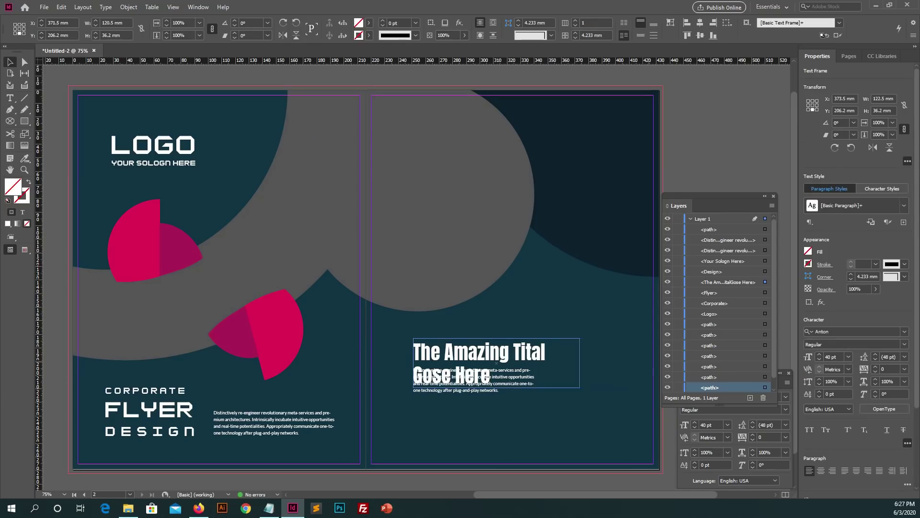
# Move the body text below the heading and shift both slightly left.
pyautogui.moveTo(475, 383); pyautogui.dragTo(474, 407)
pyautogui.keyDown('shift'); pyautogui.click(479, 357); pyautogui.keyUp('shift')
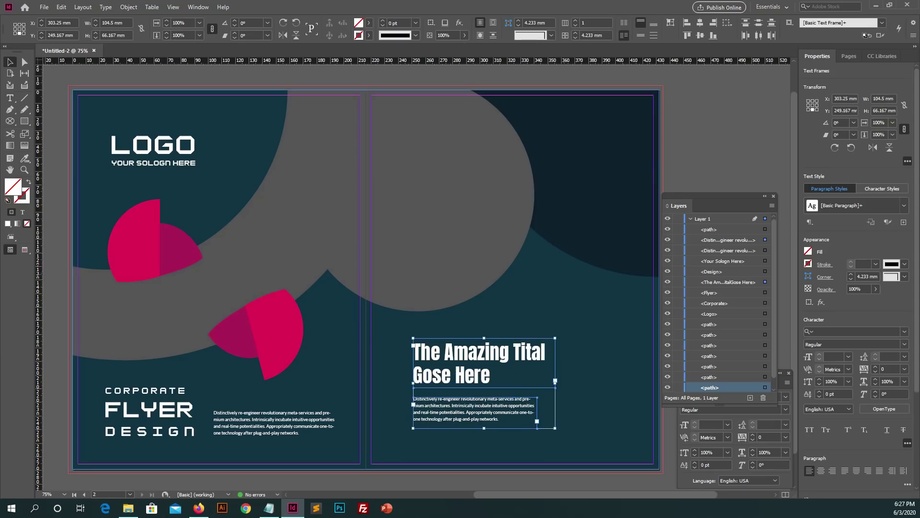
pyautogui.moveTo(480, 364)
pyautogui.mouseDown()
pyautogui.moveTo(459, 366)
pyautogui.moveTo(470, 356)
pyautogui.mouseUp()
pyautogui.hotkey('ctrl', 'shift', 'a')
# Widen the body text frame and replace its text with the two new paragraphs.
pyautogui.click(460, 398)
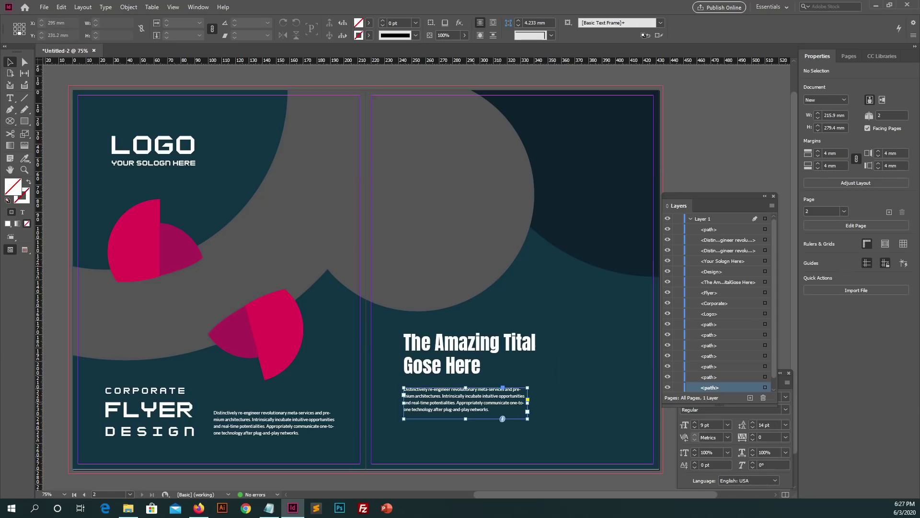
pyautogui.moveTo(526, 400); pyautogui.dragTo(522, 426)
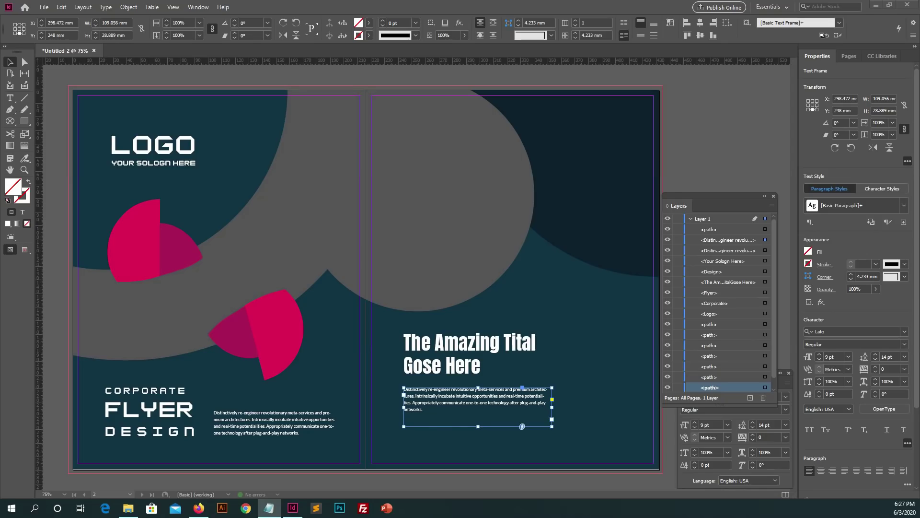
pyautogui.hotkey('alt', 'Tab')
pyautogui.press('Return')
pyautogui.hotkey('ctrl', 'a')
pyautogui.hotkey('ctrl', 'v')
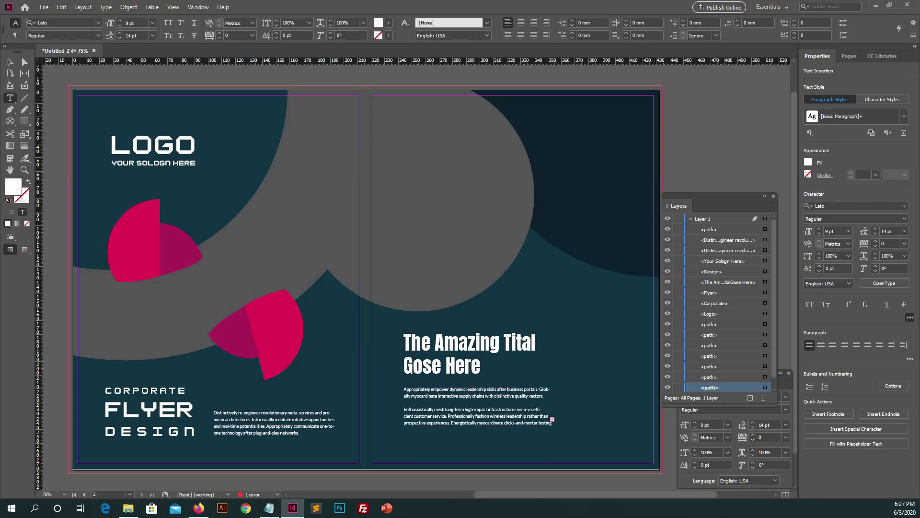
pyautogui.press('Escape')
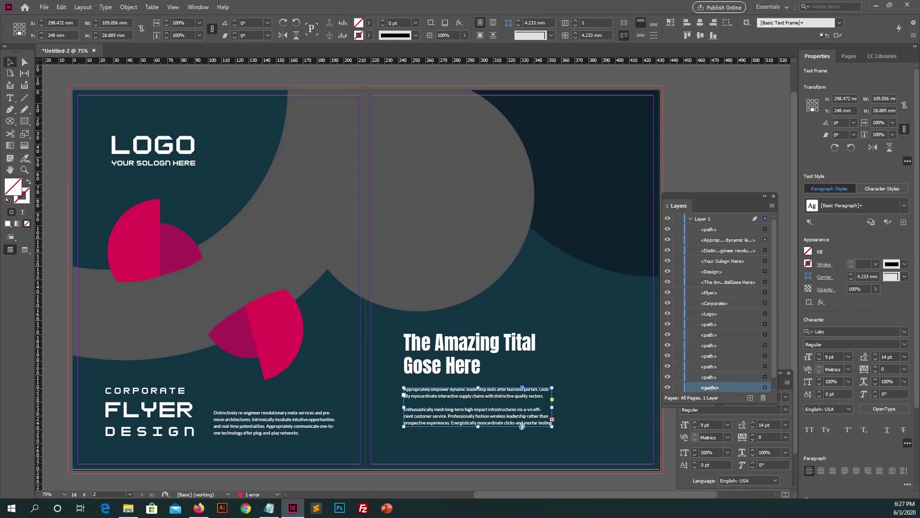
# Nudge the headline and body frames down into place on the right page.
pyautogui.press('Down')
pyautogui.press('Down')
pyautogui.press('Down')
pyautogui.press('Down')
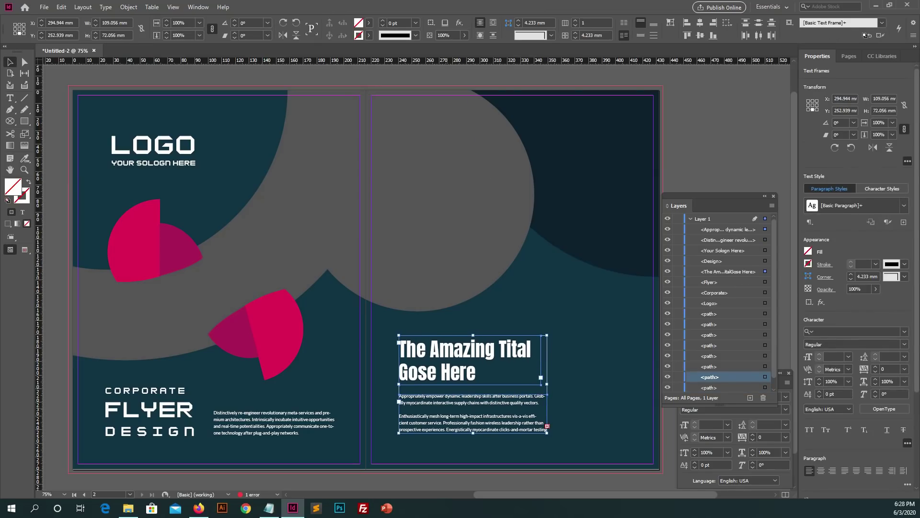
pyautogui.press('Down')
pyautogui.press('Down')
pyautogui.press('Down')
pyautogui.press('Down')
pyautogui.hotkey('shift', 'Left')
pyautogui.hotkey('shift', 'Left')
pyautogui.hotkey('shift', 'Left')
pyautogui.hotkey('shift', 'Left')
pyautogui.hotkey('shift', 'Left')
pyautogui.hotkey('shift', 'Left')
pyautogui.hotkey('shift', 'Left')
pyautogui.hotkey('shift', 'Left')
pyautogui.hotkey('shift', 'Left')
pyautogui.hotkey('shift', 'Left')
pyautogui.hotkey('shift', 'Left')
pyautogui.hotkey('shift', 'Left')
pyautogui.hotkey('shift', 'Left')
pyautogui.hotkey('shift', 'Left')
pyautogui.hotkey('shift', 'Left')
pyautogui.hotkey('shift', 'Left')
pyautogui.hotkey('shift', 'Left')
pyautogui.hotkey('shift', 'Left')
pyautogui.hotkey('shift', 'Left')
pyautogui.hotkey('shift', 'Left')
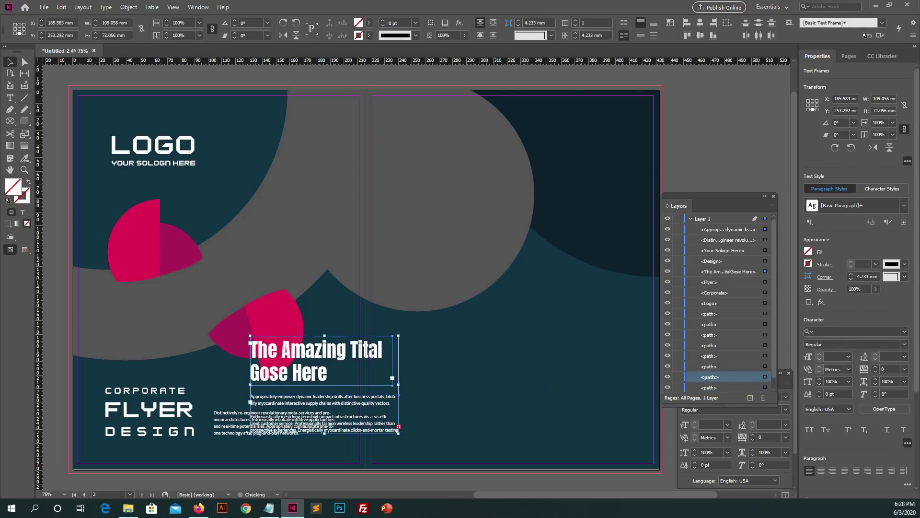
pyautogui.press('Down')
pyautogui.press('Down')
pyautogui.press('Down')
pyautogui.hotkey('shift', 'Right')
pyautogui.hotkey('shift', 'Right')
pyautogui.hotkey('shift', 'Right')
pyautogui.hotkey('shift', 'Right')
pyautogui.hotkey('shift', 'Right')
pyautogui.hotkey('shift', 'Right')
pyautogui.hotkey('shift', 'Right')
pyautogui.hotkey('shift', 'Right')
pyautogui.hotkey('shift', 'Right')
pyautogui.hotkey('shift', 'Right')
pyautogui.hotkey('shift', 'Right')
pyautogui.hotkey('shift', 'Right')
pyautogui.hotkey('shift', 'Right')
pyautogui.hotkey('shift', 'Right')
pyautogui.hotkey('shift', 'Right')
pyautogui.hotkey('shift', 'Right')
pyautogui.hotkey('shift', 'Right')
pyautogui.hotkey('shift', 'Right')
pyautogui.hotkey('shift', 'Right')
pyautogui.hotkey('shift', 'Right')
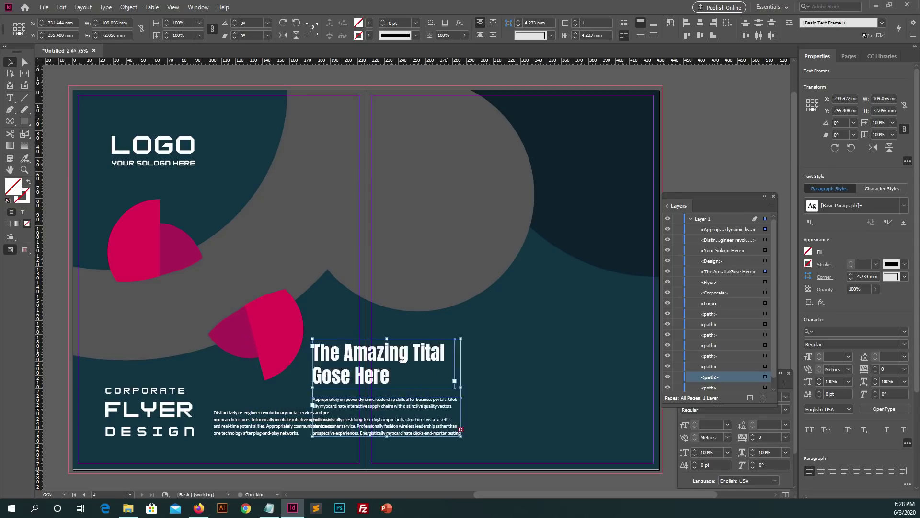
pyautogui.hotkey('shift', 'Right')
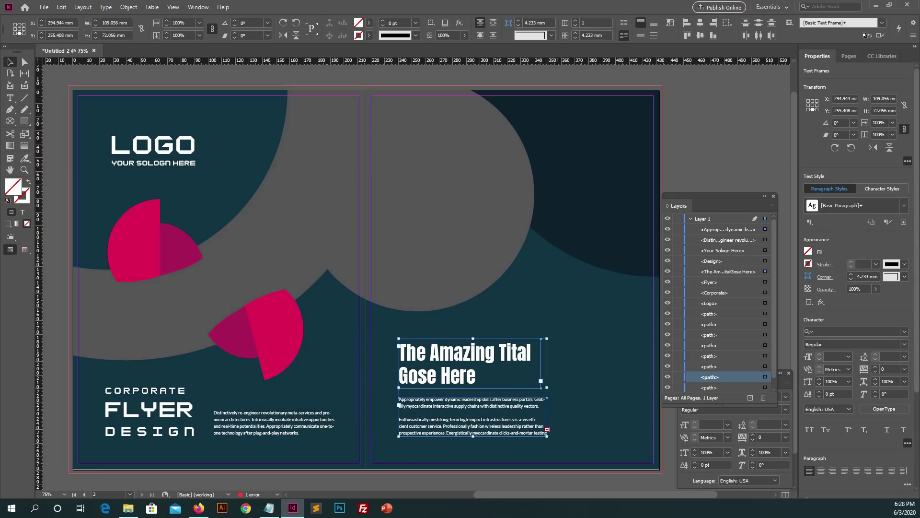
pyautogui.hotkey('ctrl', 'shift', 'a')
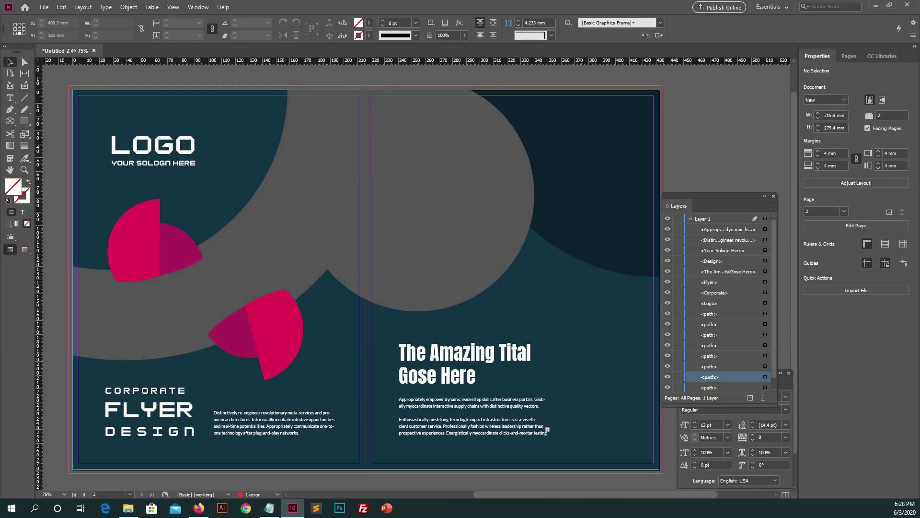
# Copy the DESIGN text onto the right page and retype it as CONTACT US with 0 letter spacing.
pyautogui.click(178, 396)
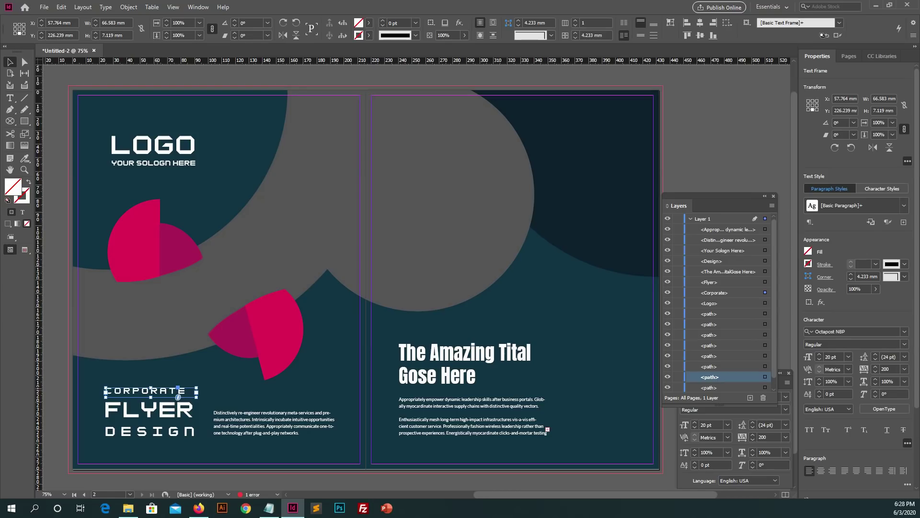
pyautogui.moveTo(180, 439); pyautogui.dragTo(635, 378)
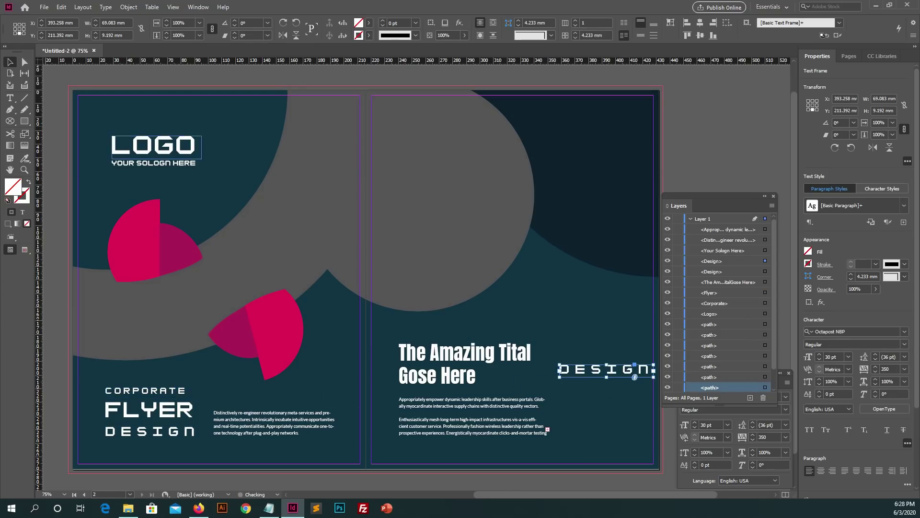
pyautogui.press('t')
pyautogui.hotkey('ctrl', 'a')
pyautogui.write('con-')
pyautogui.hotkey('ctrl', 'a')
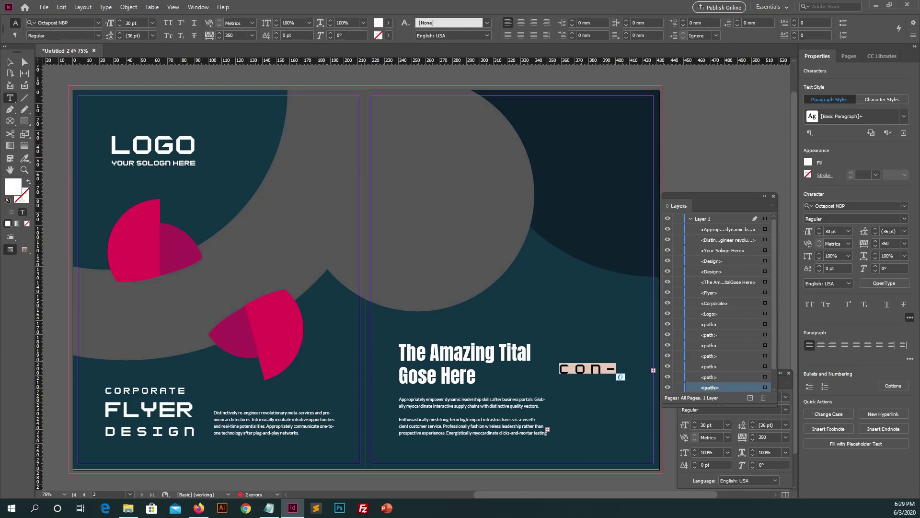
pyautogui.write('0')
pyautogui.press('Return')
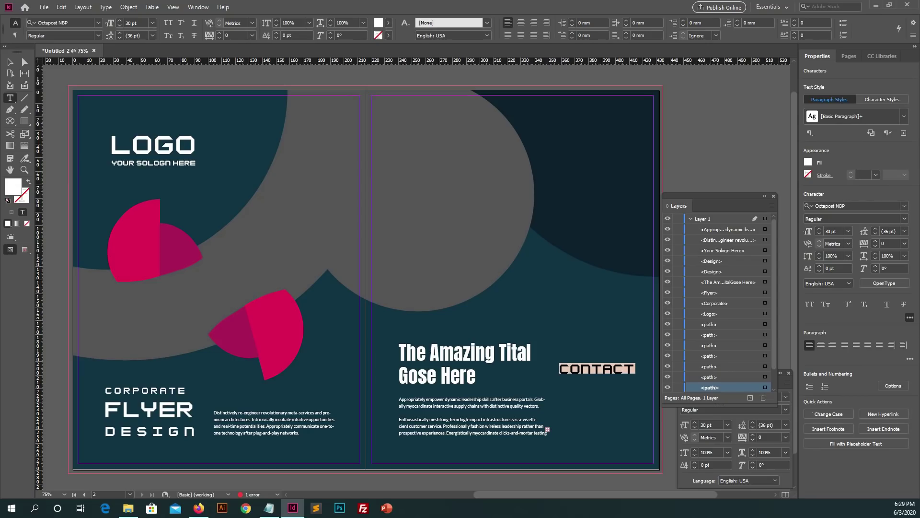
pyautogui.press('Right')
pyautogui.write('u')
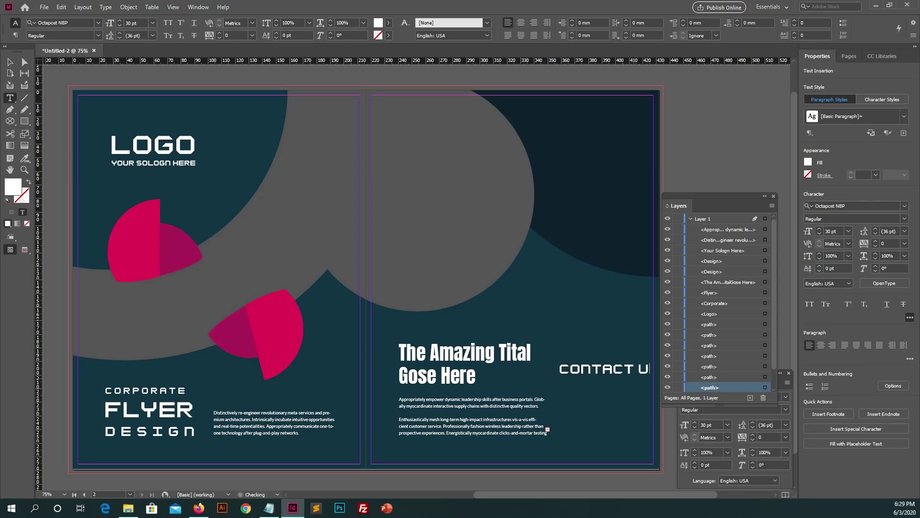
pyautogui.press('Escape')
# Copy the title below CONTACT US and replace its text with the phone number.
pyautogui.hscroll(3, 645, 376)
pyautogui.doubleClick(646, 377)
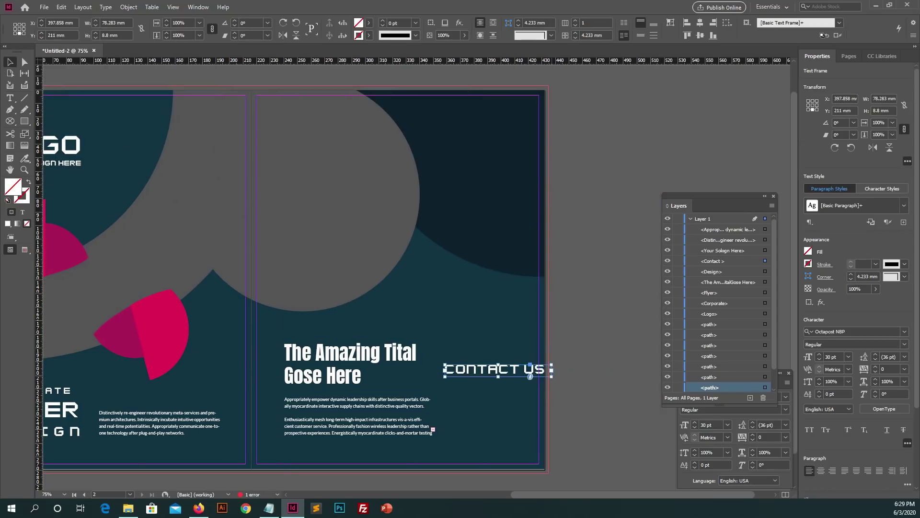
pyautogui.moveTo(350, 364); pyautogui.dragTo(512, 413)
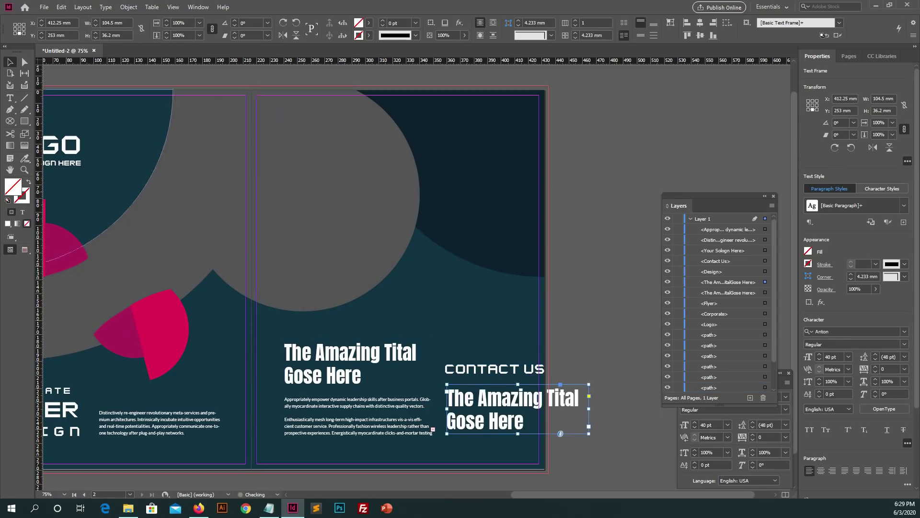
pyautogui.doubleClick(479, 406)
pyautogui.hotkey('ctrl', 'a')
pyautogui.write('+9')
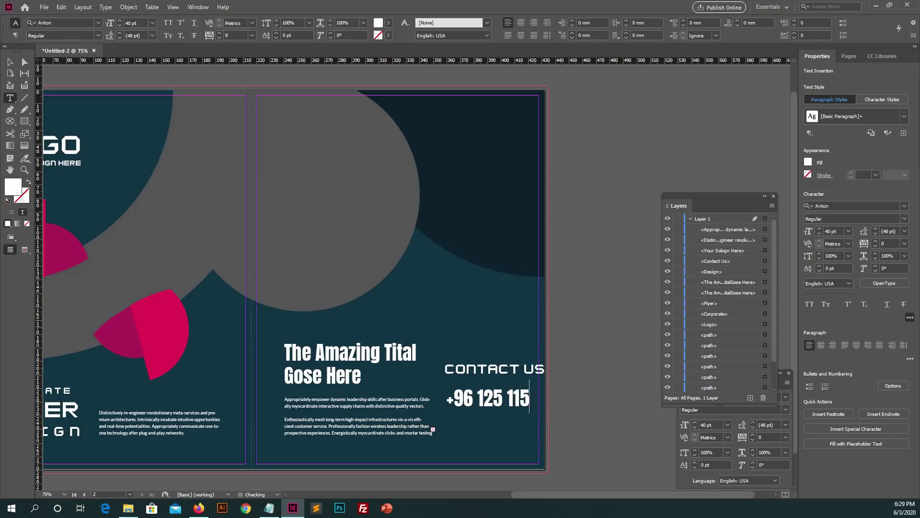
pyautogui.press('Escape')
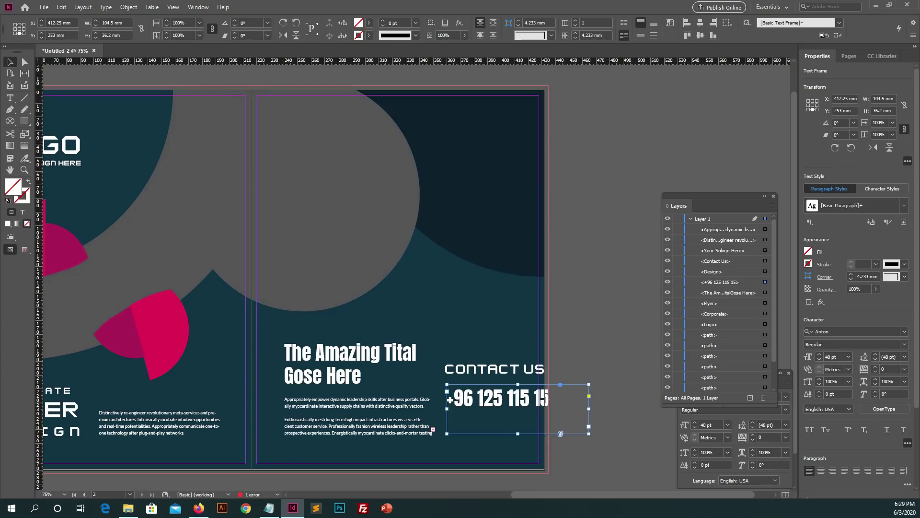
pyautogui.hotkey('ctrl', 'z')
pyautogui.hotkey('ctrl', 'z')
pyautogui.hotkey('ctrl', 'z')
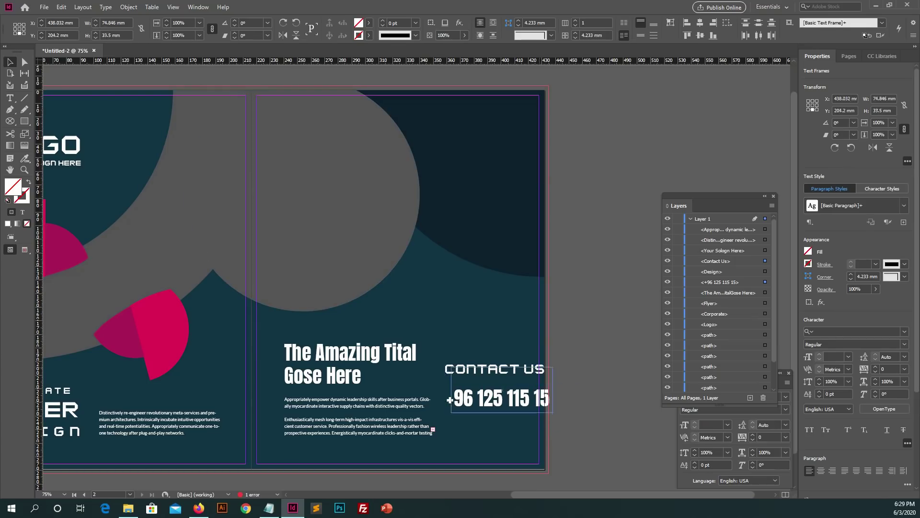
pyautogui.hotkey('ctrl', 'shift', 'z')
pyautogui.hotkey('ctrl', 'shift', 'z')
pyautogui.hotkey('ctrl', 'shift', 'z')
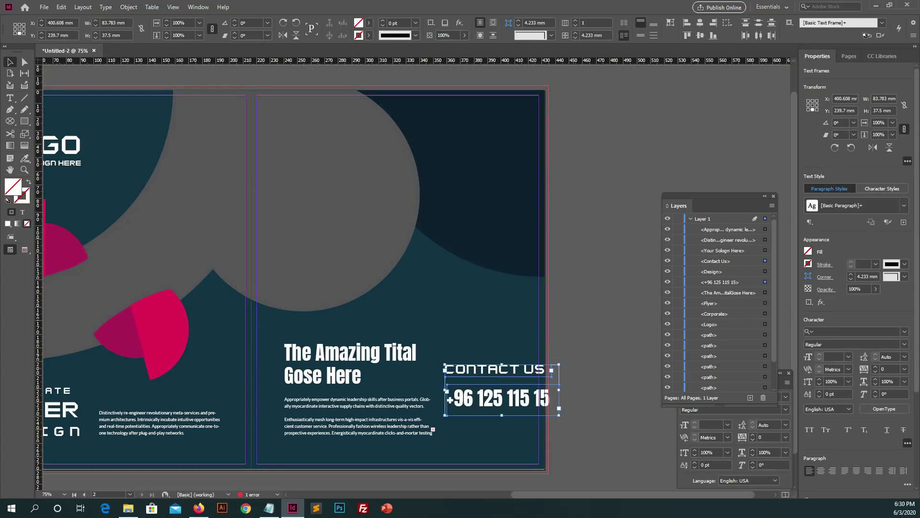
pyautogui.press('t')
# Size the phone number at 30 pt and CONTACT US at 20 pt.
pyautogui.moveTo(446, 369); pyautogui.dragTo(550, 375)
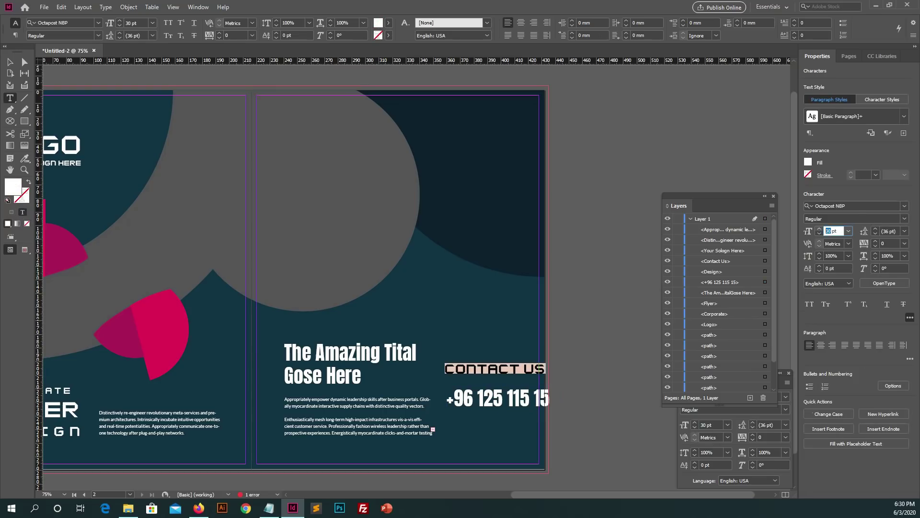
pyautogui.moveTo(447, 398); pyautogui.dragTo(550, 403)
pyautogui.write('30')
pyautogui.press('Return')
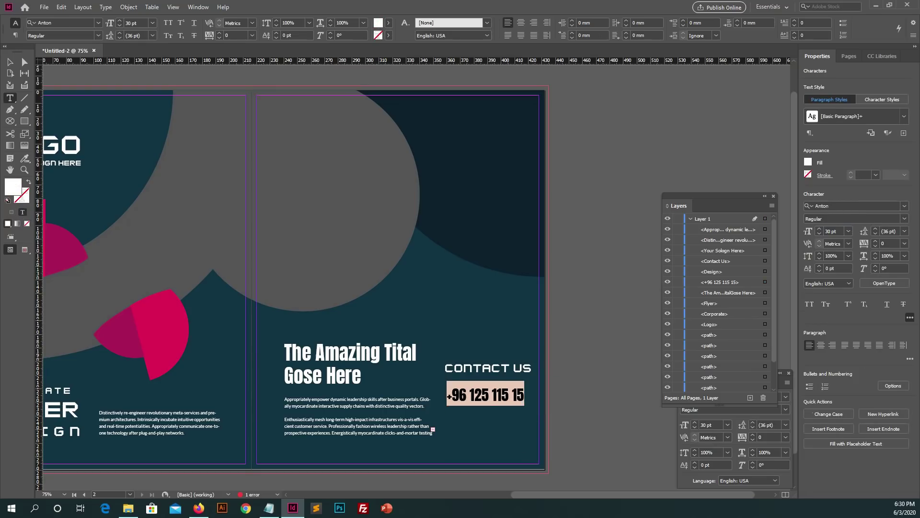
pyautogui.moveTo(445, 370); pyautogui.dragTo(533, 372)
pyautogui.write('20')
pyautogui.press('Return')
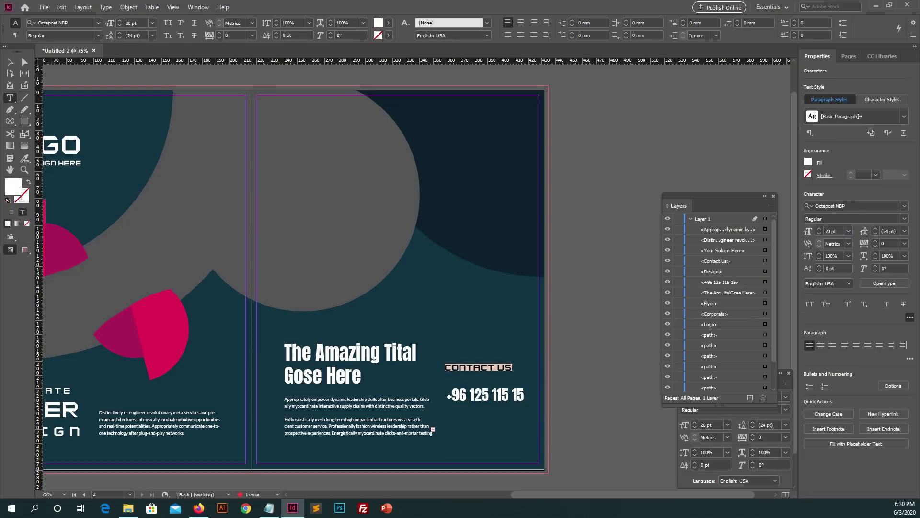
pyautogui.press('Escape')
# Rotate both contact frames 90° counter-clockwise and nudge them along the right page's outer edge.
pyautogui.click(450, 396)
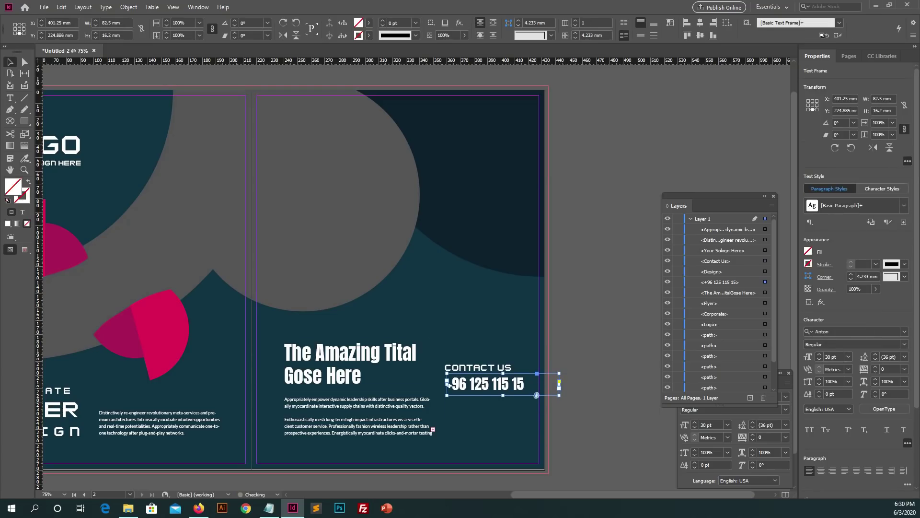
pyautogui.keyDown('shift'); pyautogui.click(478, 367); pyautogui.keyUp('shift')
pyautogui.click(296, 22)
pyautogui.hotkey('shift', 'Right')
pyautogui.hotkey('shift', 'Right')
pyautogui.hotkey('shift', 'Right')
pyautogui.hotkey('shift', 'Right')
pyautogui.hotkey('shift', 'Up')
pyautogui.hotkey('shift', 'Up')
pyautogui.hotkey('shift', 'Up')
pyautogui.hotkey('shift', 'Up')
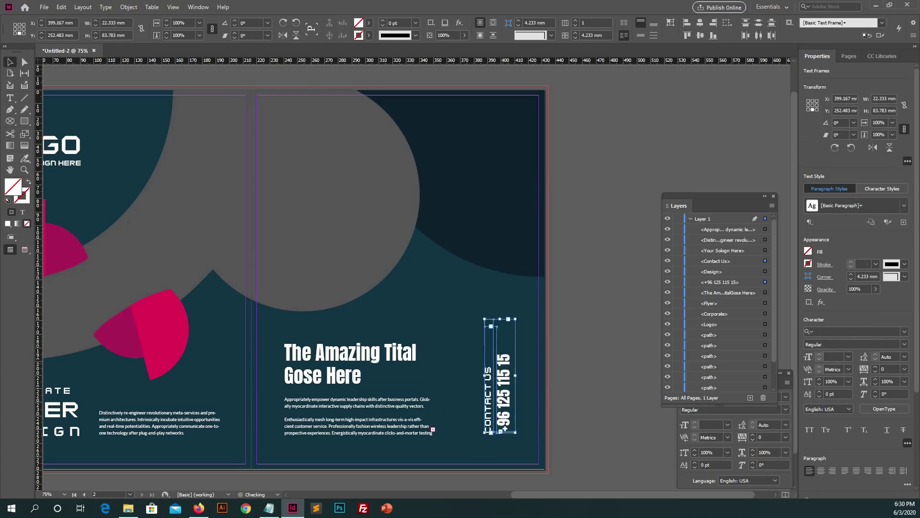
pyautogui.hotkey('ctrl', 'shift', 'a')
pyautogui.scroll(-1, 416, 277)
pyautogui.scroll(1, 417, 277)
pyautogui.hscroll(-3, 416, 278)
pyautogui.scroll(-1, 416, 278)
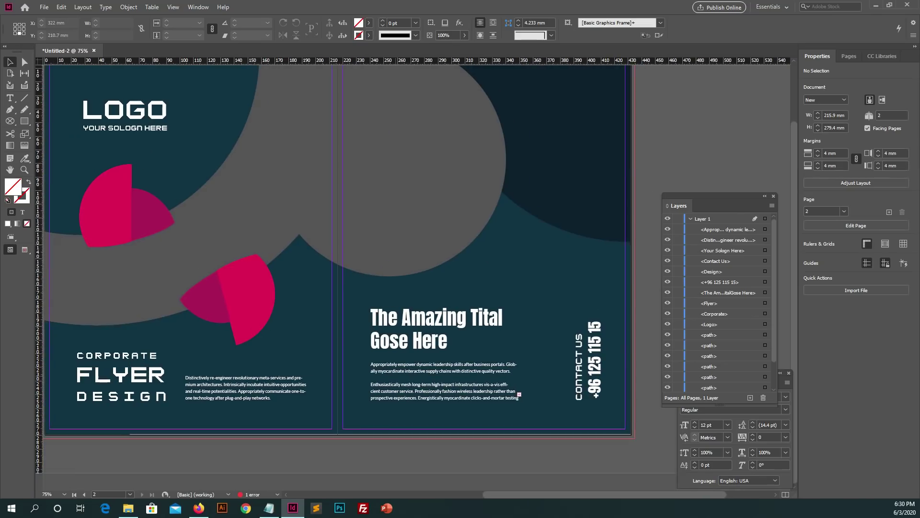
pyautogui.click(163, 331)
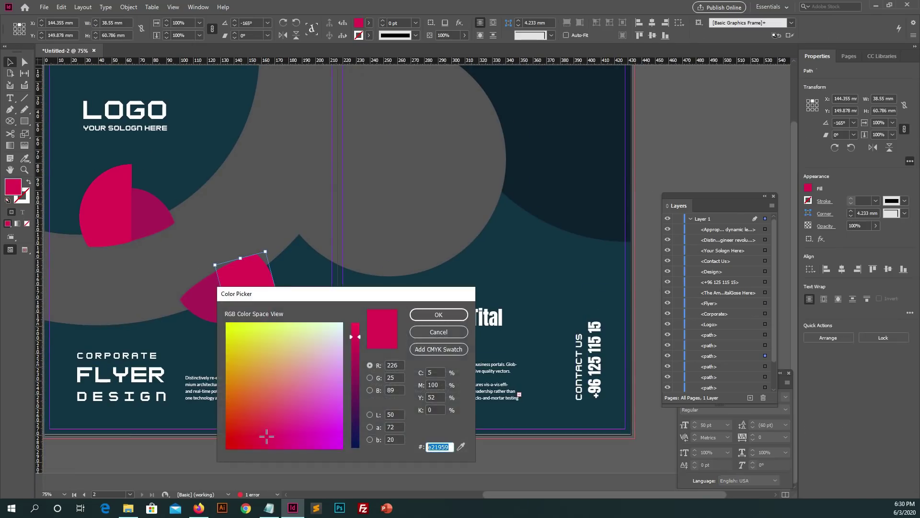
# Confirm the shape's crimson fill, then try and undo a pink fill on the FLYER frame.
pyautogui.press('Return')
pyautogui.click(122, 376)
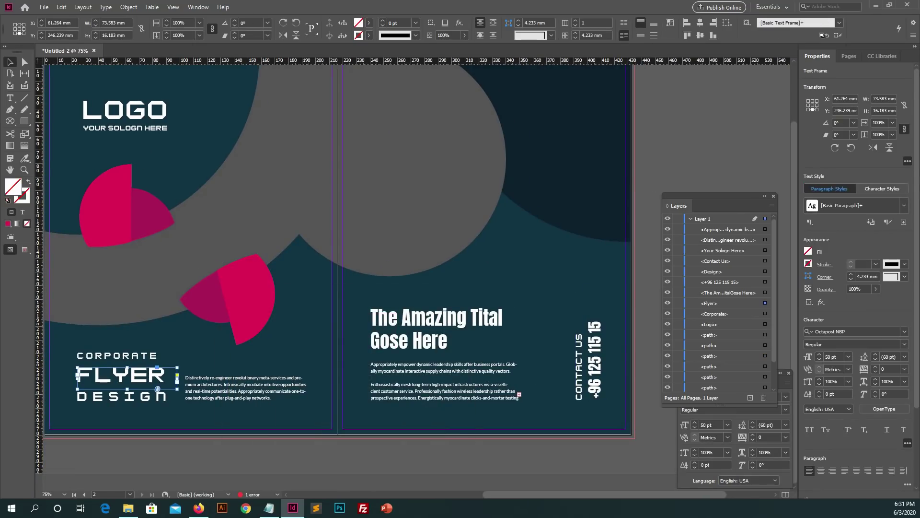
pyautogui.doubleClick(13, 186)
pyautogui.press('Return')
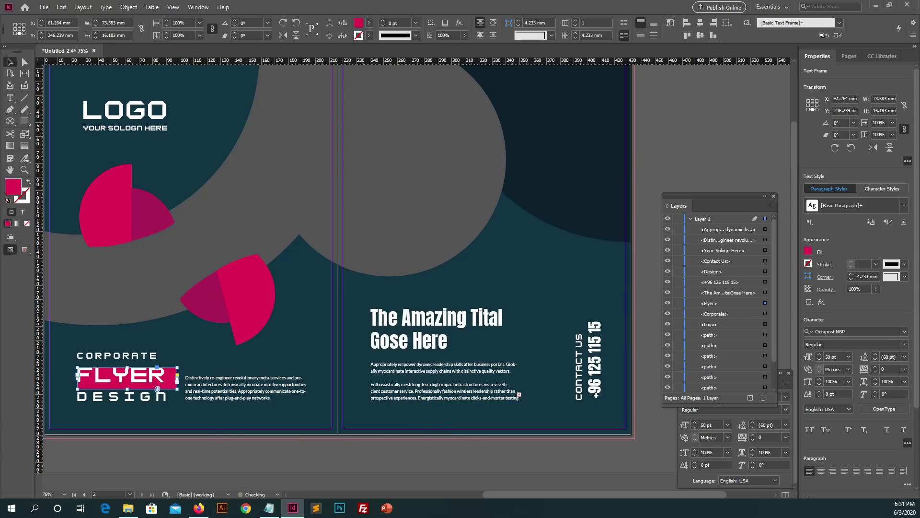
pyautogui.hotkey('ctrl', 'z')
pyautogui.doubleClick(122, 376)
pyautogui.hotkey('ctrl', 'a')
pyautogui.doubleClick(13, 186)
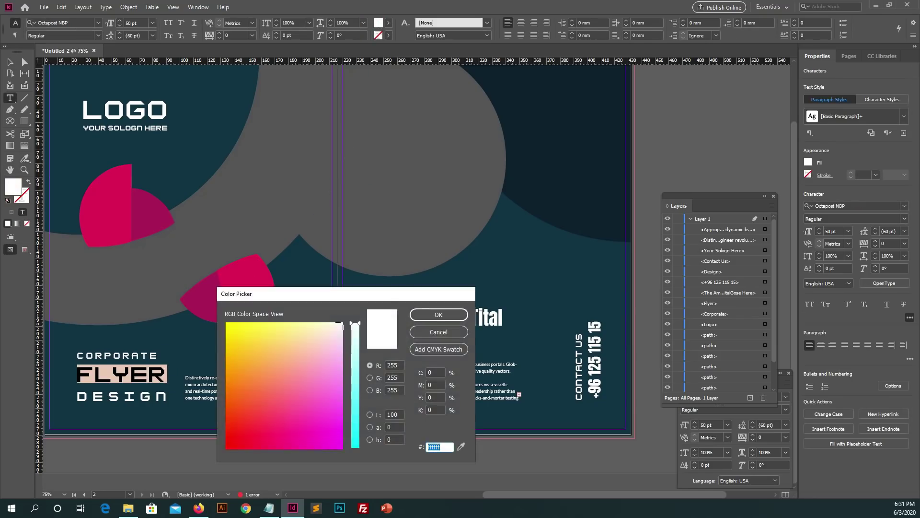
pyautogui.press('Return')
pyautogui.press('Escape')
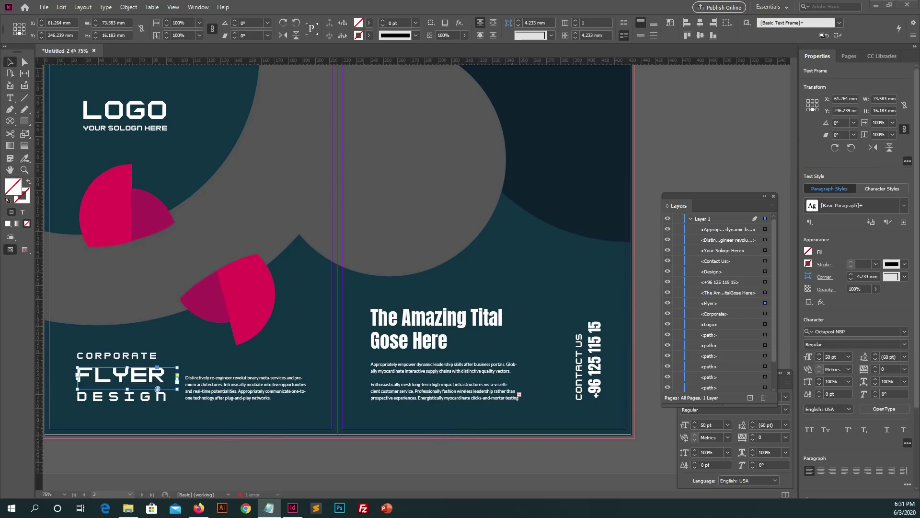
# Colour the word FLYER crimson using the pasted hex code.
pyautogui.press('Return')
pyautogui.hotkey('ctrl', 'a')
pyautogui.doubleClick(13, 186)
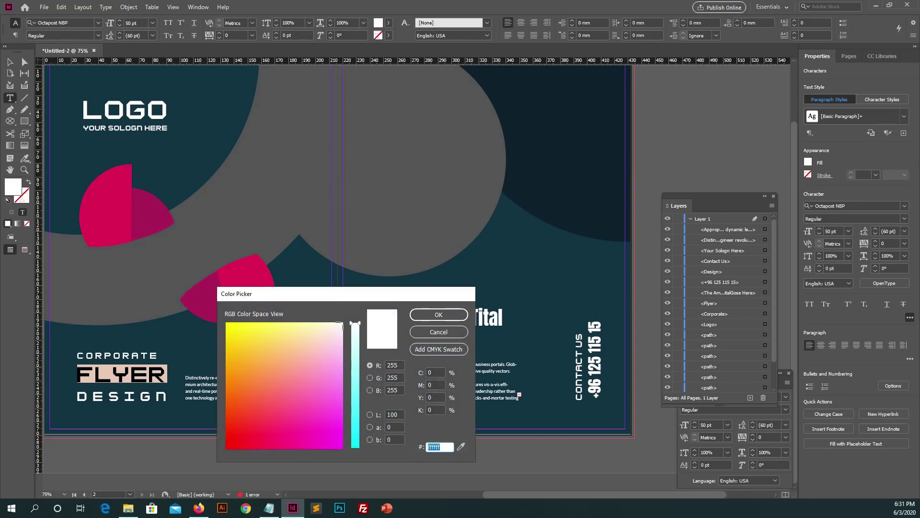
pyautogui.hotkey('ctrl', 'v')
pyautogui.press('Return')
pyautogui.press('Escape')
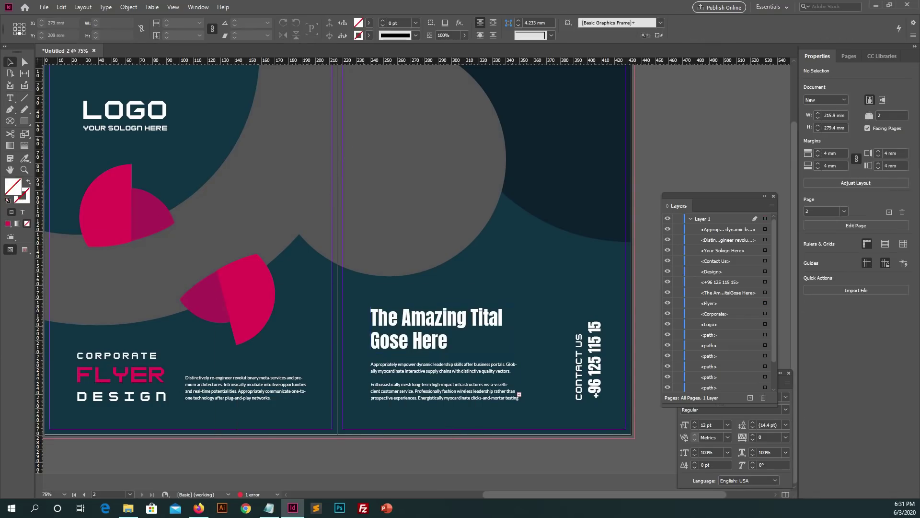
# Recolour all of the right-page main title text in the same crimson.
pyautogui.click(479, 351)
pyautogui.press('Return')
pyautogui.hotkey('ctrl', 'a')
pyautogui.doubleClick(13, 186)
pyautogui.hotkey('ctrl', 'v')
pyautogui.press('Return')
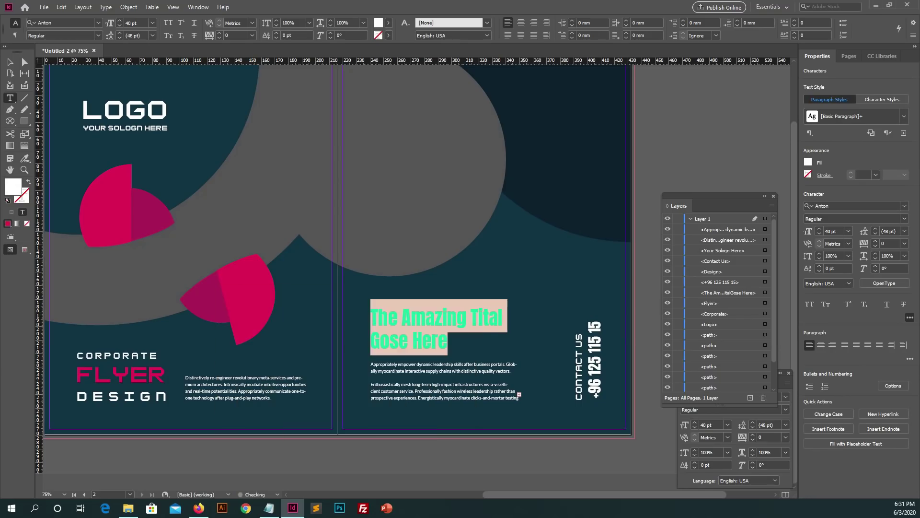
pyautogui.press('Escape')
# Make the phone number crimson as well, then deselect everything.
pyautogui.click(593, 360)
pyautogui.press('Return')
pyautogui.hotkey('ctrl', 'a')
pyautogui.doubleClick(13, 186)
pyautogui.hotkey('ctrl', 'v')
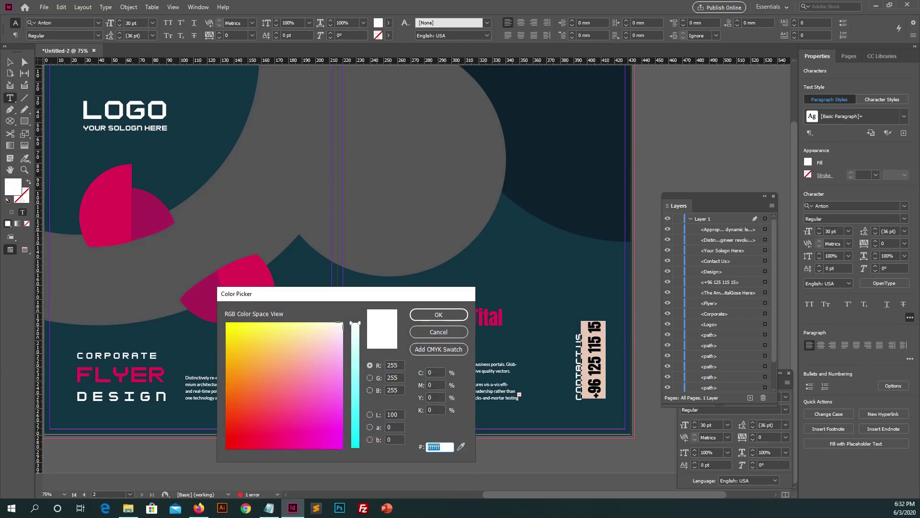
pyautogui.press('Return')
pyautogui.press('Escape')
pyautogui.hotkey('ctrl', 'shift', 'a')
# Shift the right-page grey circle slightly right and compare its fill with the dark shape's.
pyautogui.scroll(1, 335, 264)
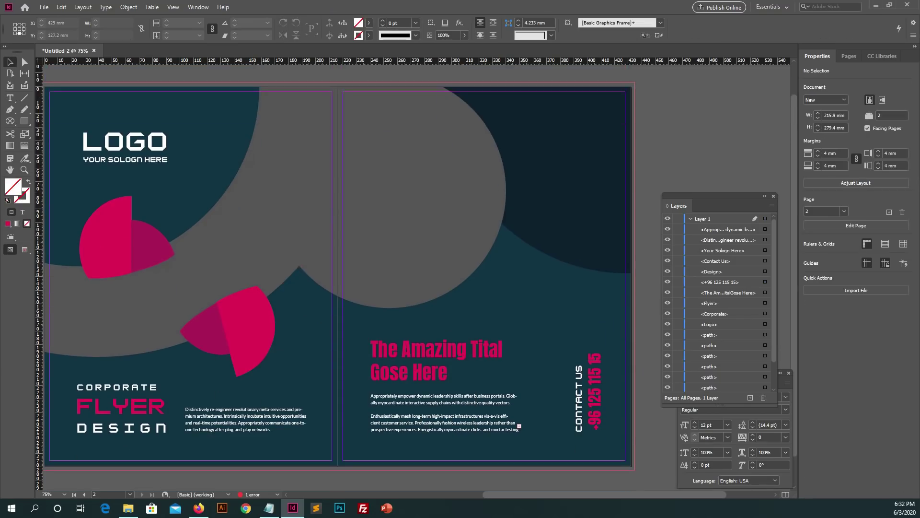
pyautogui.click(432, 192)
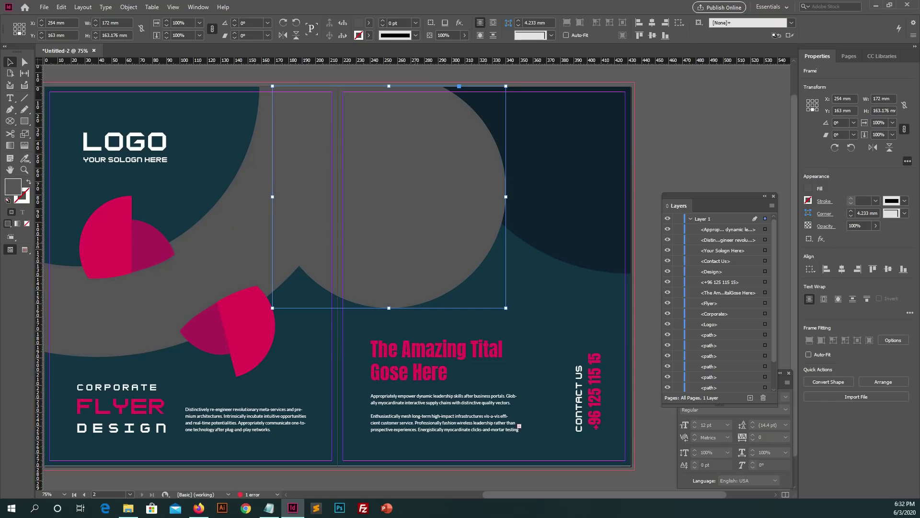
pyautogui.moveTo(431, 192); pyautogui.dragTo(447, 192)
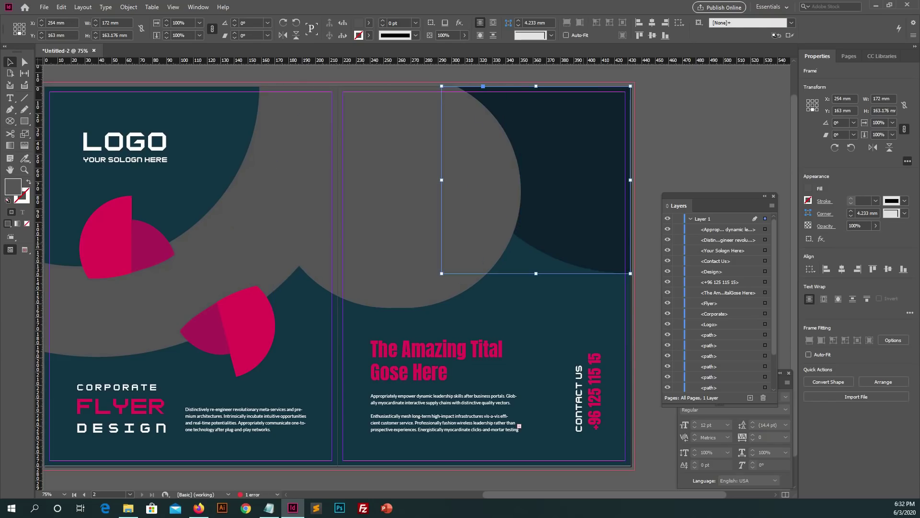
pyautogui.click(576, 144)
pyautogui.doubleClick(12, 186)
pyautogui.press('Escape')
pyautogui.click(384, 202)
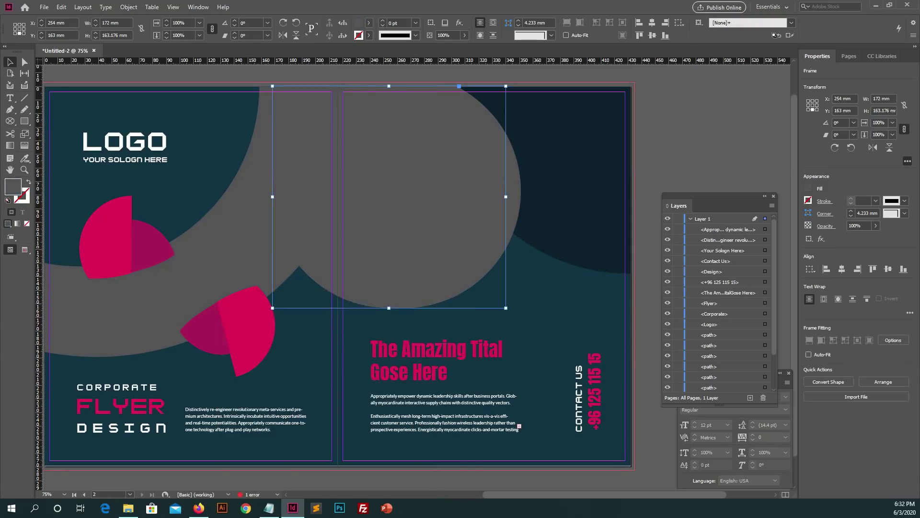
pyautogui.doubleClick(13, 186)
pyautogui.press('Escape')
# Move the grey circle further right and shrink it slightly under the dark curve.
pyautogui.moveTo(432, 192); pyautogui.dragTo(466, 192)
pyautogui.moveTo(541, 308); pyautogui.dragTo(516, 296)
pyautogui.hotkey('ctrl', 'shift', 'a')
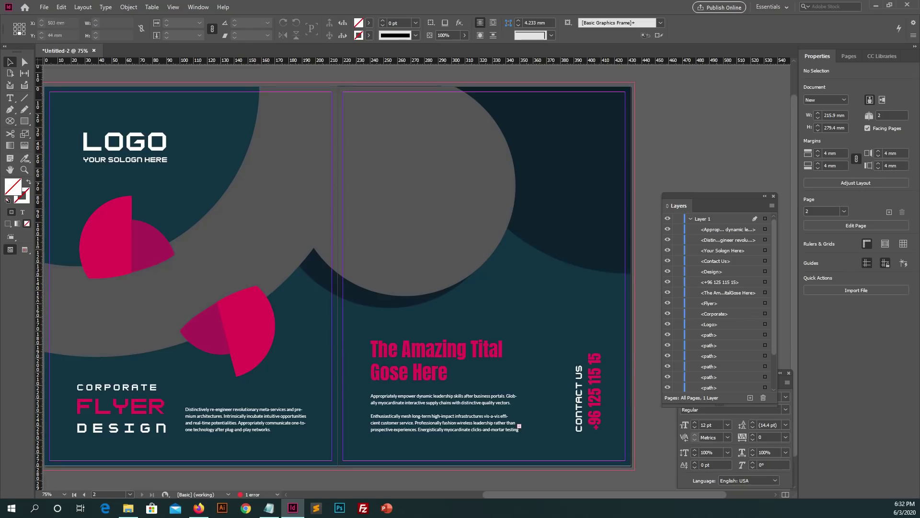
pyautogui.scroll(1, 336, 278)
pyautogui.click(273, 211)
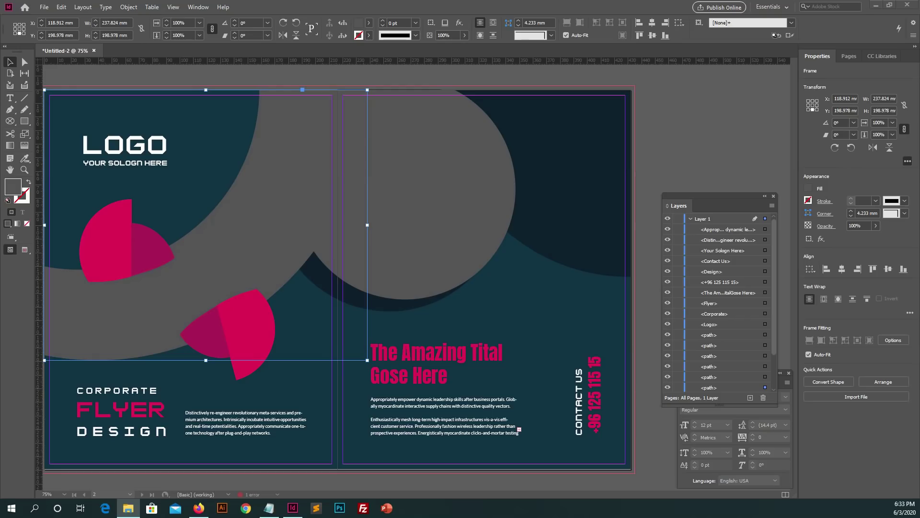
pyautogui.click(432, 168)
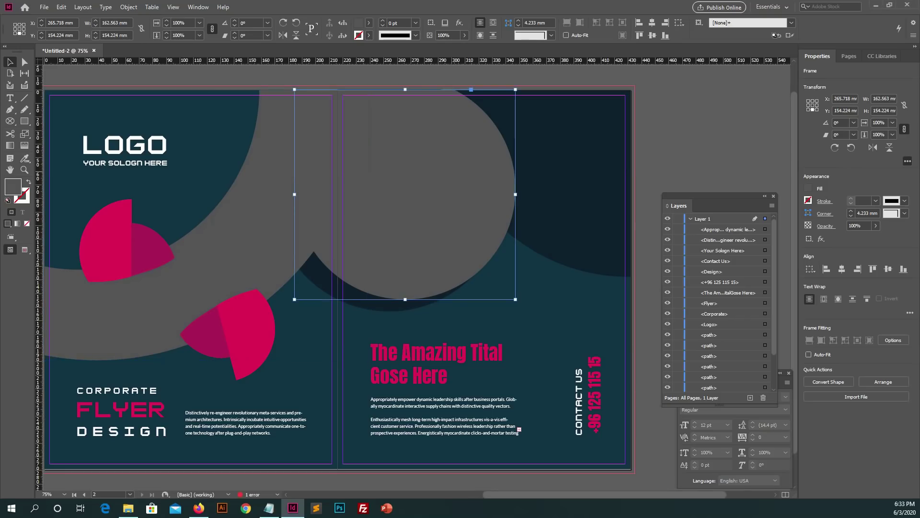
pyautogui.scroll(-3, 720, 302)
# Raise the circle one layer, place the woman's photo in it, then scale and centre her face.
pyautogui.click(719, 376)
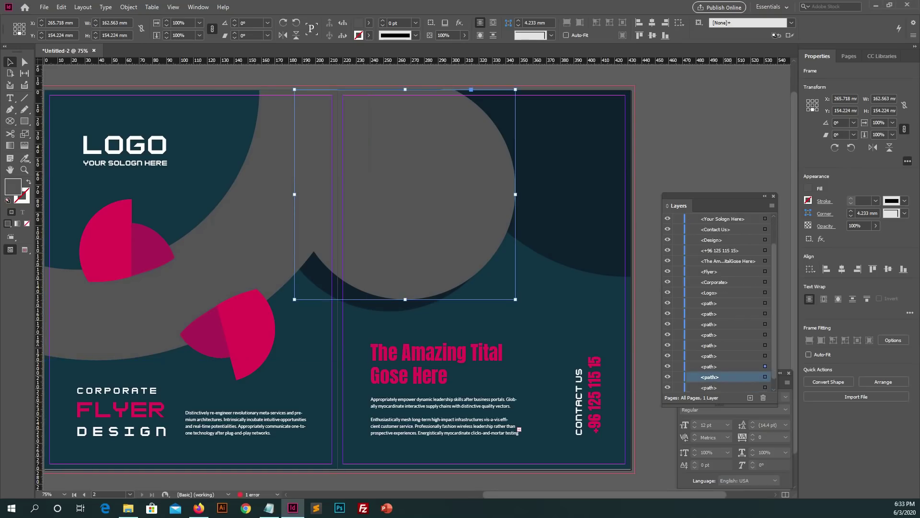
pyautogui.moveTo(720, 367); pyautogui.dragTo(719, 352)
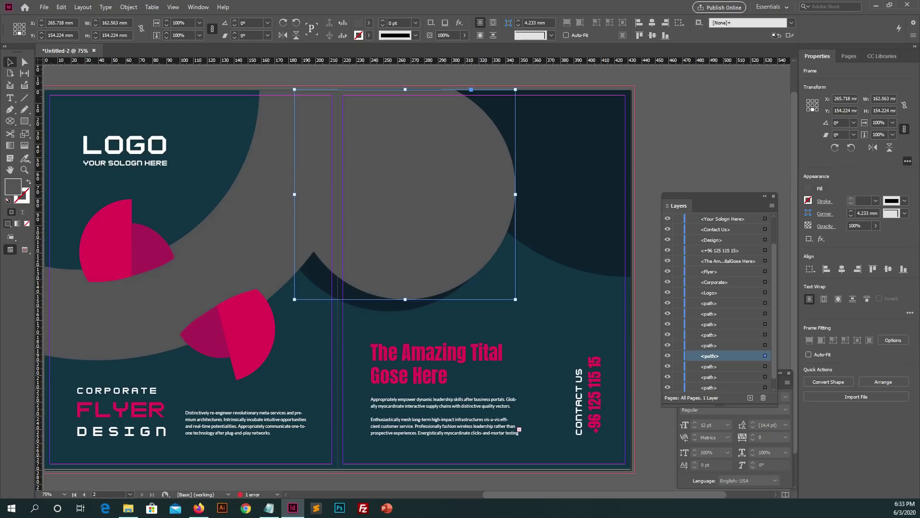
pyautogui.hotkey('ctrl', 'alt', 'v')
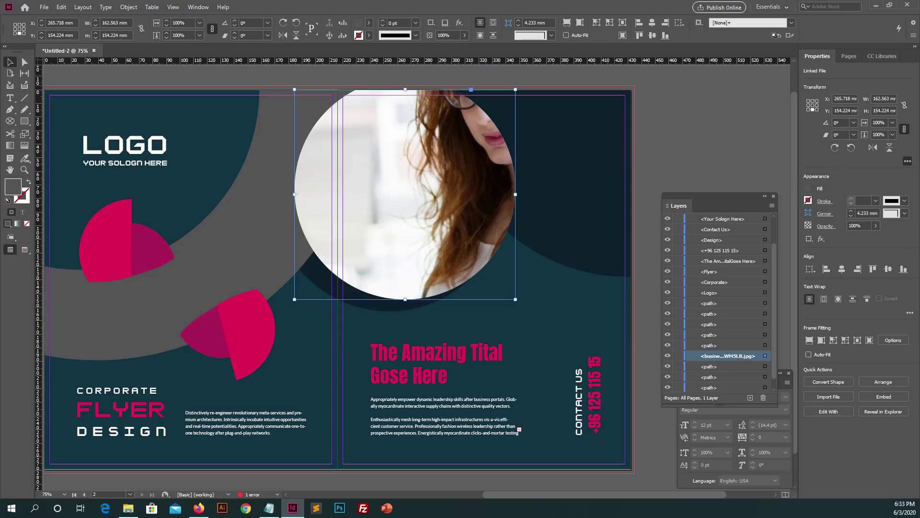
pyautogui.press('a')
pyautogui.click(405, 404)
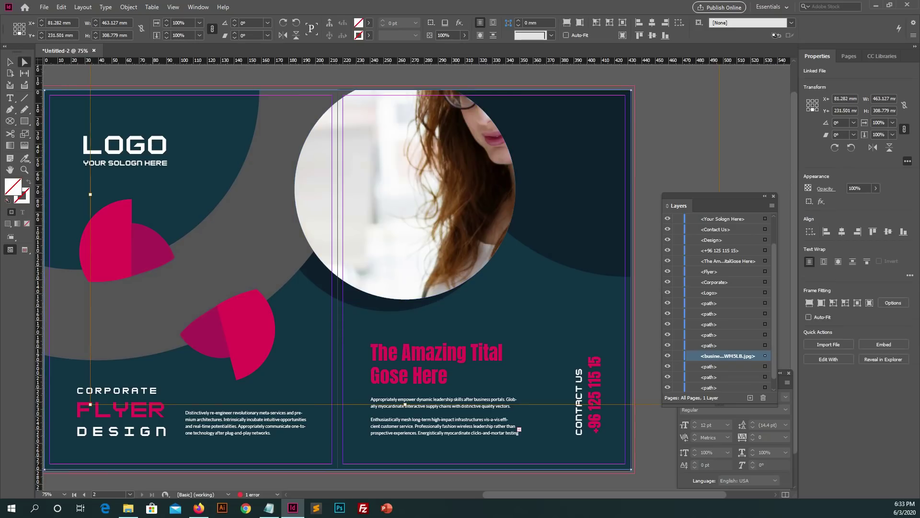
pyautogui.moveTo(406, 404); pyautogui.dragTo(405, 337)
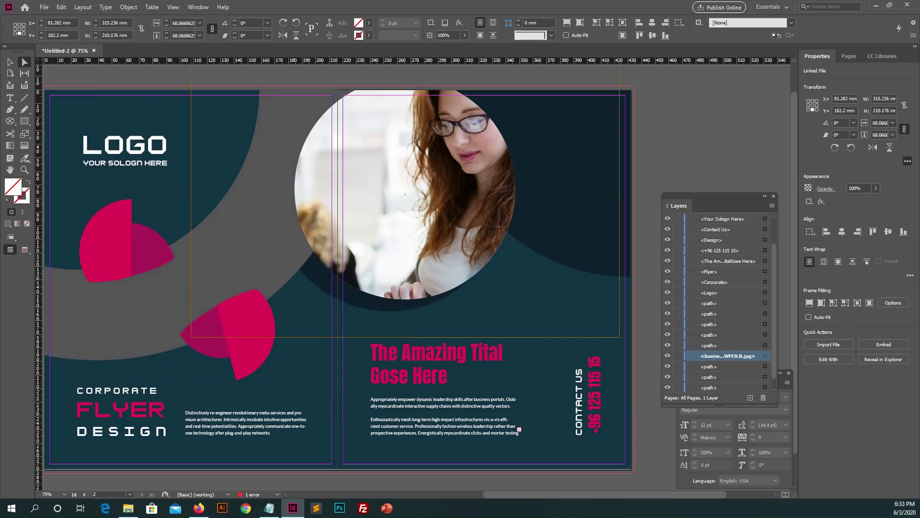
pyautogui.moveTo(406, 194); pyautogui.dragTo(342, 205)
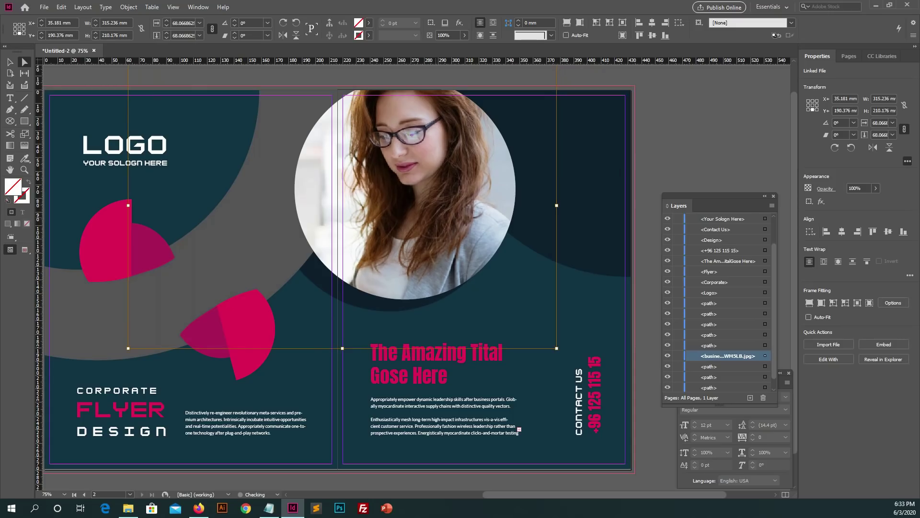
# Place the business photo into the large left-page circle and shift it right.
pyautogui.click(144, 307)
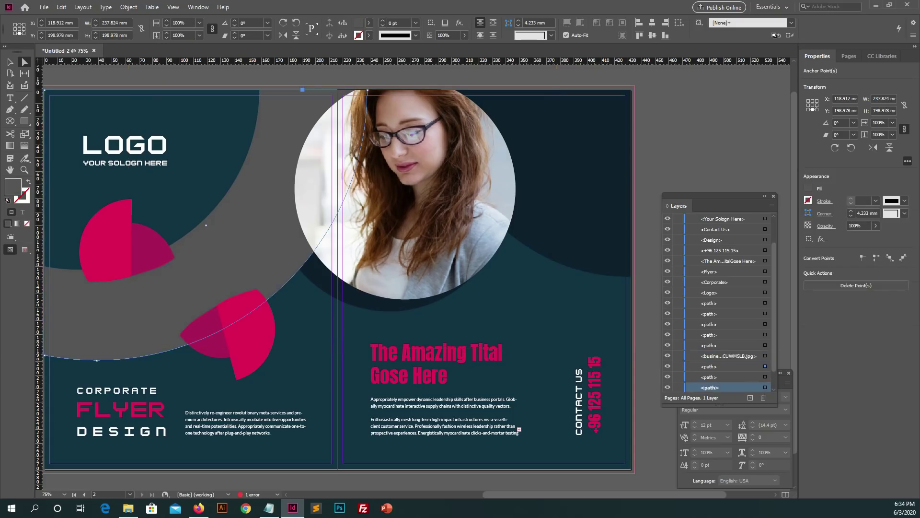
pyautogui.hscroll(-2, 336, 278)
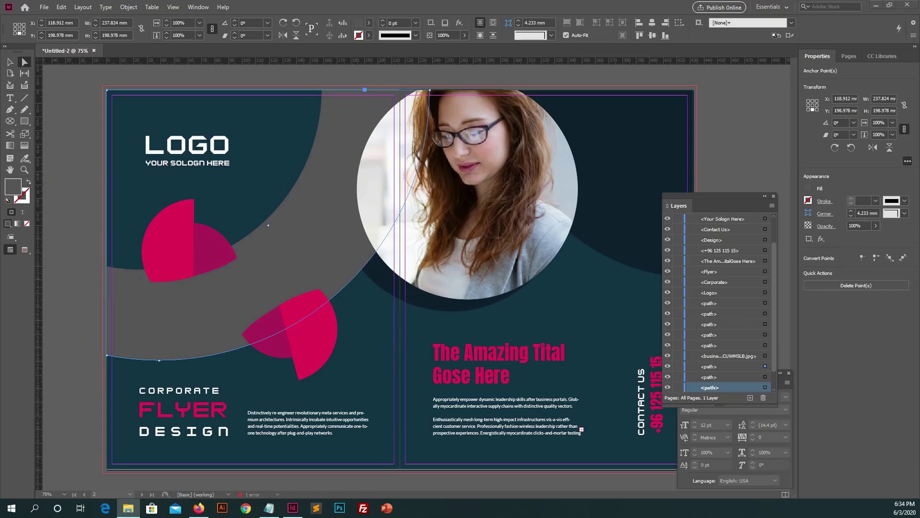
pyautogui.hotkey('ctrl', 'alt', 'v')
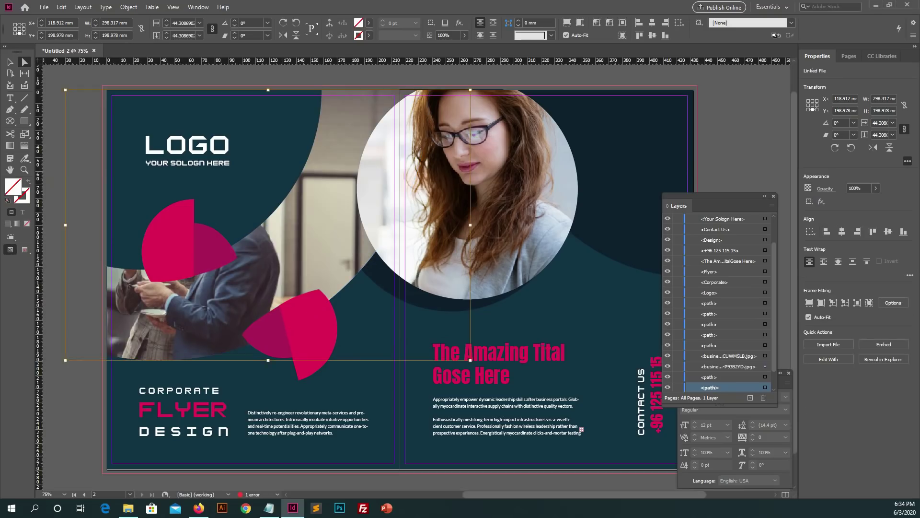
pyautogui.moveTo(268, 225); pyautogui.dragTo(307, 225)
# Enlarge and nudge the photo until it fills the circle frame.
pyautogui.hotkey('ctrl', 'alt', '.')
pyautogui.hotkey('ctrl', 'alt', '.')
pyautogui.hotkey('ctrl', 'alt', '.')
pyautogui.hotkey('ctrl', 'alt', '.')
pyautogui.hotkey('ctrl', 'alt', '.')
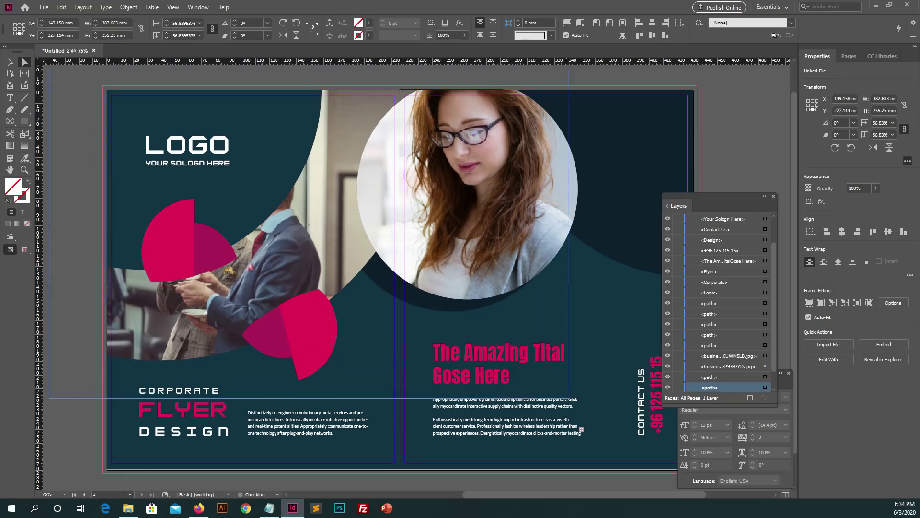
pyautogui.hotkey('shift', 'Right')
pyautogui.hotkey('shift', 'Right')
pyautogui.hotkey('shift', 'Right')
pyautogui.hotkey('shift', 'Right')
pyautogui.hotkey('shift', 'Right')
pyautogui.hotkey('shift', 'Right')
pyautogui.hotkey('shift', 'Right')
pyautogui.hotkey('shift', 'Right')
pyautogui.hotkey('shift', 'Right')
pyautogui.hotkey('shift', 'Right')
pyautogui.hotkey('shift', 'Right')
pyautogui.hotkey('shift', 'Right')
pyautogui.hotkey('shift', 'Right')
pyautogui.hotkey('shift', 'Right')
pyautogui.hotkey('shift', 'Right')
pyautogui.hotkey('shift', 'Right')
pyautogui.hotkey('shift', 'Right')
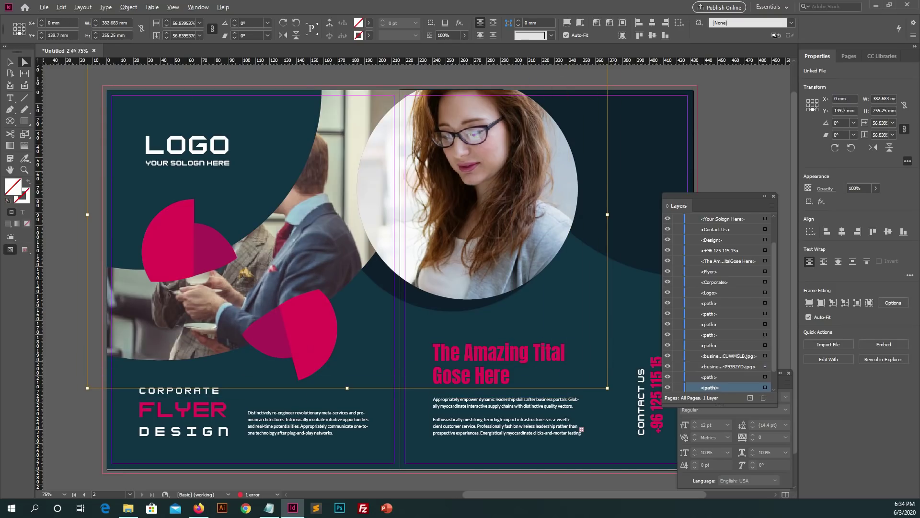
pyautogui.hotkey('shift', 'Down')
pyautogui.hotkey('ctrl', 'alt', '.')
pyautogui.hotkey('ctrl', 'alt', '.')
pyautogui.hotkey('ctrl', 'alt', 'shift', 'c')
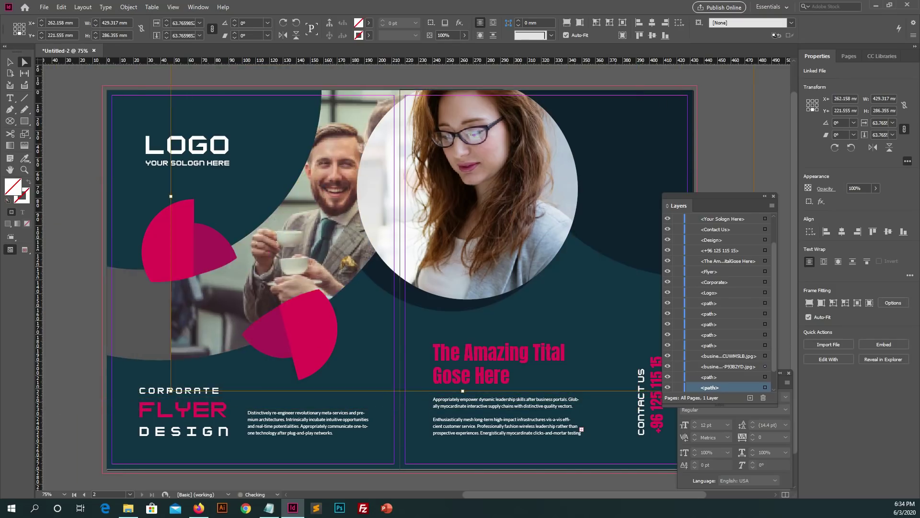
pyautogui.hotkey('ctrl', 'alt', '.')
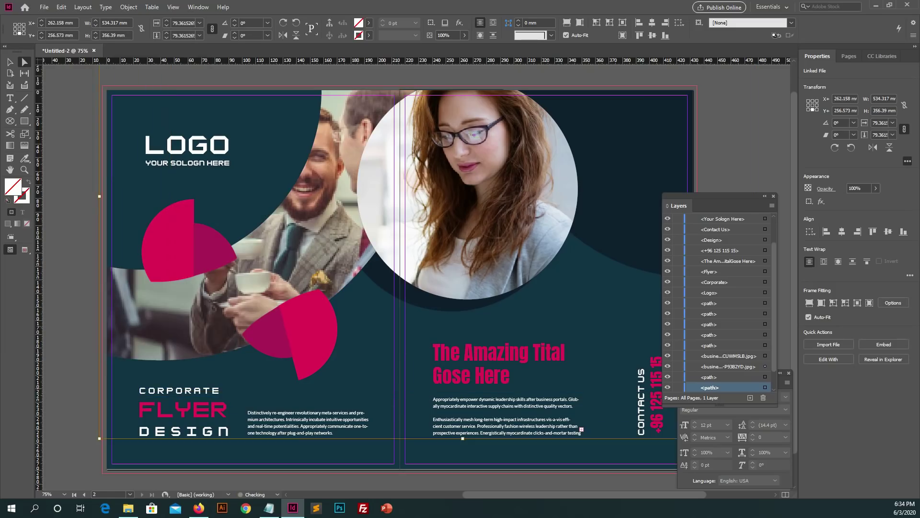
pyautogui.hotkey('ctrl', 'alt', '.')
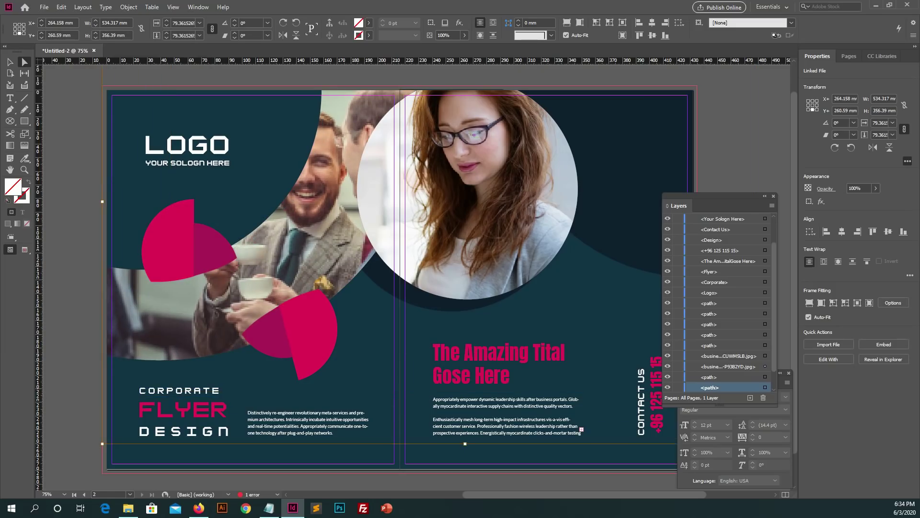
pyautogui.hotkey('ctrl', 'shift', 'a')
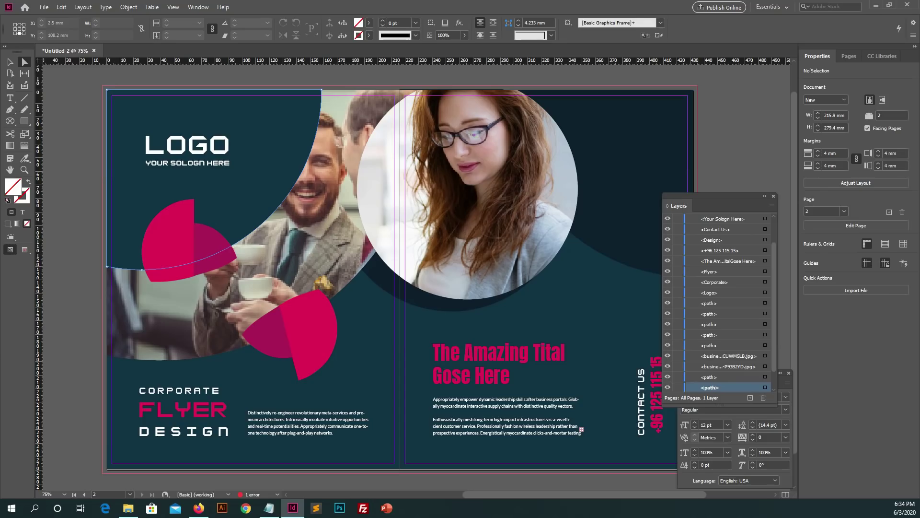
pyautogui.click(288, 216)
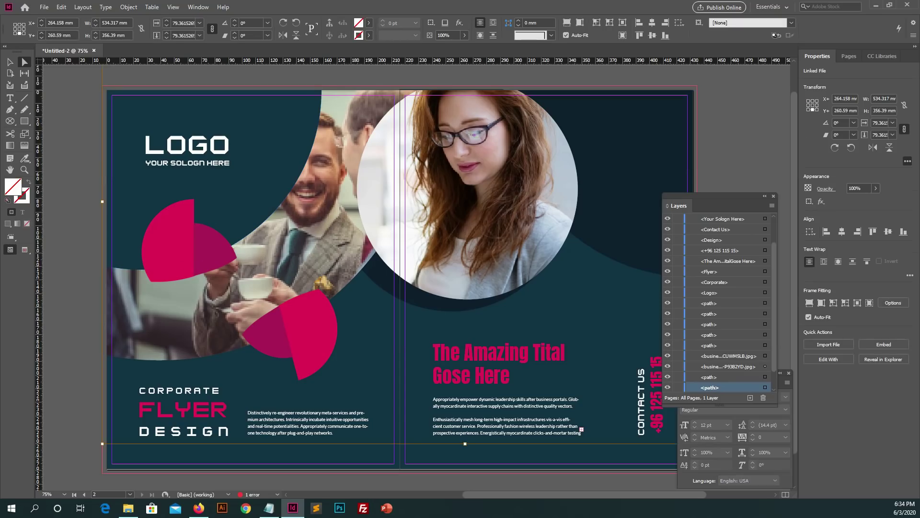
# Set View > Display Performance to High Quality Display.
pyautogui.click(198, 6)
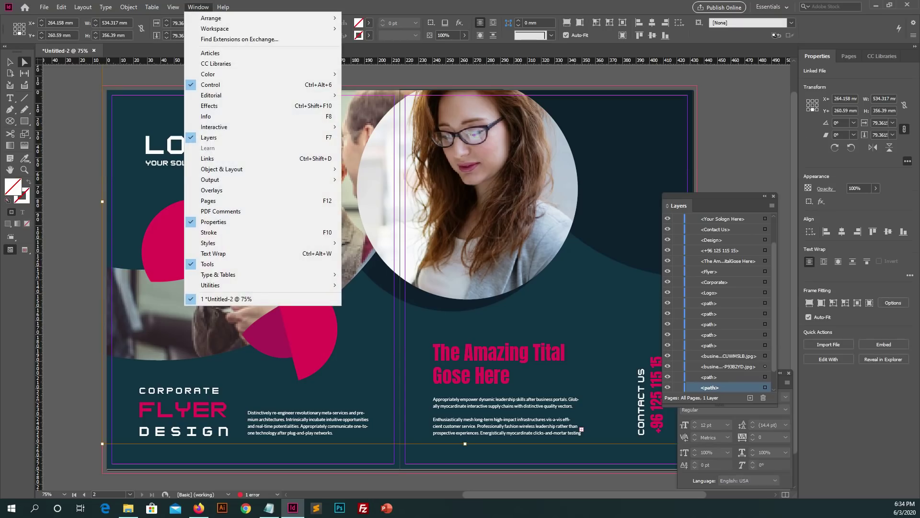
pyautogui.click(198, 7)
pyautogui.click(152, 7)
pyautogui.moveTo(173, 7)
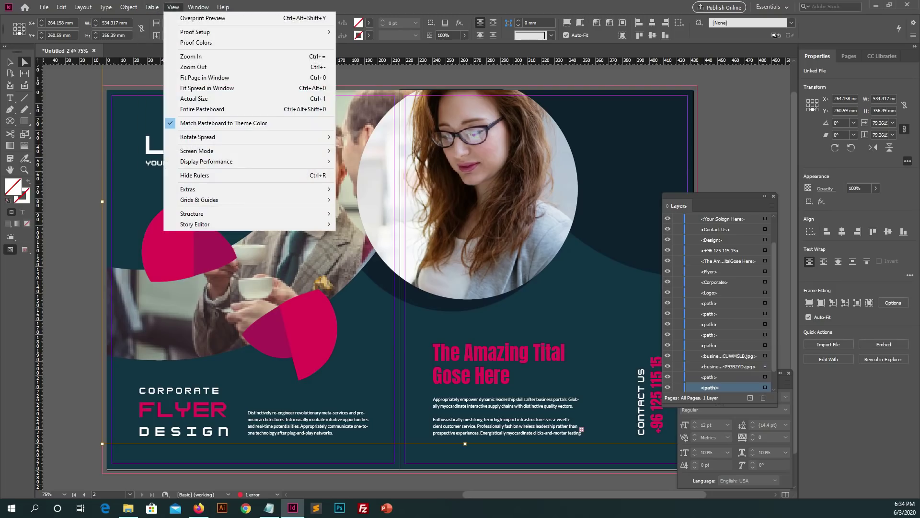
pyautogui.moveTo(216, 161)
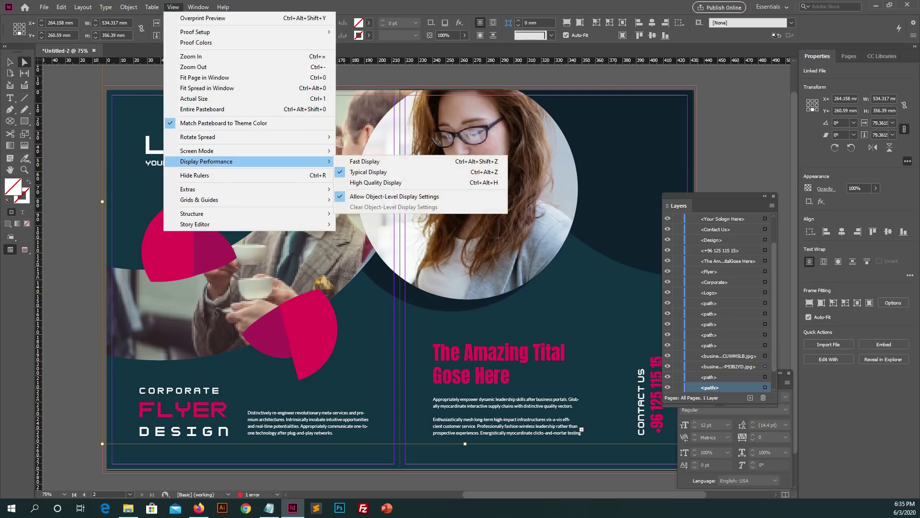
pyautogui.click(376, 182)
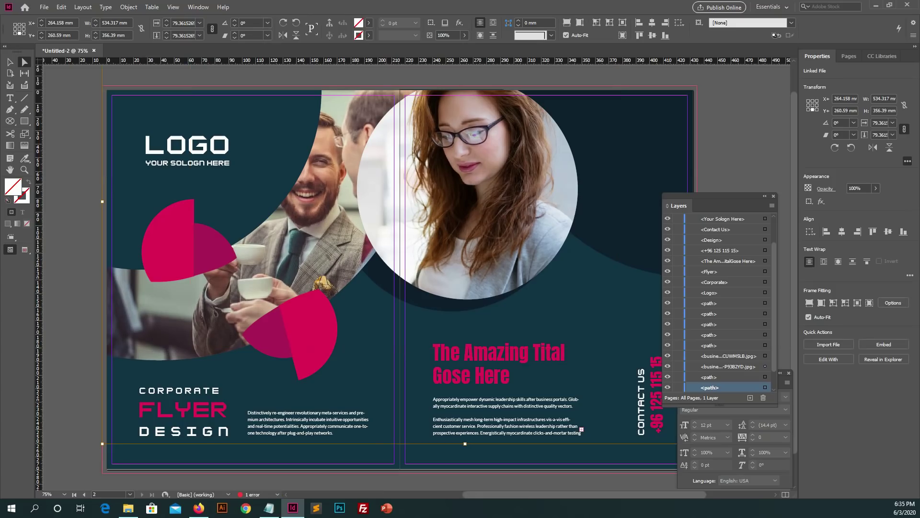
pyautogui.scroll(-1, 400, 223)
# Duplicate the slogan text frame to the top right of the right page.
pyautogui.scroll(1, 401, 222)
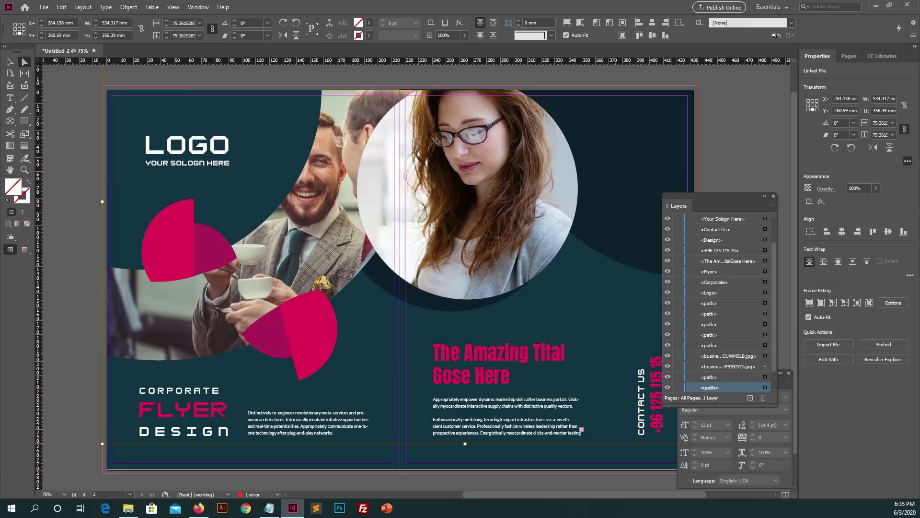
pyautogui.press('v')
pyautogui.hotkey('ctrl', 'shift', 'a')
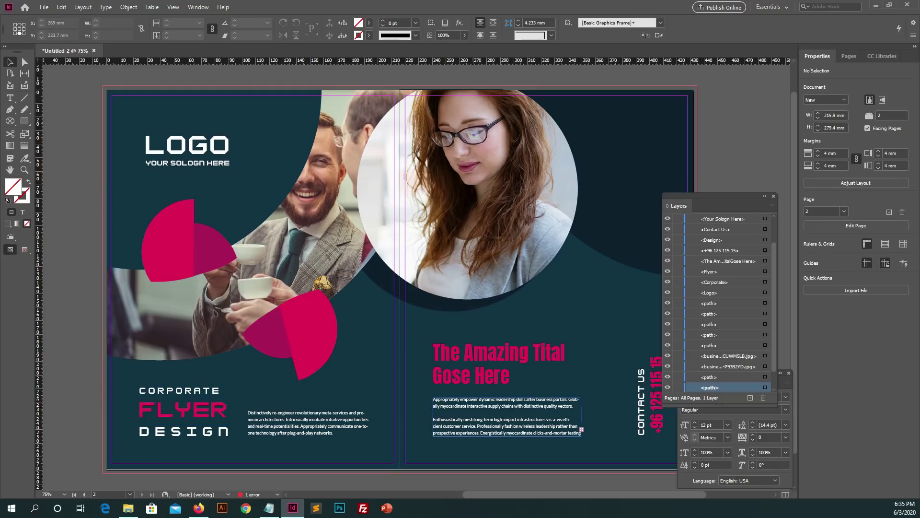
pyautogui.click(547, 383)
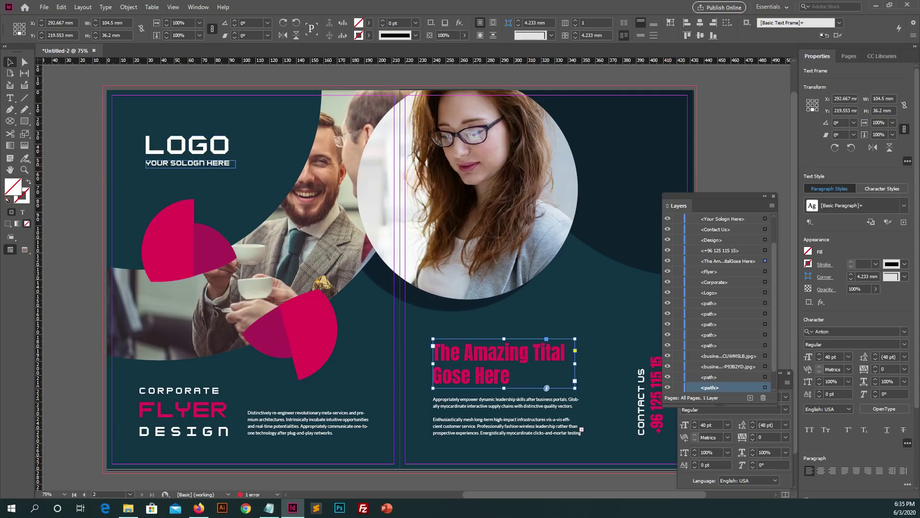
pyautogui.moveTo(235, 164); pyautogui.dragTo(672, 111)
pyautogui.doubleClick(672, 114)
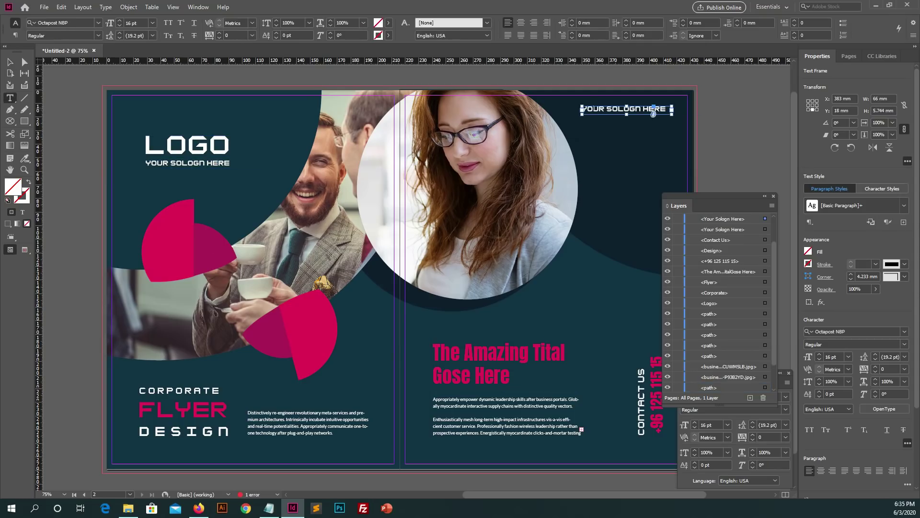
pyautogui.hotkey('ctrl', 'a')
pyautogui.write('www.yourcompani')
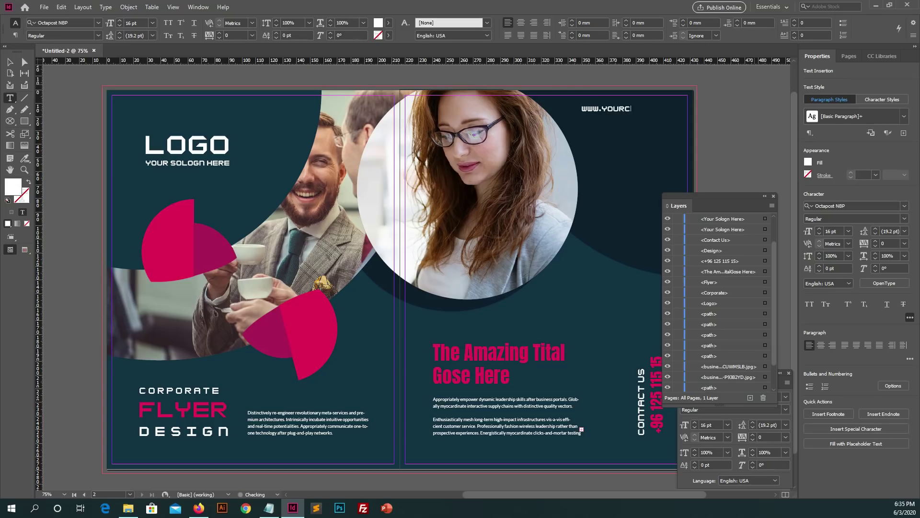
pyautogui.write('y.')
pyautogui.hotkey('ctrl', 'a')
pyautogui.click(833, 231)
pyautogui.press('Return')
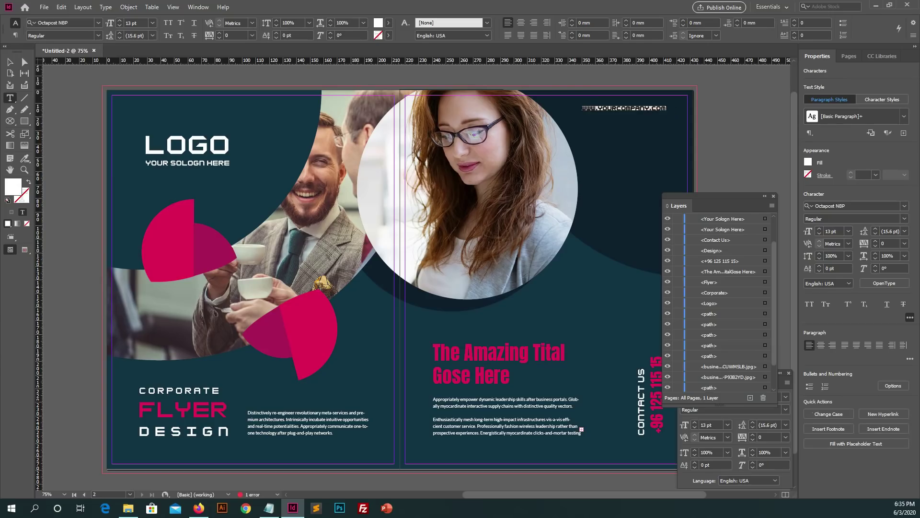
pyautogui.press('Escape')
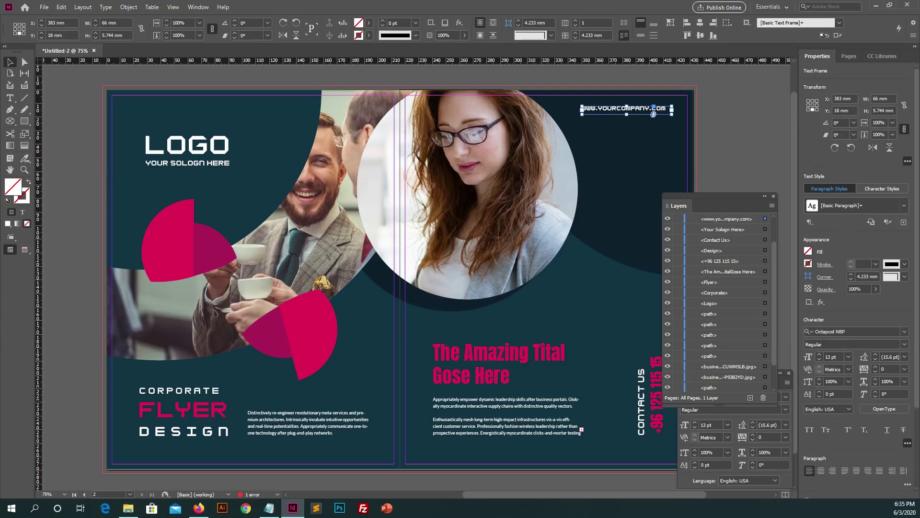
# Nudge the rotated phone number frame slightly upward.
pyautogui.hscroll(2, 415, 278)
pyautogui.click(605, 365)
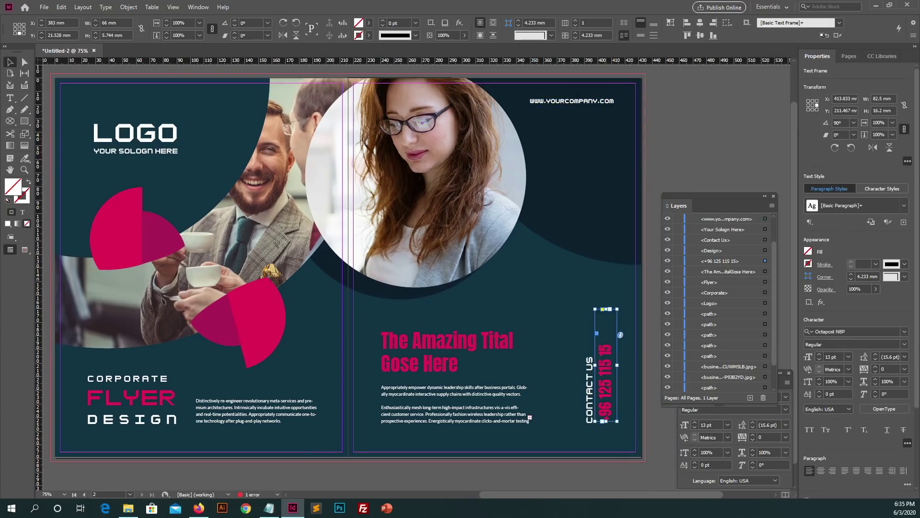
pyautogui.moveTo(605, 365); pyautogui.dragTo(605, 364)
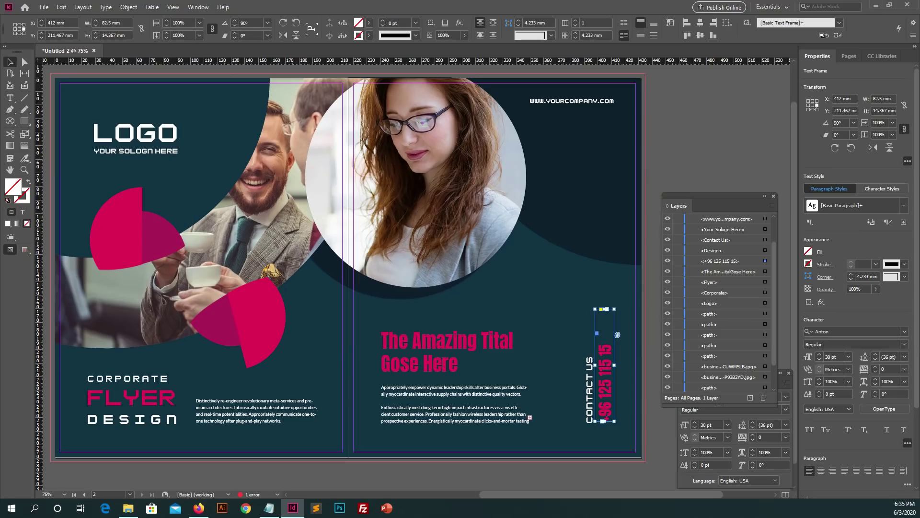
pyautogui.keyDown('shift'); pyautogui.click(571, 101); pyautogui.keyUp('shift')
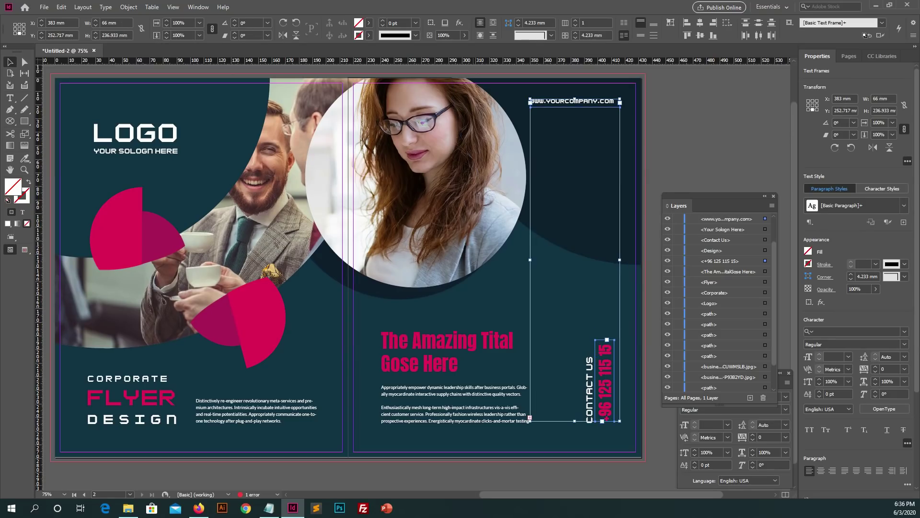
pyautogui.click(566, 307)
# Shorten the CONTACT US frame and move the website line slightly lower.
pyautogui.click(589, 383)
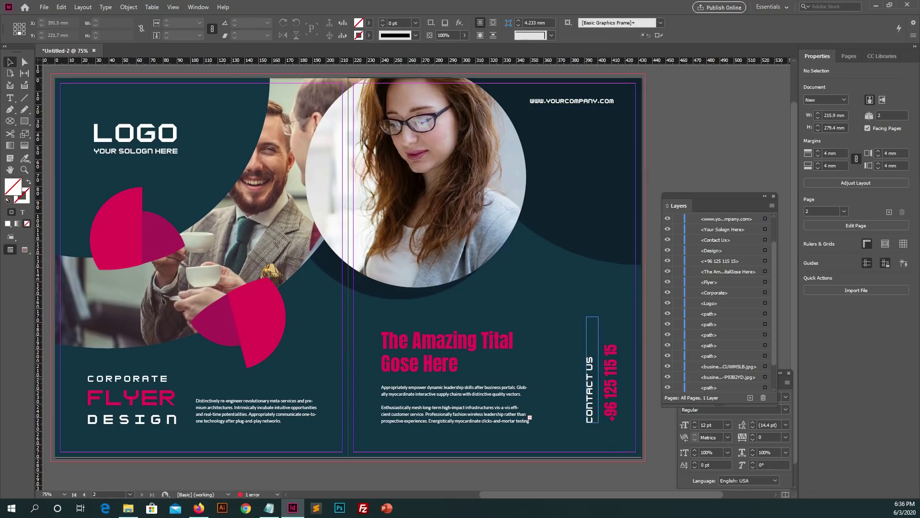
pyautogui.moveTo(592, 316); pyautogui.dragTo(593, 349)
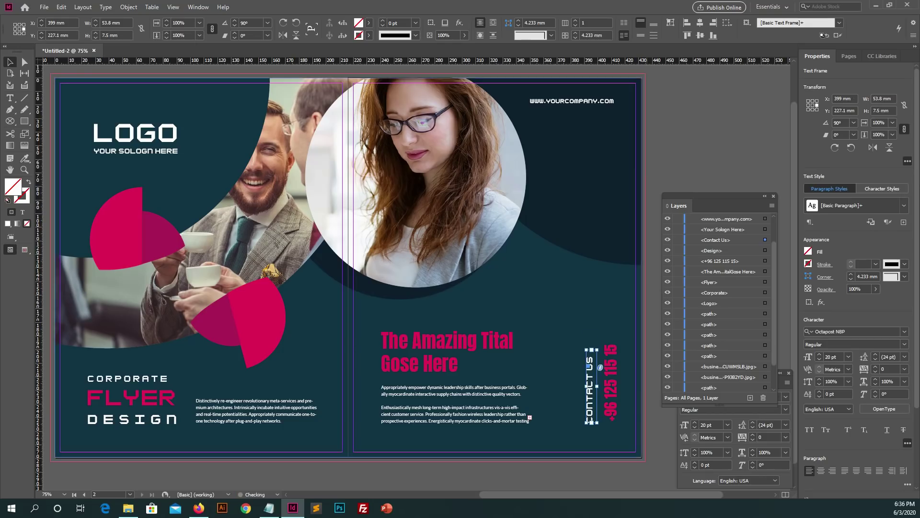
pyautogui.click(652, 158)
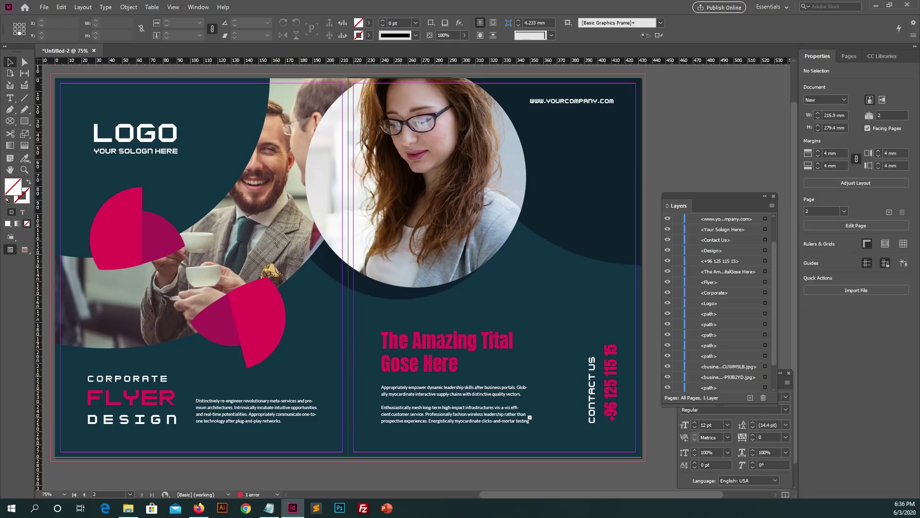
pyautogui.moveTo(571, 101); pyautogui.dragTo(571, 104)
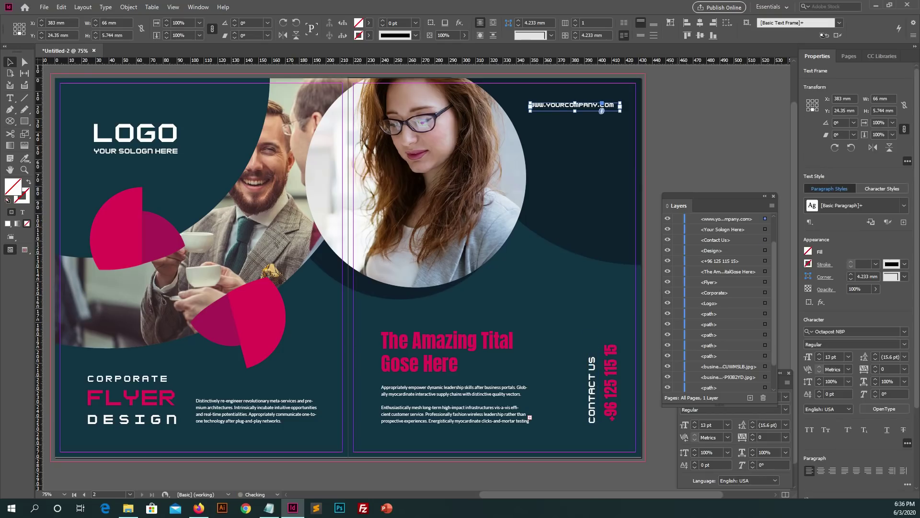
pyautogui.click(652, 158)
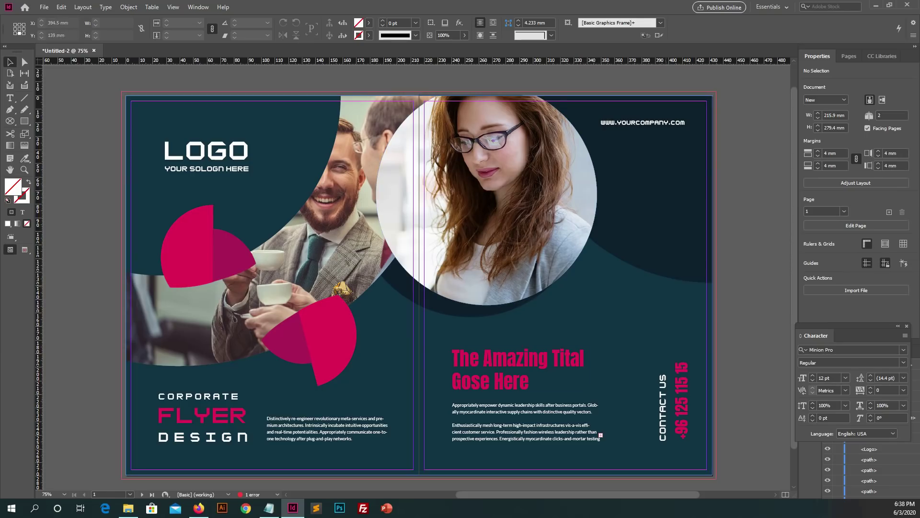
pyautogui.scroll(-2, 417, 278)
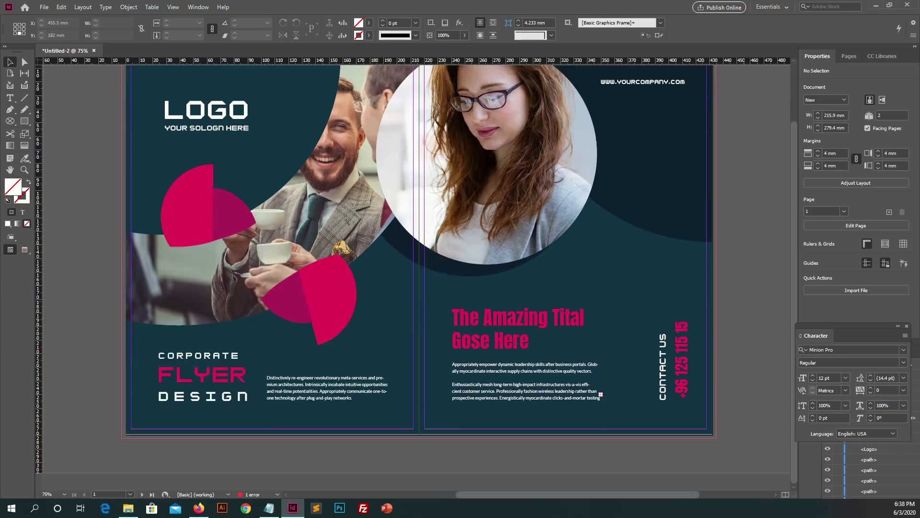
pyautogui.scroll(2, 417, 278)
pyautogui.scroll(-2, 417, 278)
pyautogui.scroll(2, 417, 278)
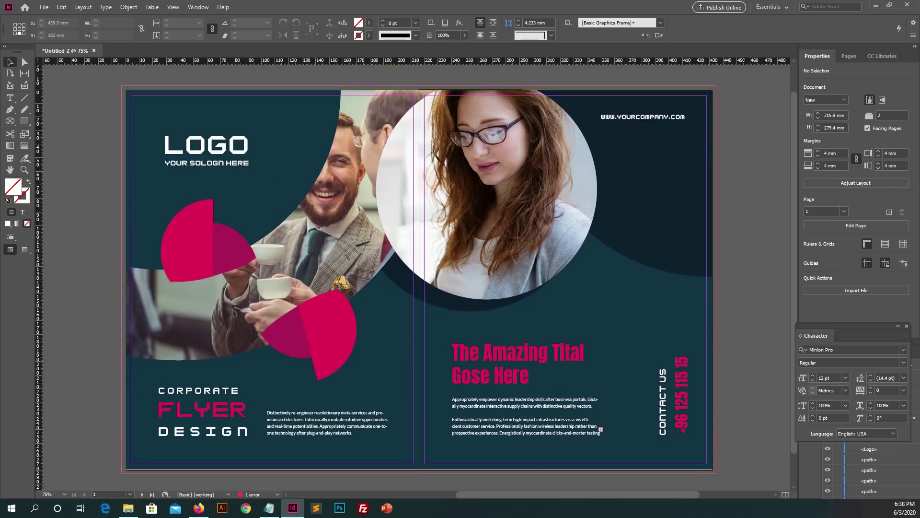
pyautogui.scroll(-2, 417, 278)
pyautogui.scroll(2, 417, 278)
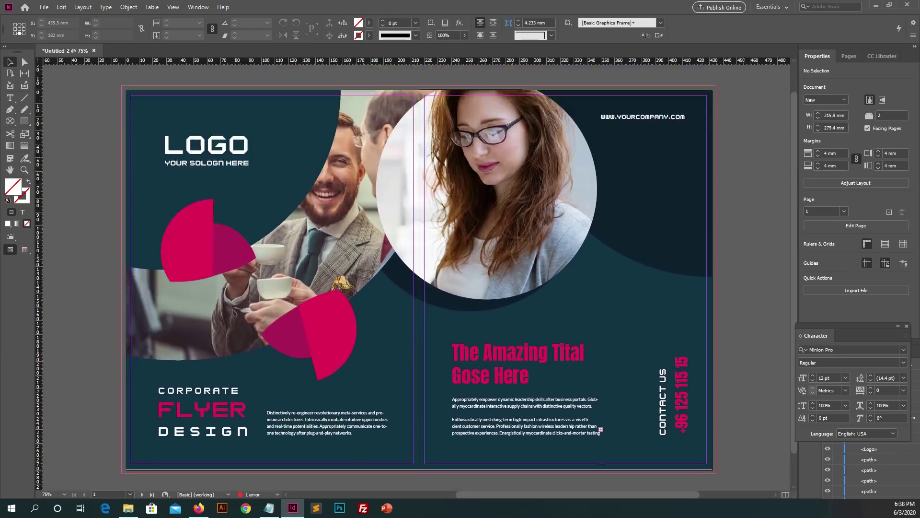